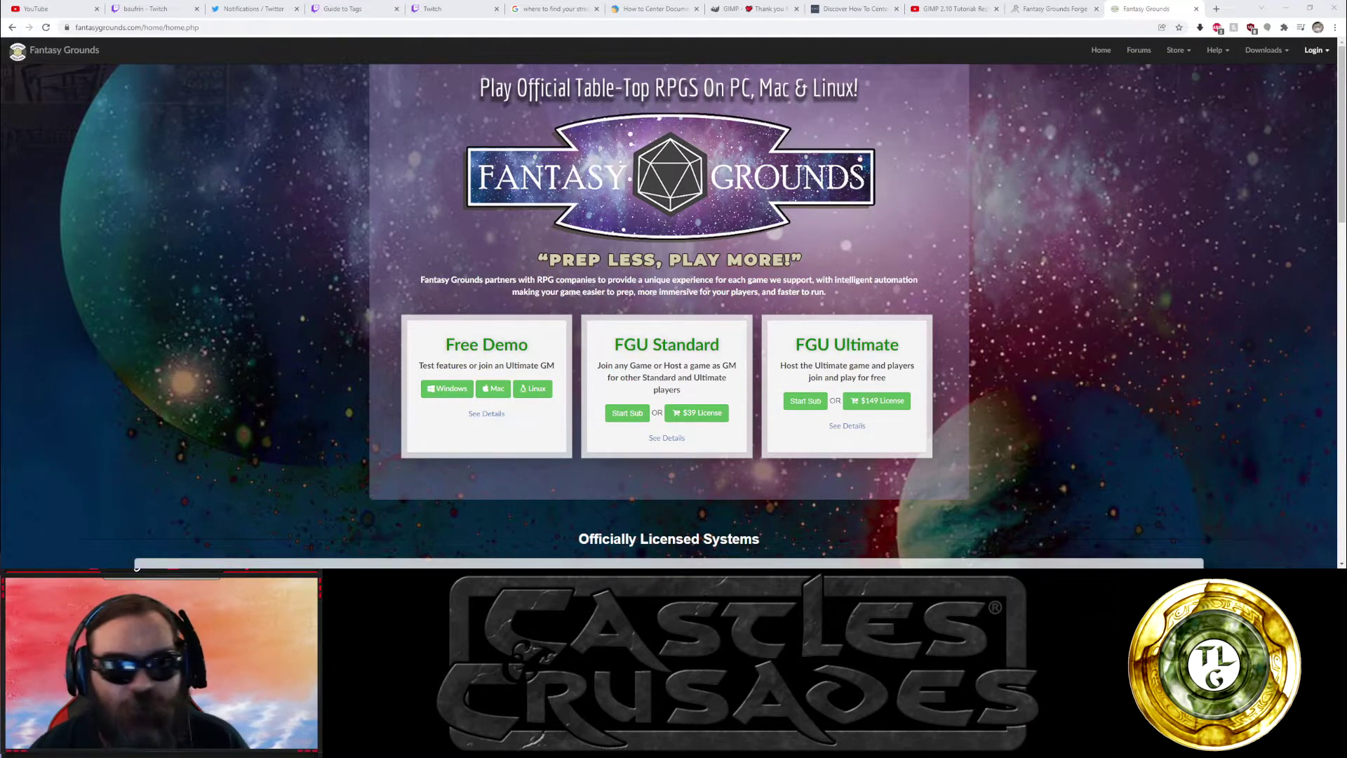
- Log in to the Fantasy Grounds website with the saved account credentials
left_click(1313, 50)
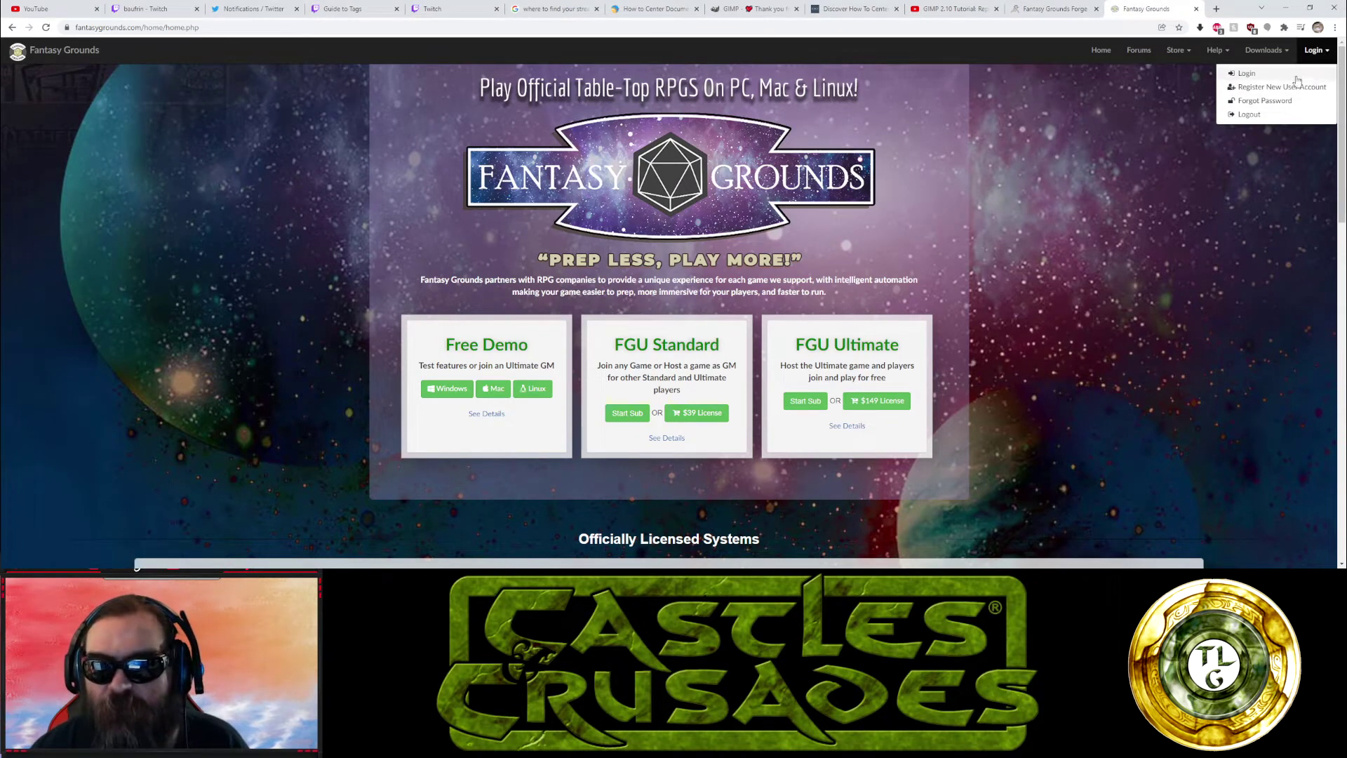
left_click(1296, 79)
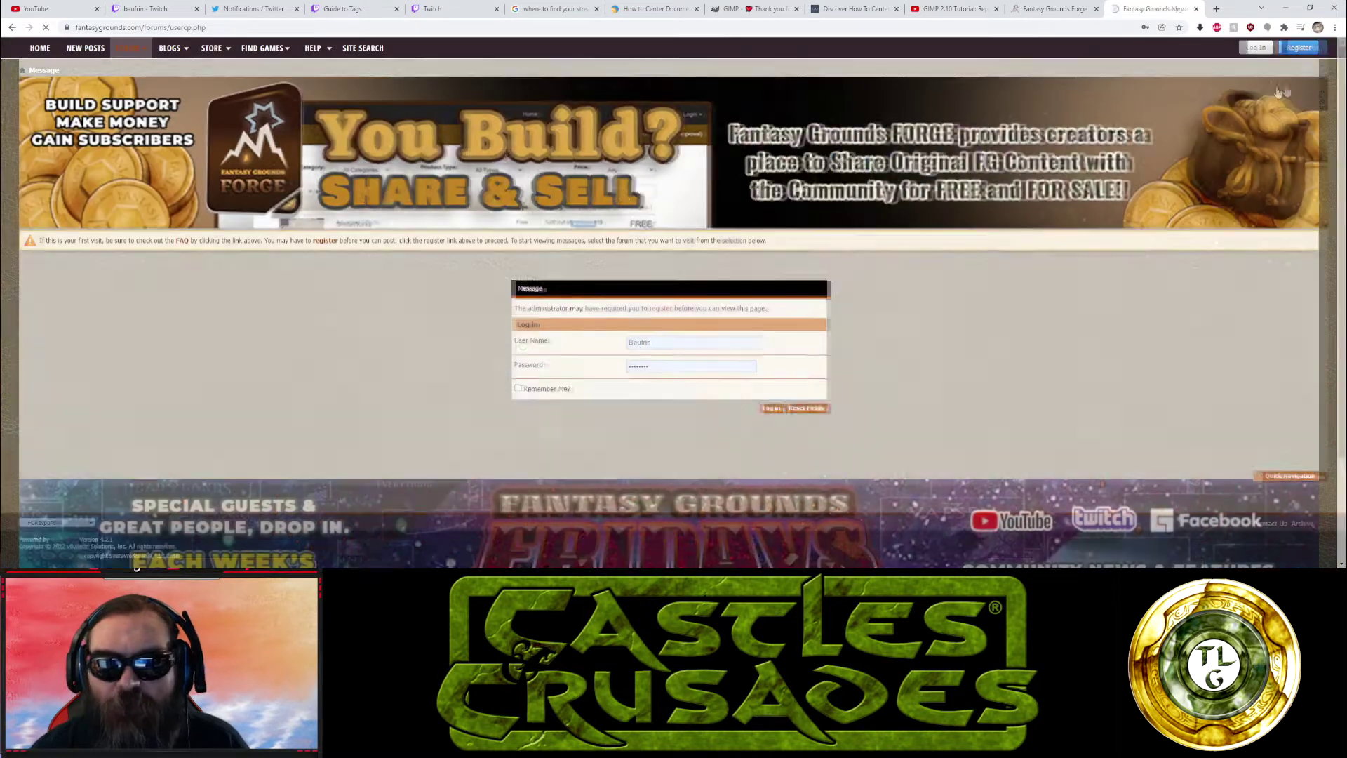
left_click(769, 409)
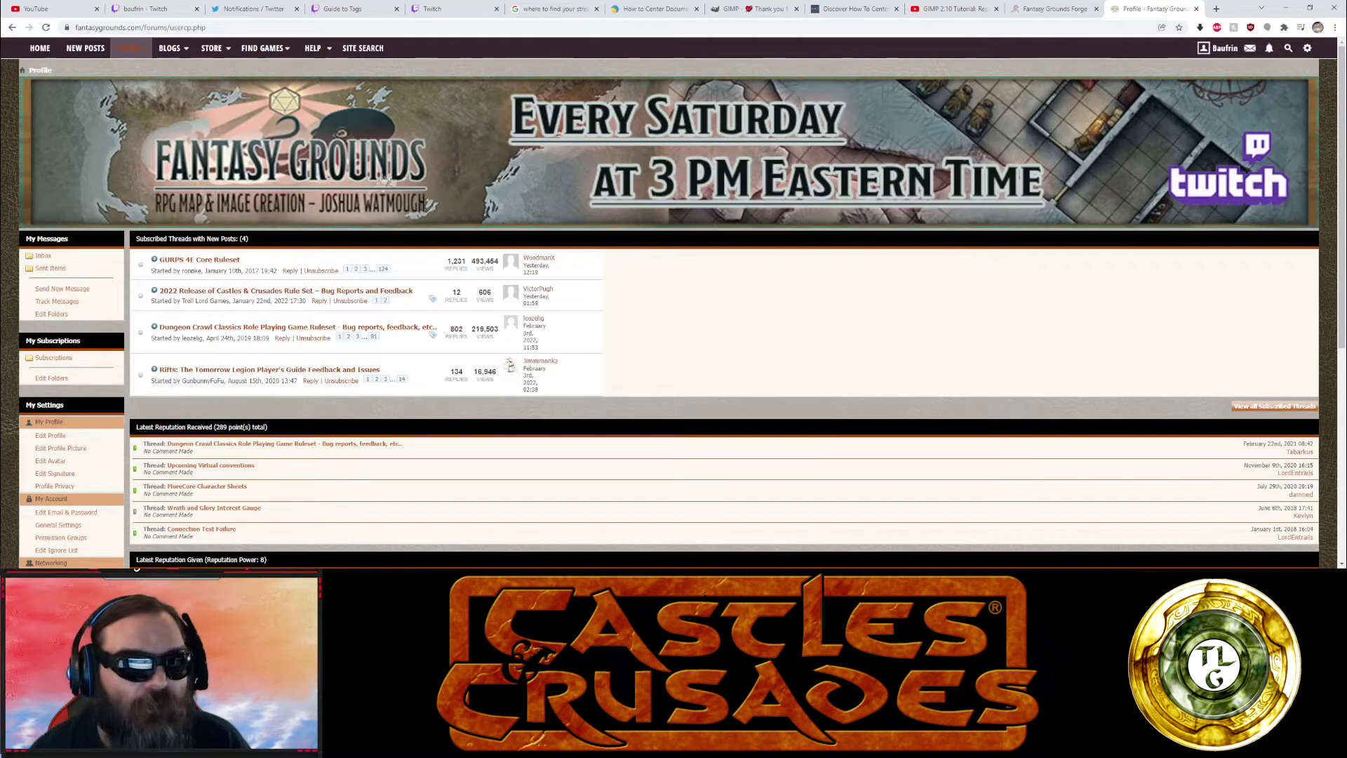
- Open the FG Forge store and filter its items to the Ruleset product type, with owned items shown
left_click(205, 47)
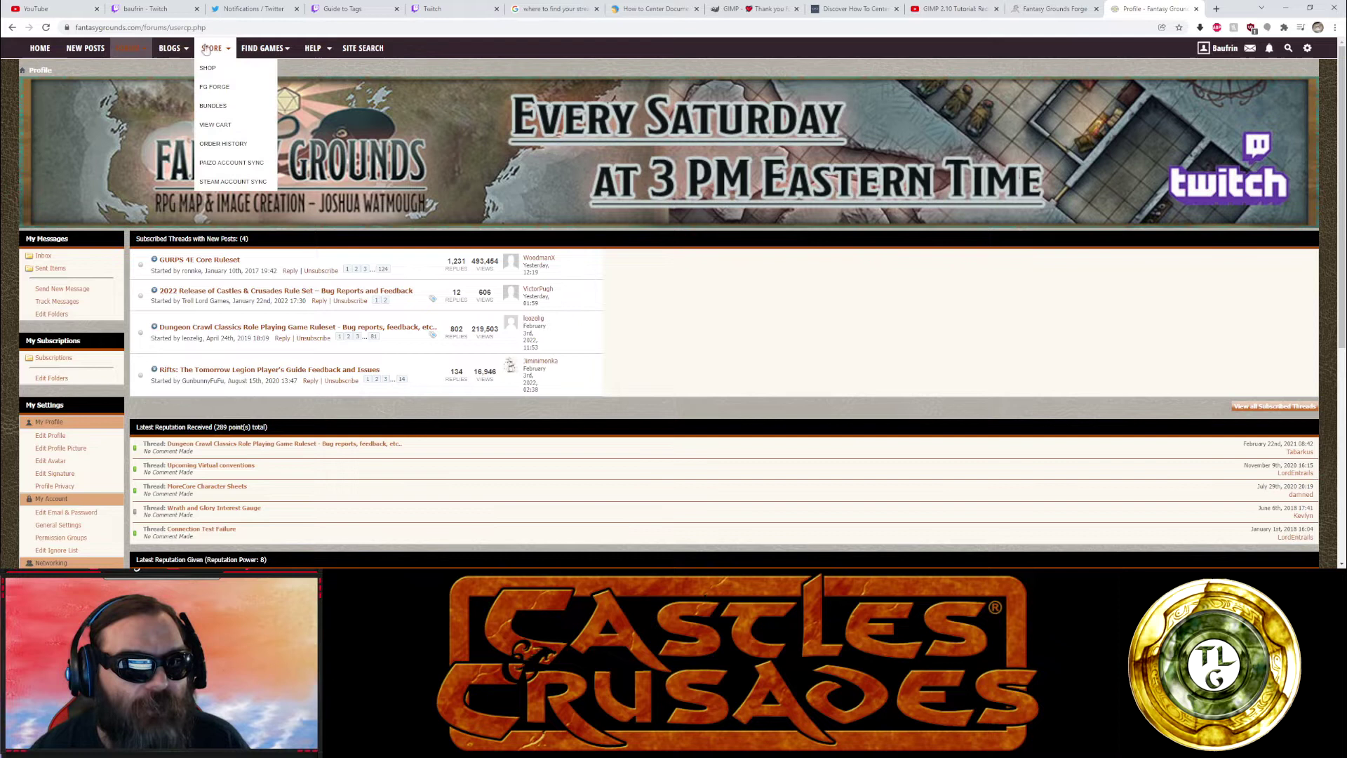
left_click(201, 89)
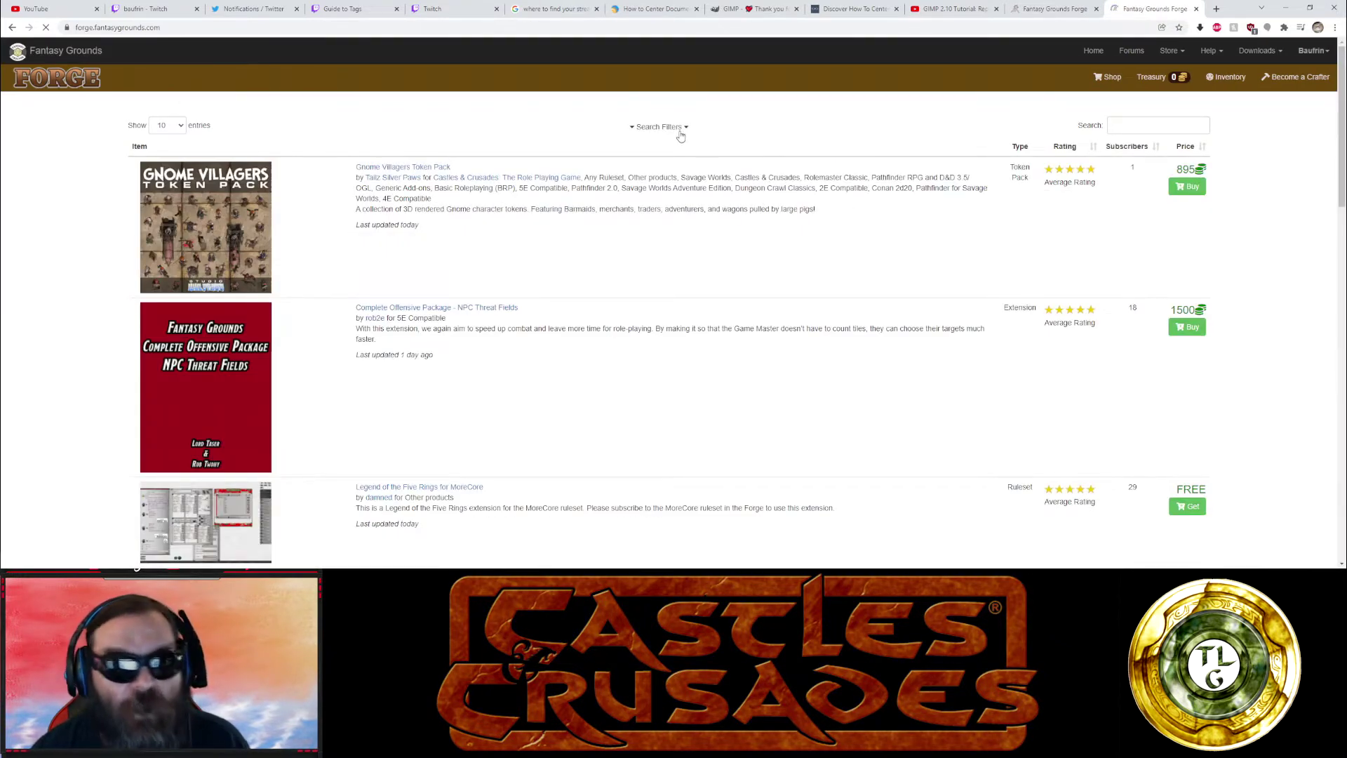
left_click(680, 129)
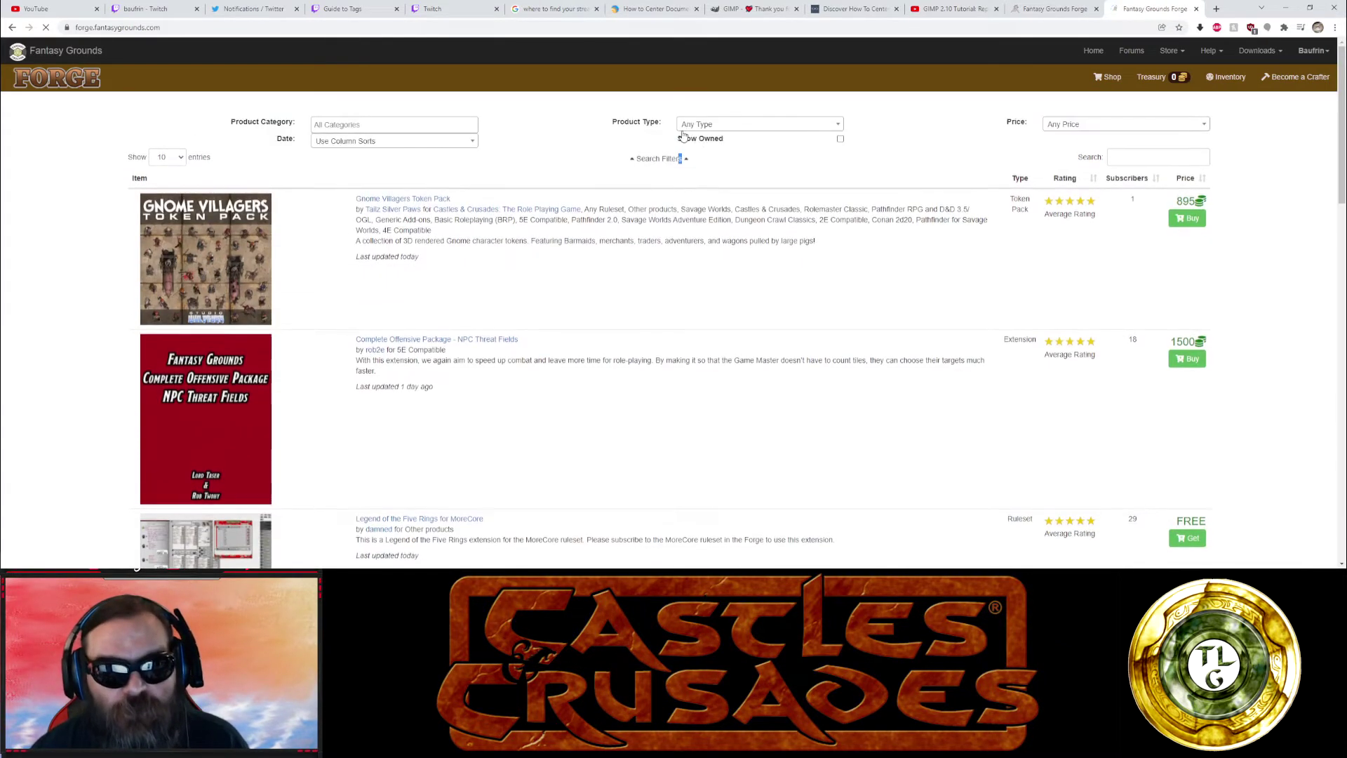
left_click(837, 131)
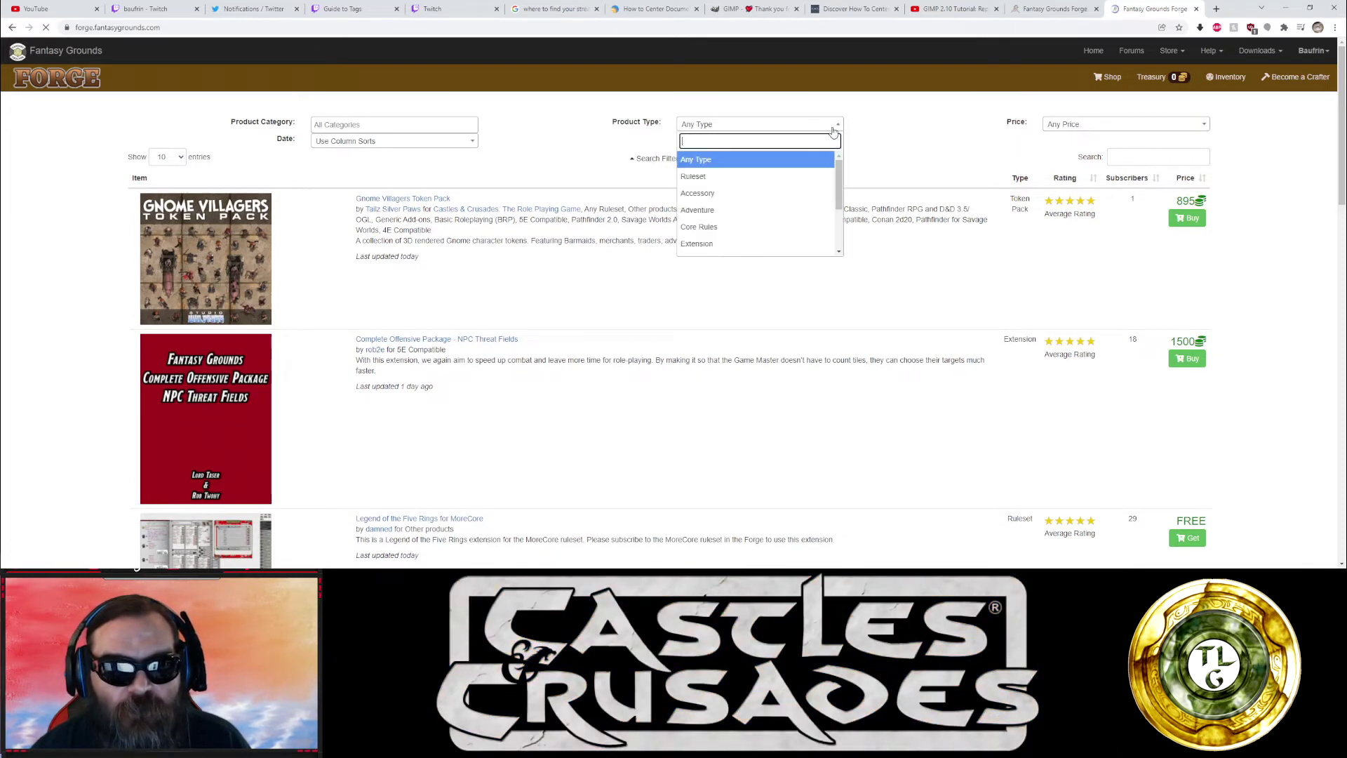
left_click(818, 184)
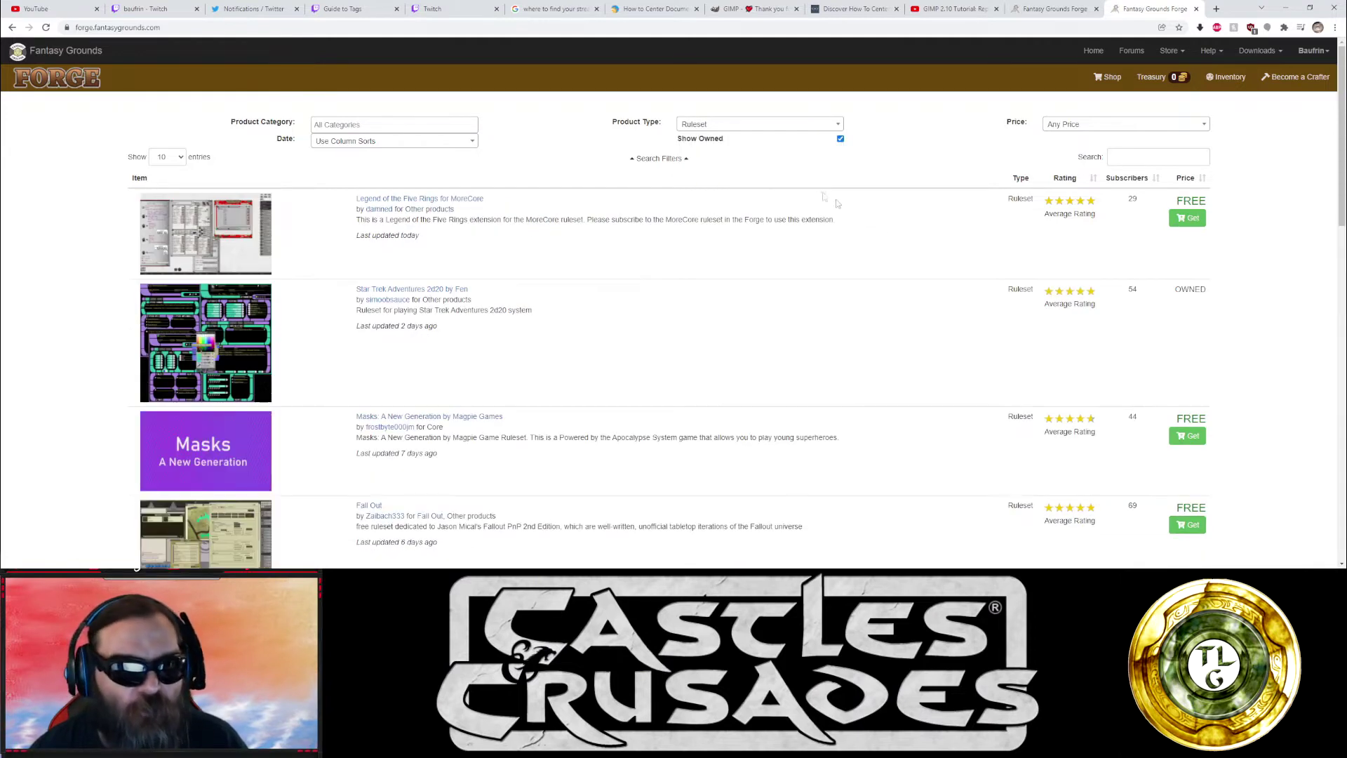
- Browse the ruleset list and get the free Fall Out ruleset for the account's inventory
scroll(908, 220, "down", 2)
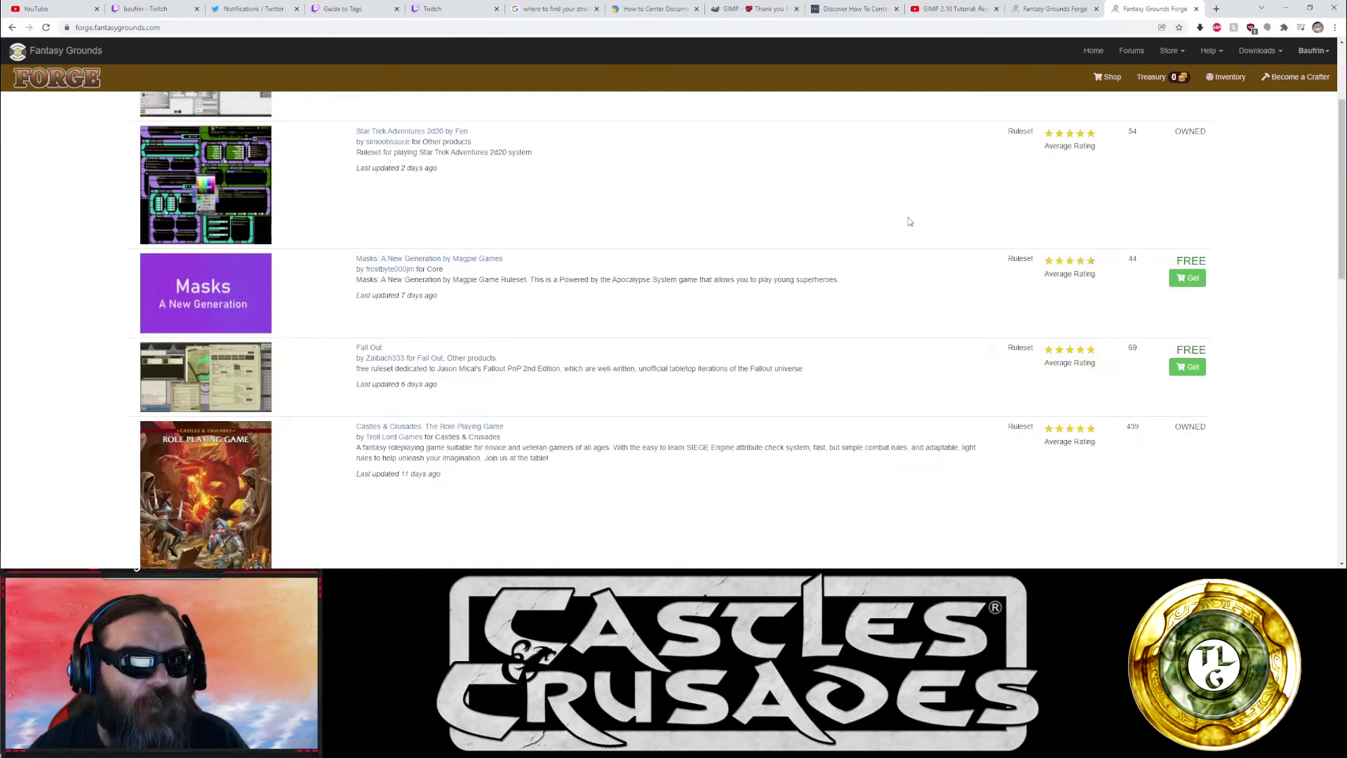
scroll(908, 221, "down", 2)
scroll(907, 220, "down", 1)
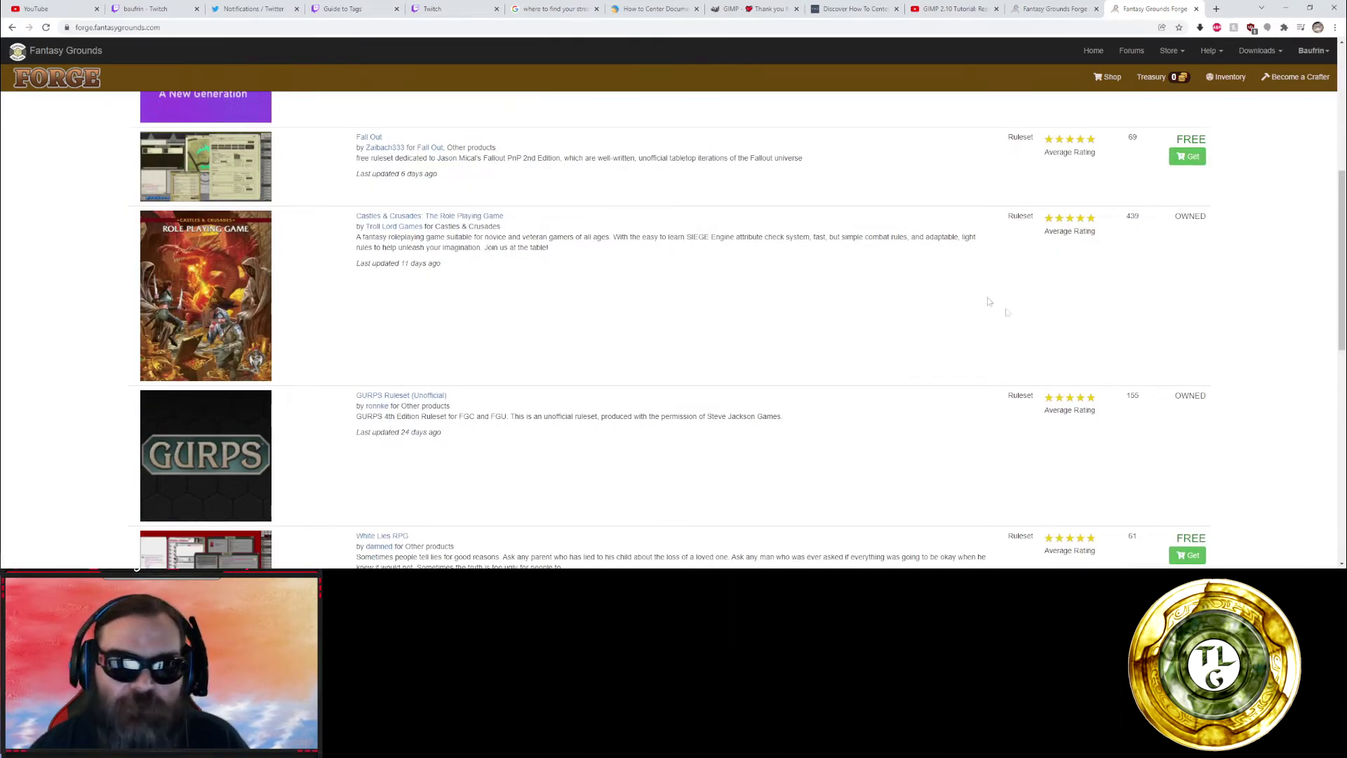
scroll(923, 329, "up", 3)
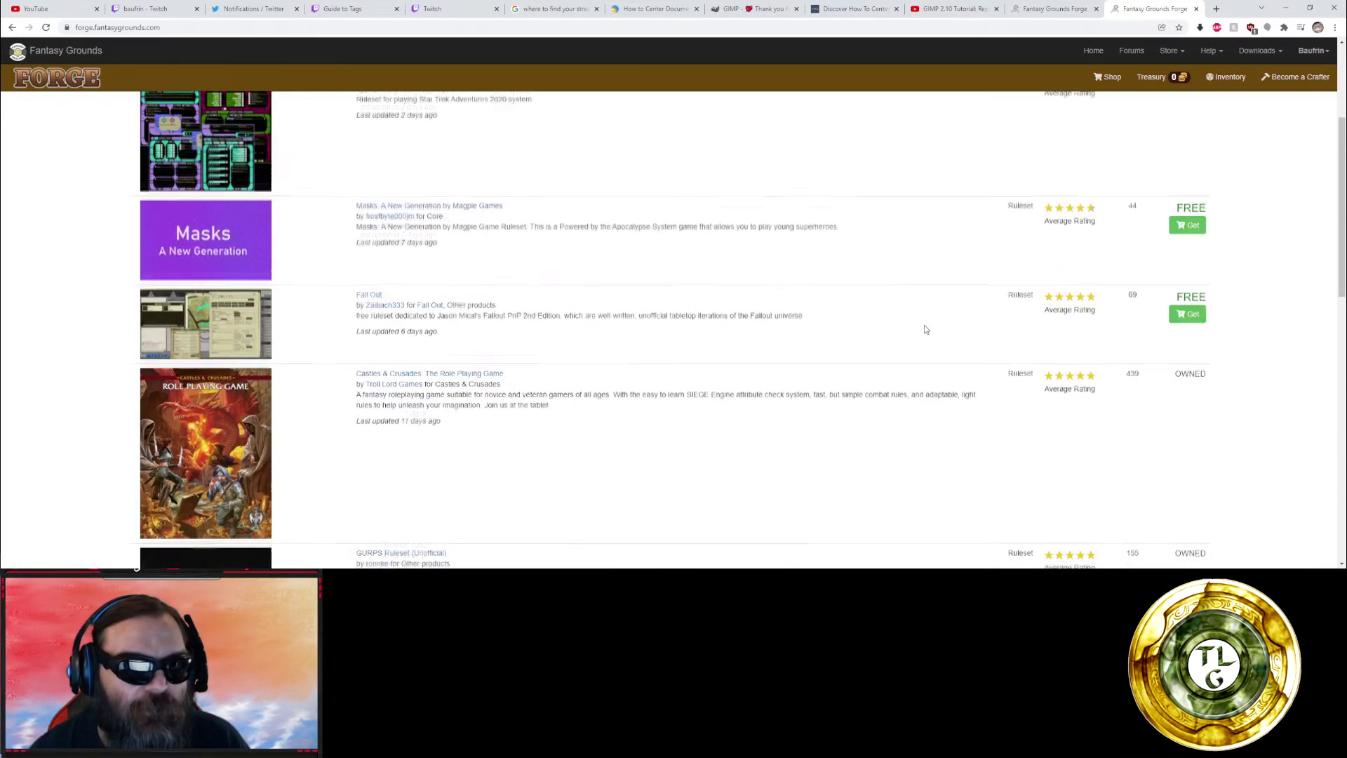
scroll(924, 329, "up", 2)
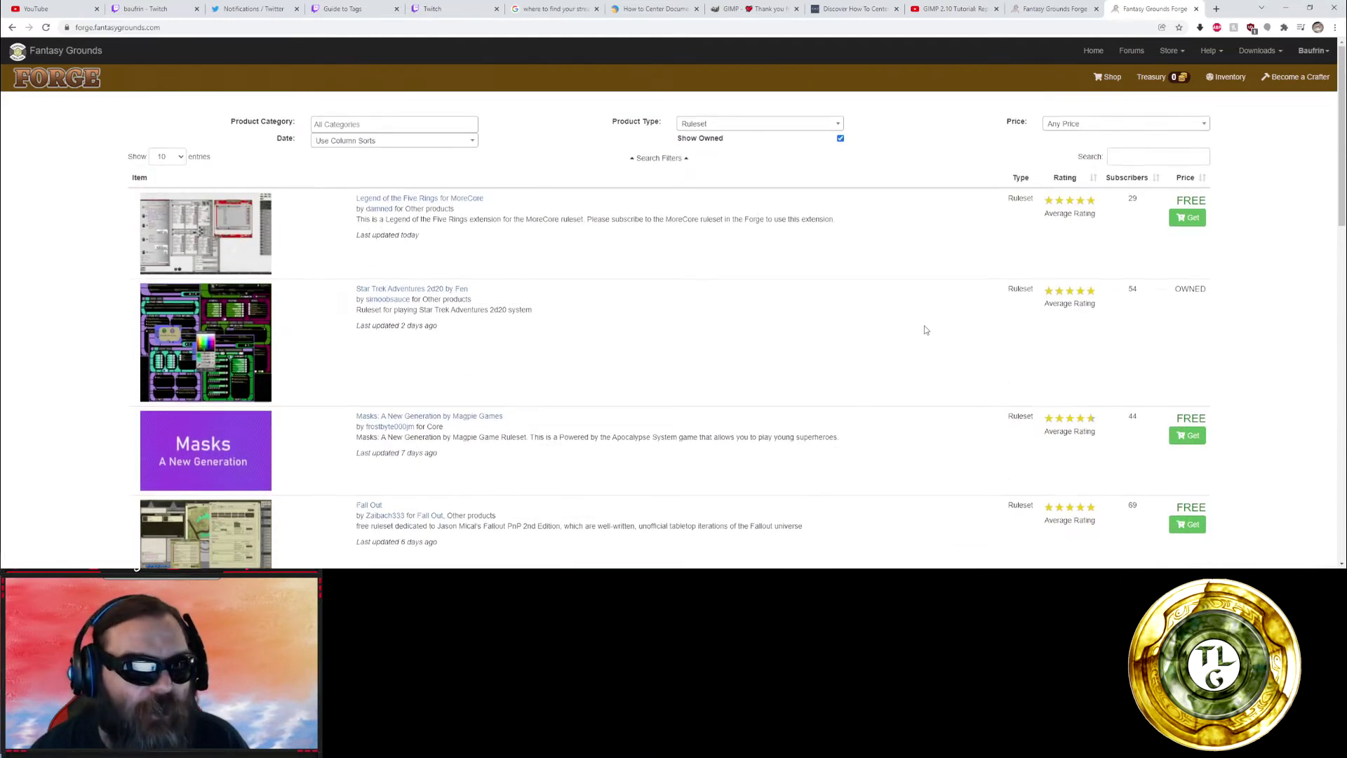
scroll(923, 329, "down", 2)
scroll(924, 328, "down", 3)
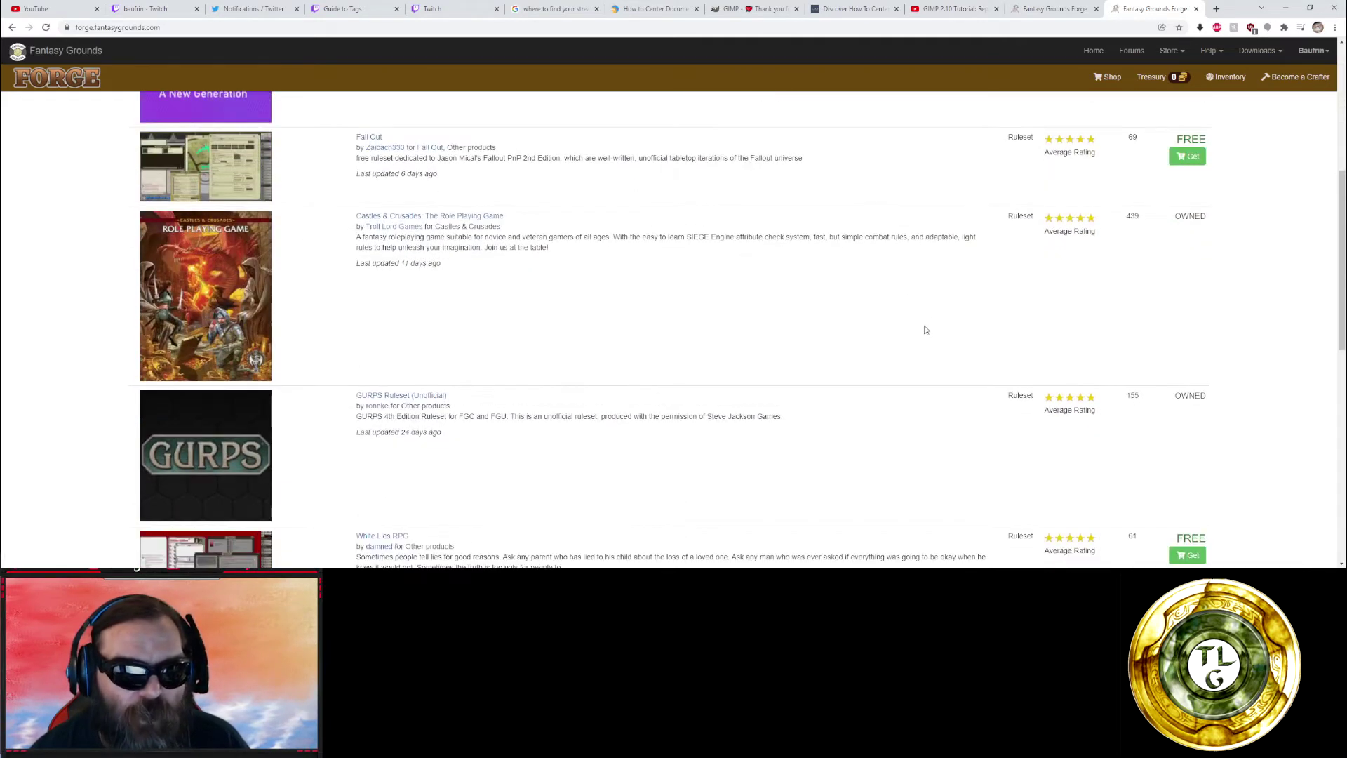
scroll(924, 330, "up", 1)
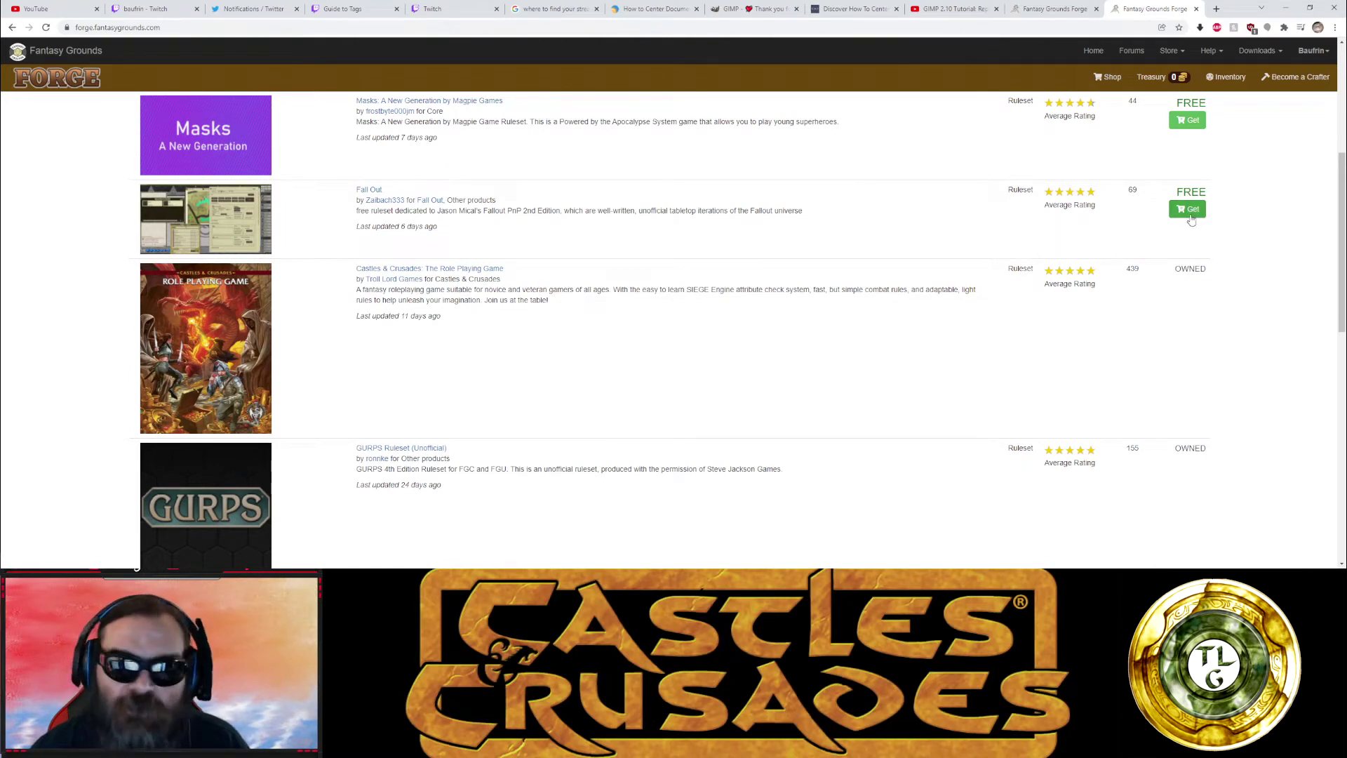
left_click(1191, 217)
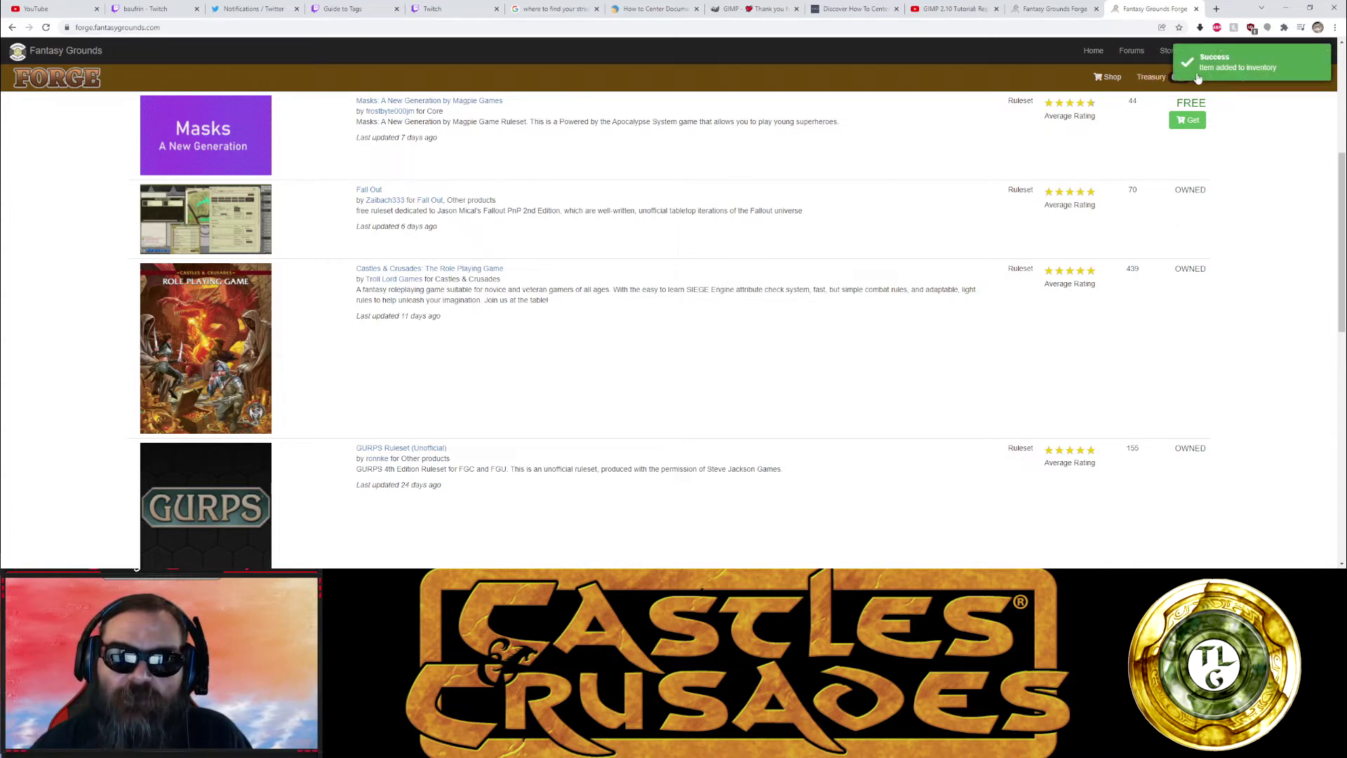
scroll(900, 264, "down", 3)
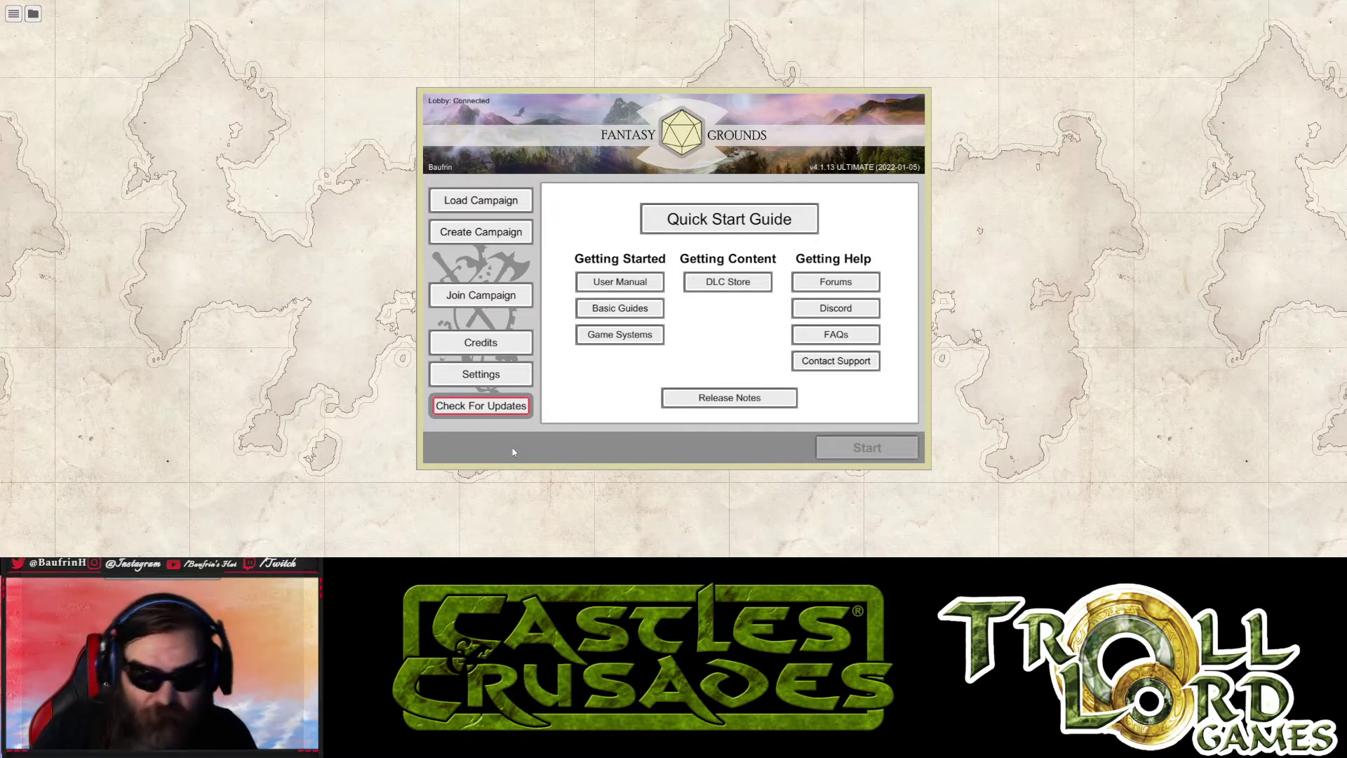
- Switch to the Fantasy Grounds launcher, run its update check and dismiss the Steam overlay message
left_click(503, 409)
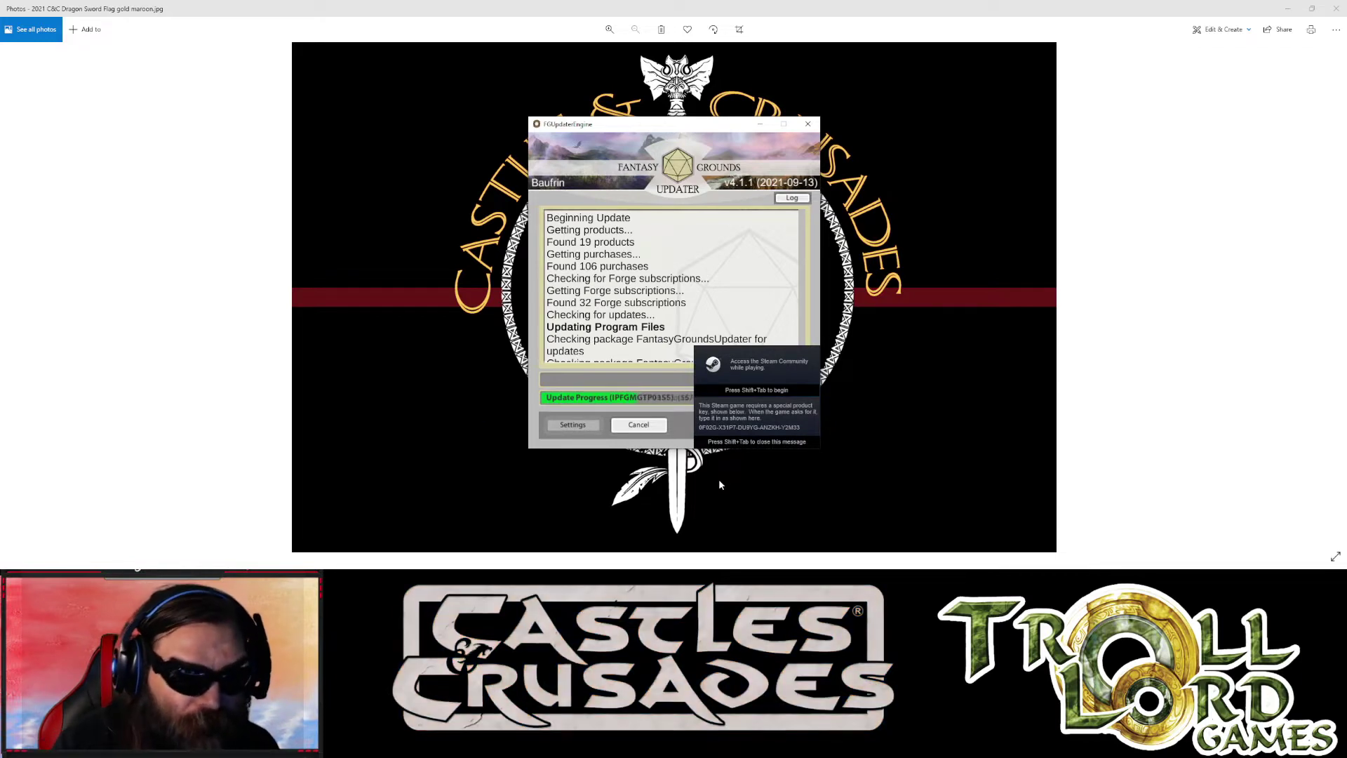
key("shift+Tab")
key("shift+Tab")
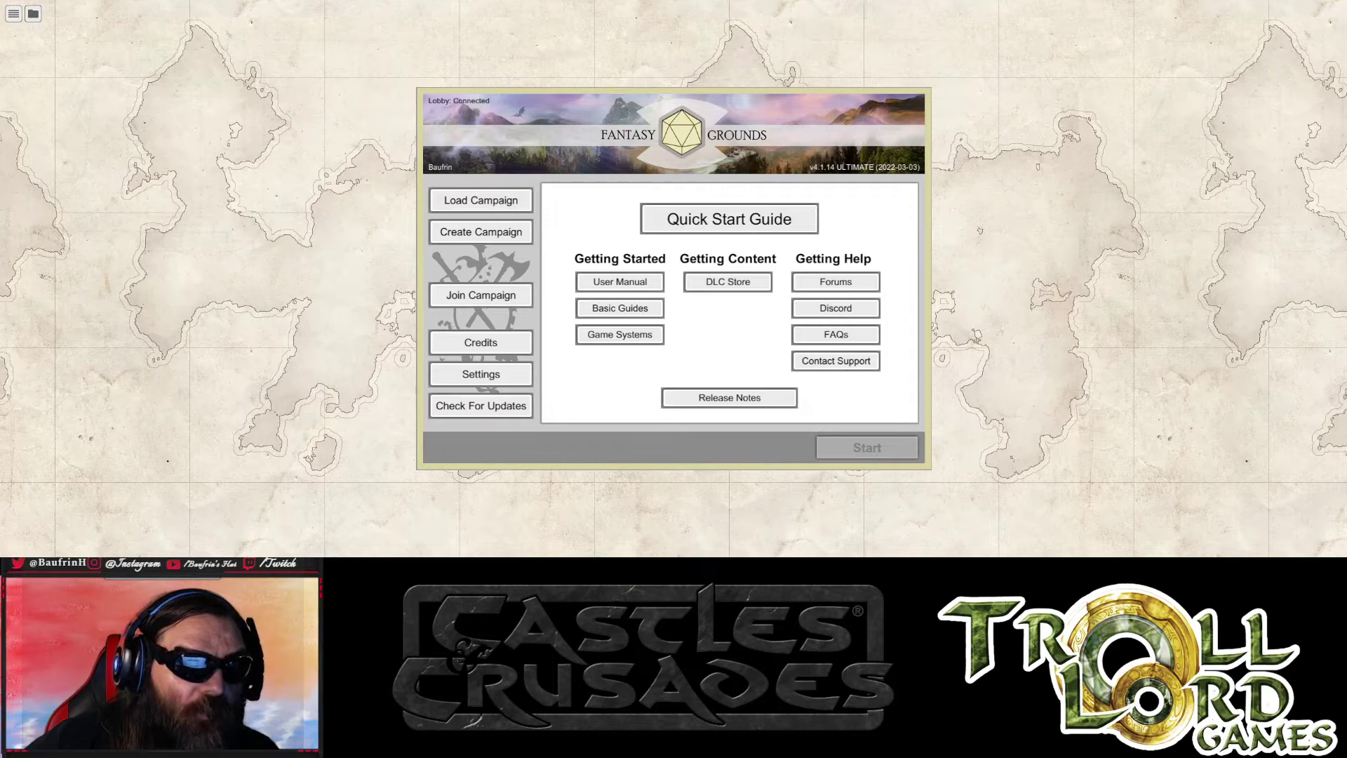
- Create and start a campaign named CnC Lesson with the Castles and Crusades ruleset on a LAN server
left_click(481, 232)
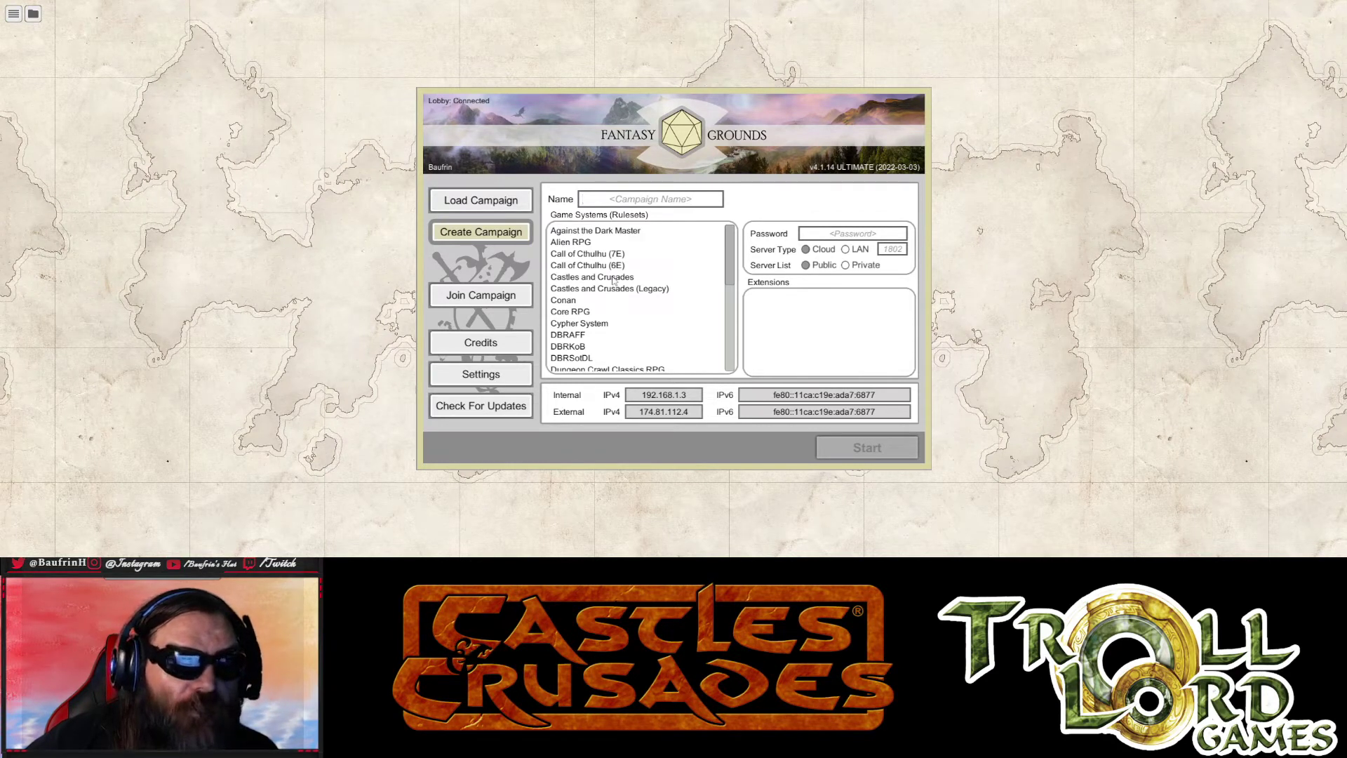
left_click(614, 281)
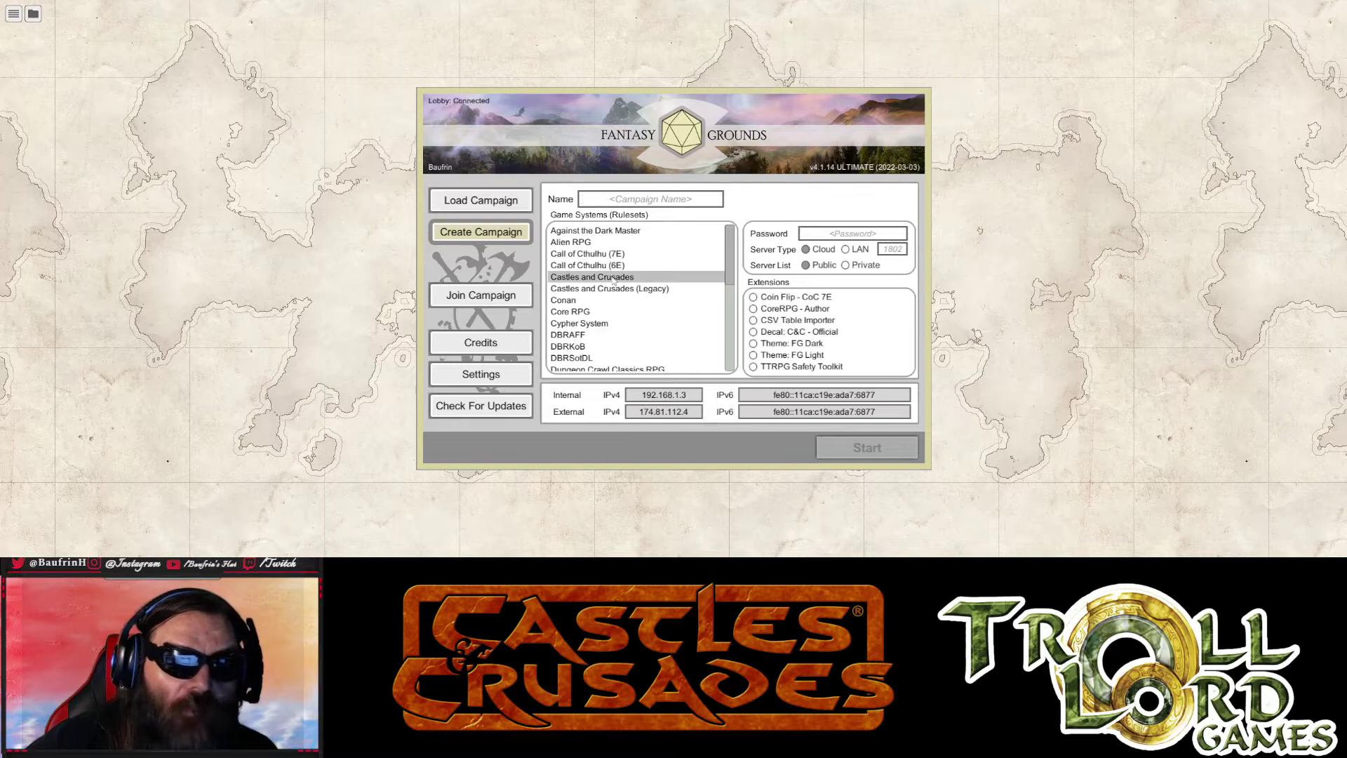
left_click(672, 201)
type("CnC Lesson")
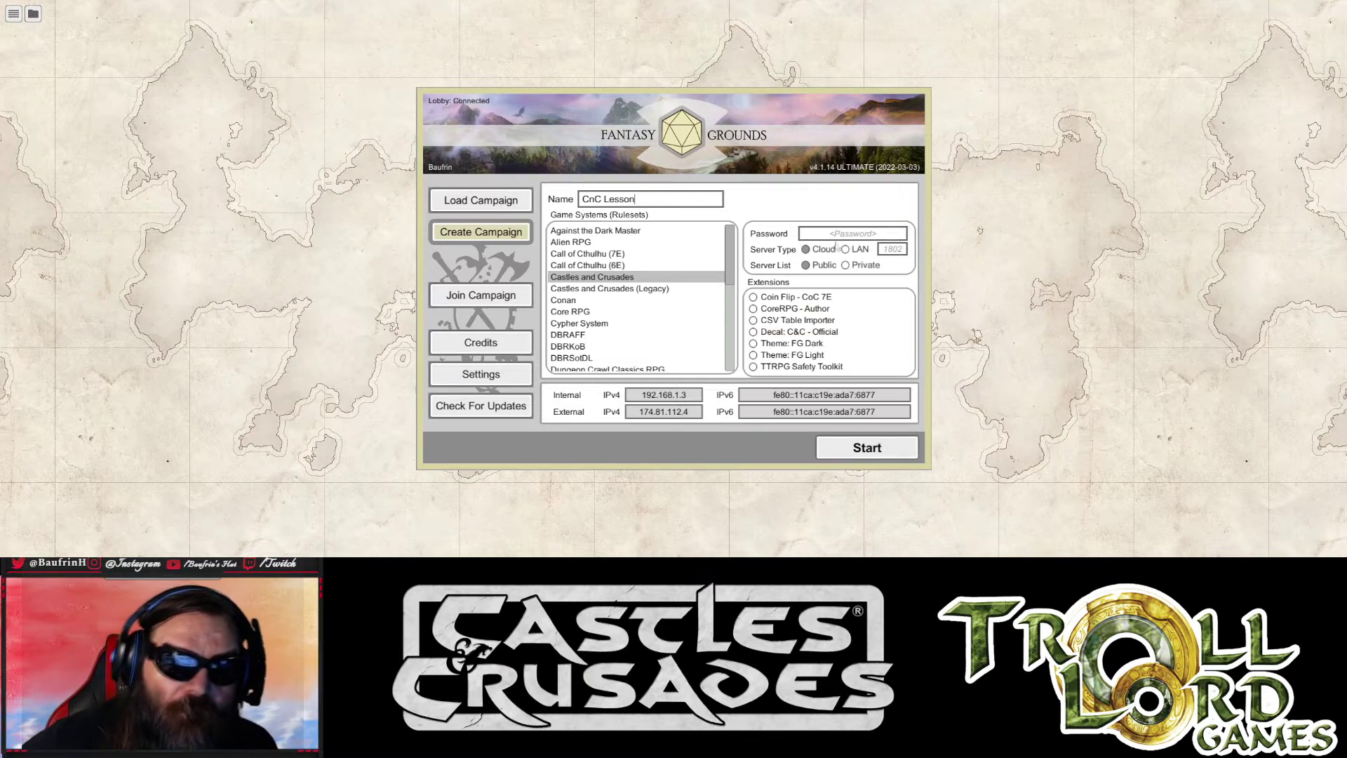
left_click(846, 251)
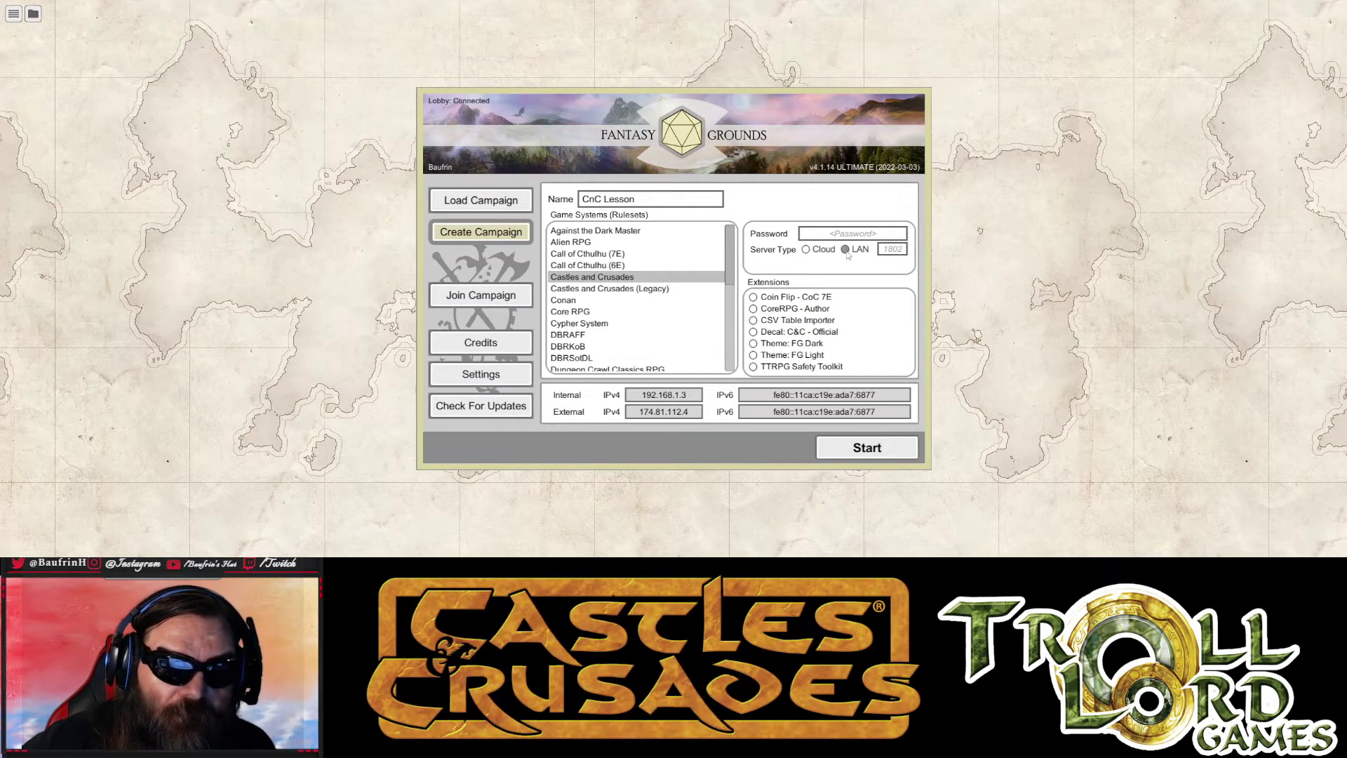
left_click(849, 454)
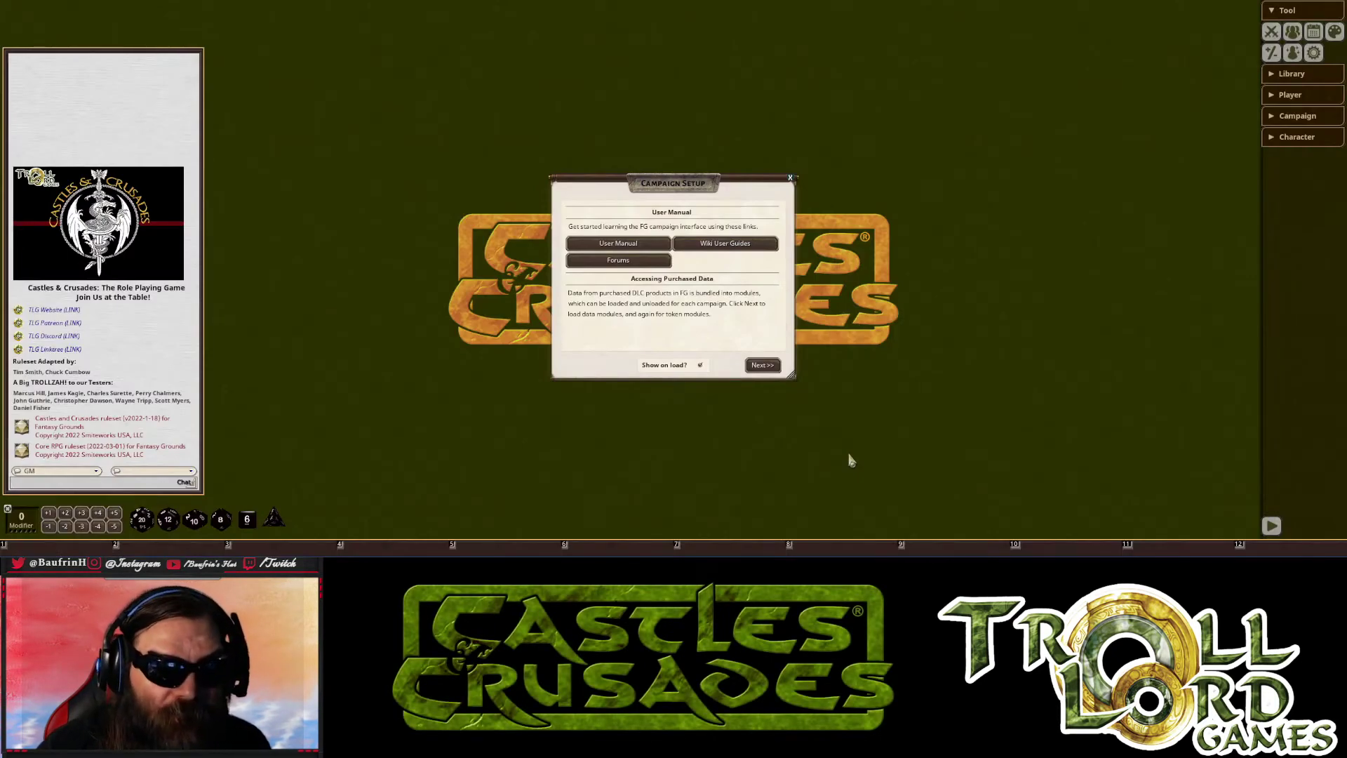
- Exit the campaign to the launcher and load the saved CnC Lesson campaign
right_click(1029, 236)
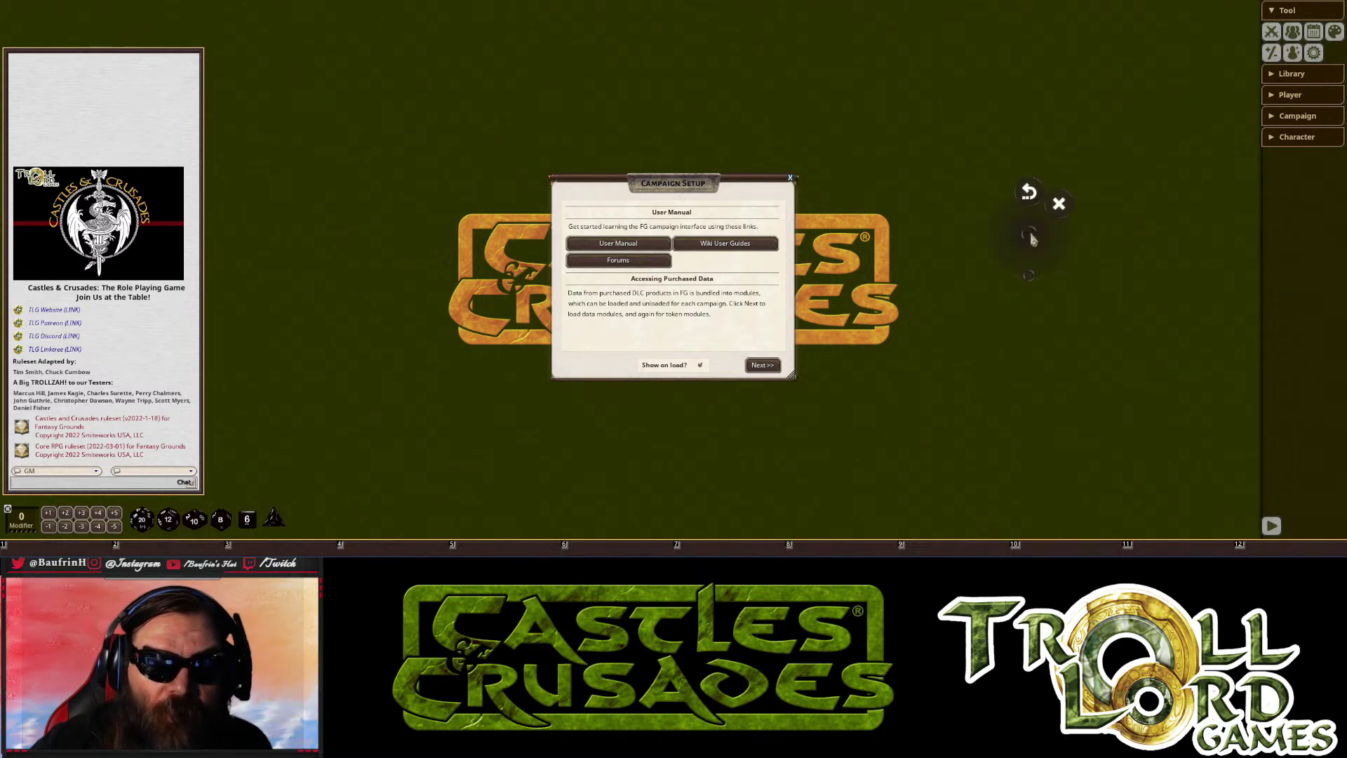
left_click(1059, 204)
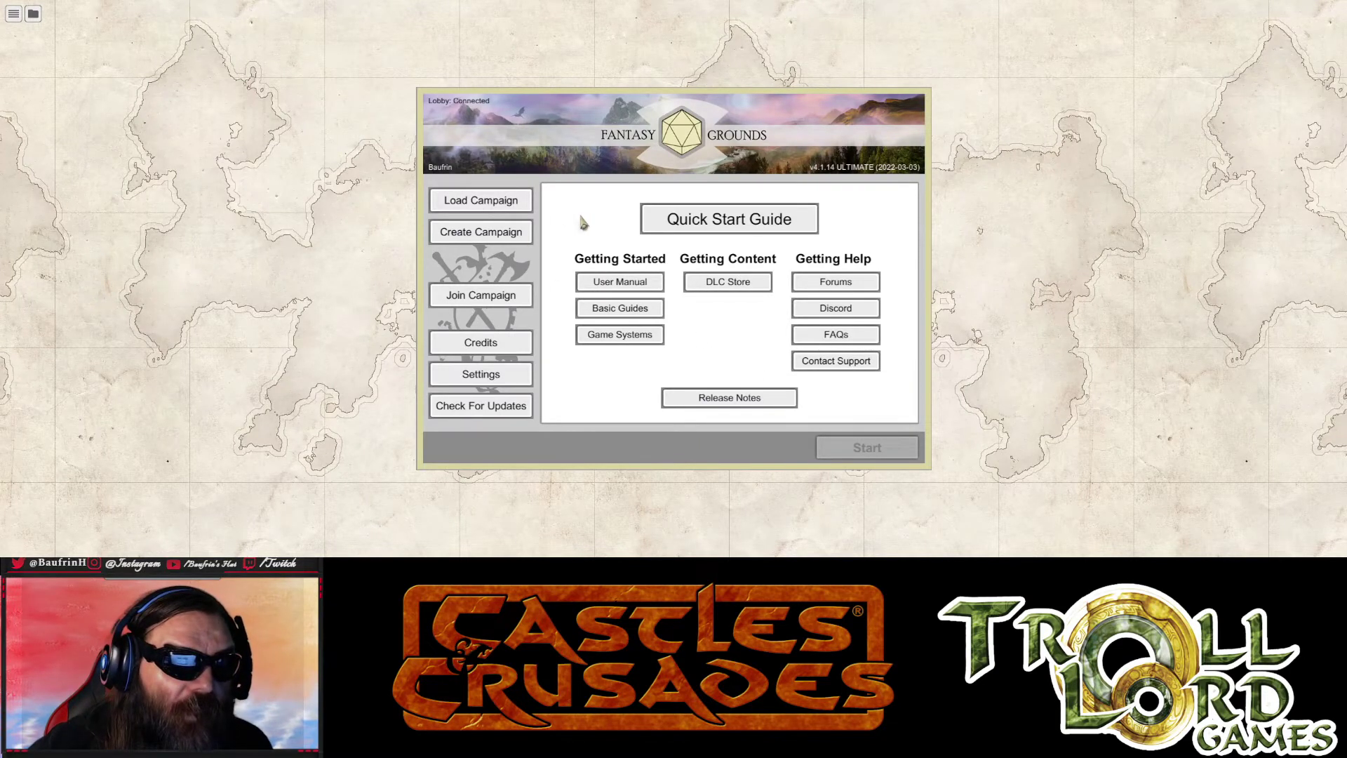
left_click(512, 202)
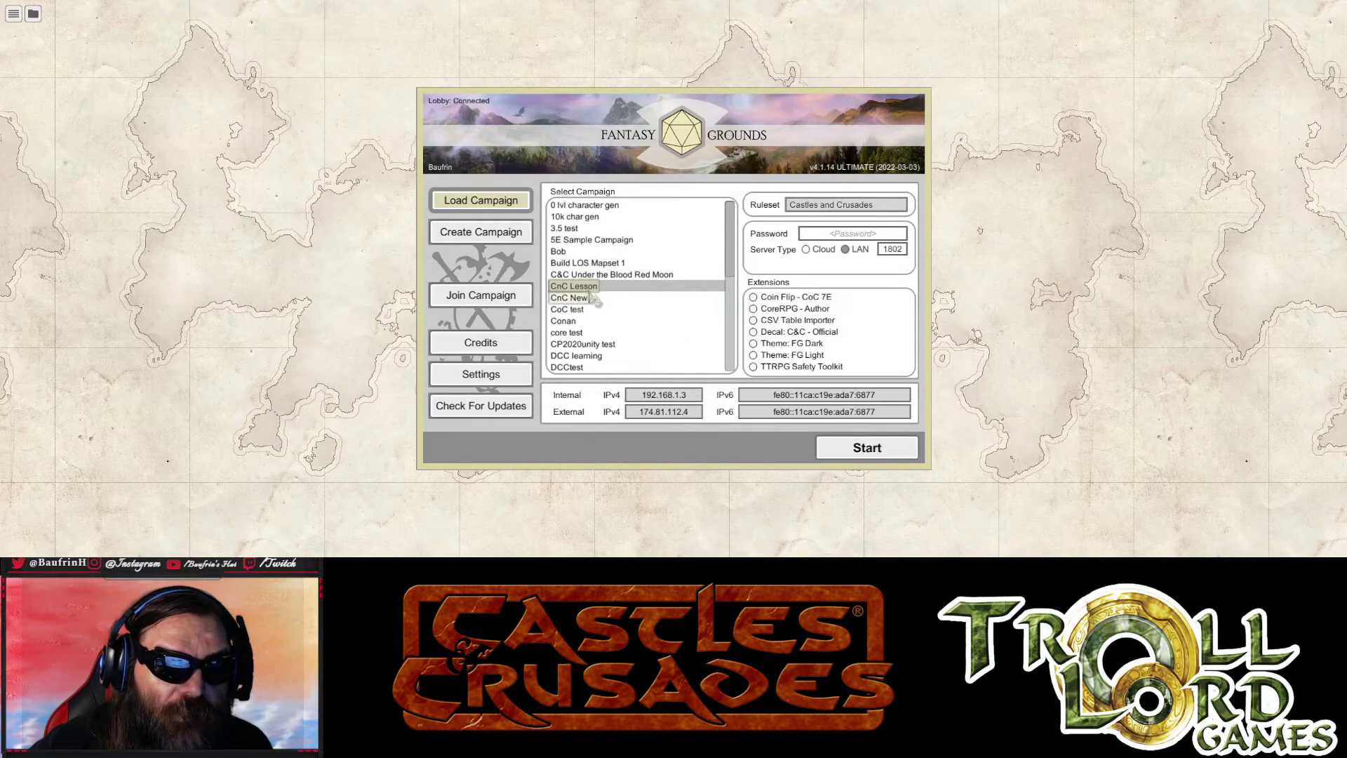
left_click(851, 454)
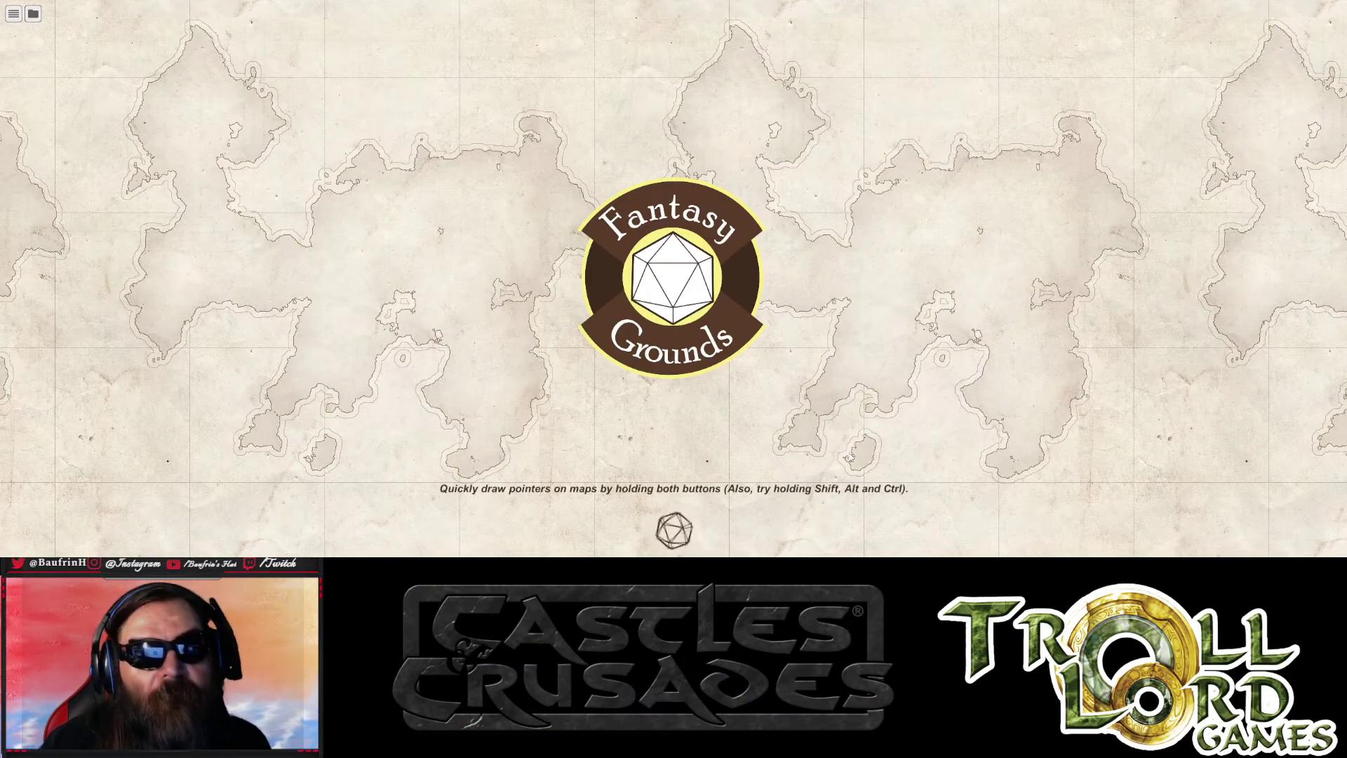
left_click(578, 286)
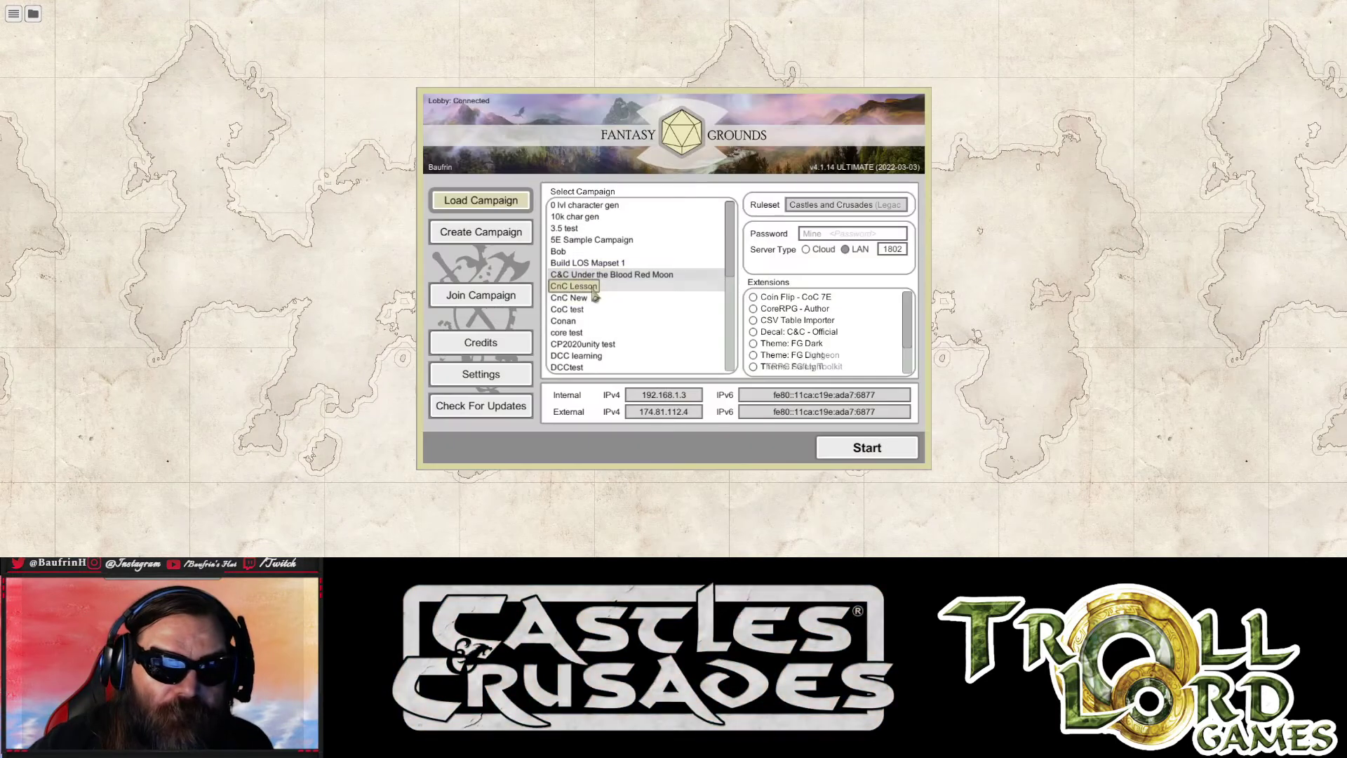
left_click(847, 456)
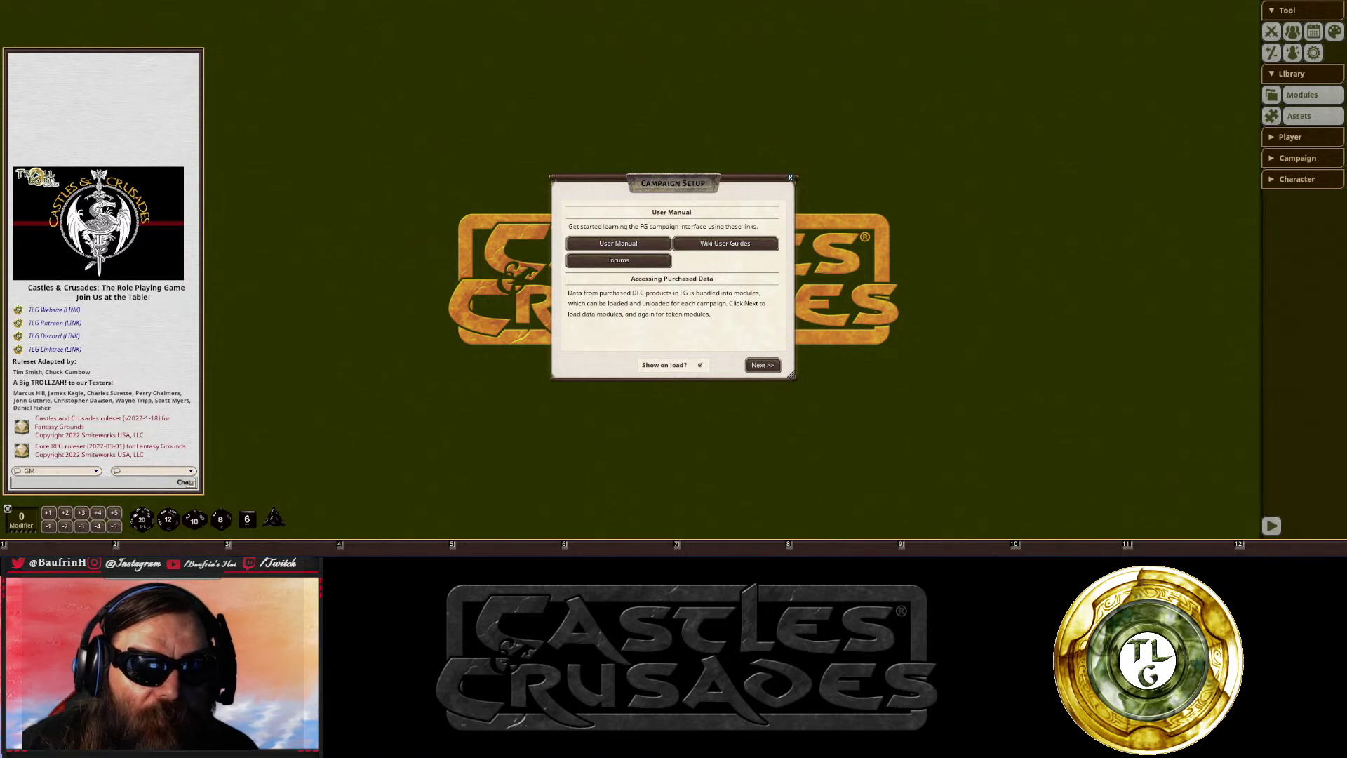
- Advance the campaign setup to data modules, review the available modules and load the Castles and Crusades Quick Start Guide
left_click(757, 367)
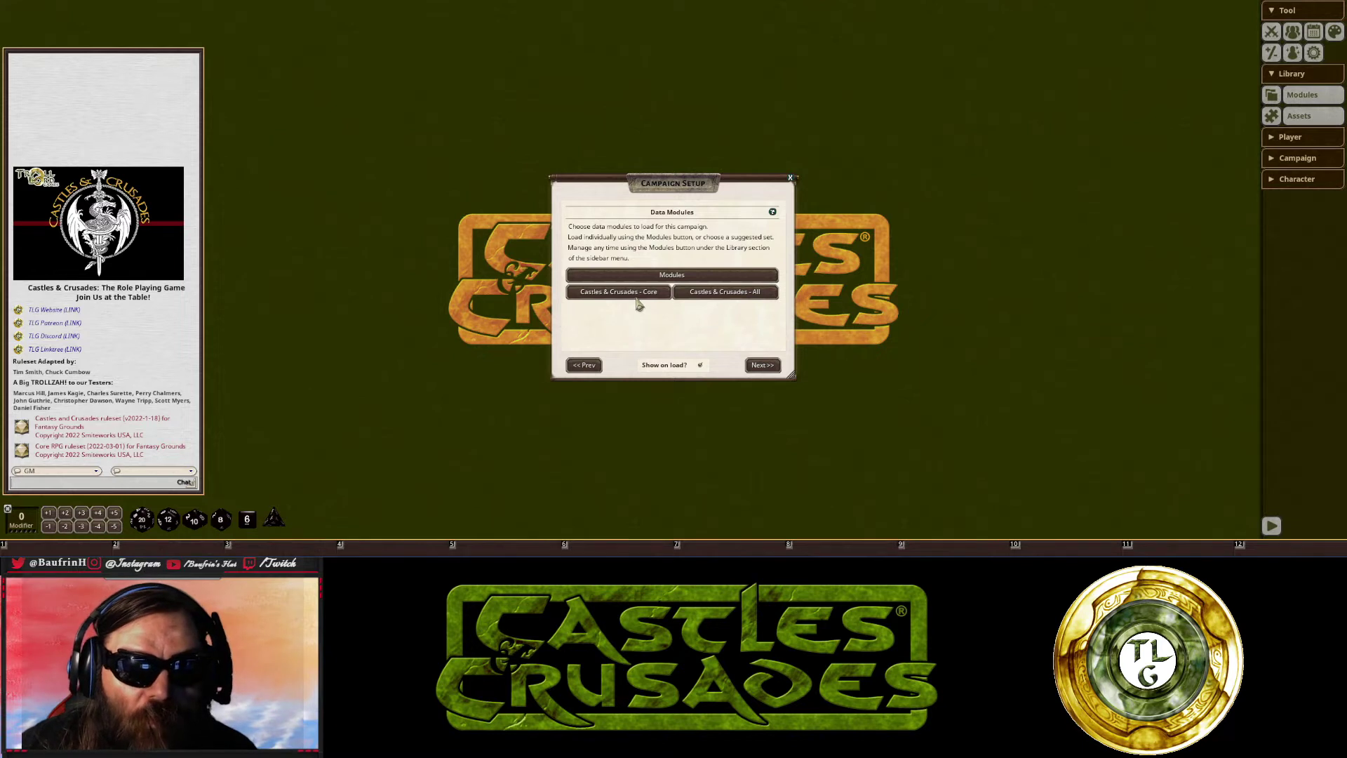
left_click(663, 275)
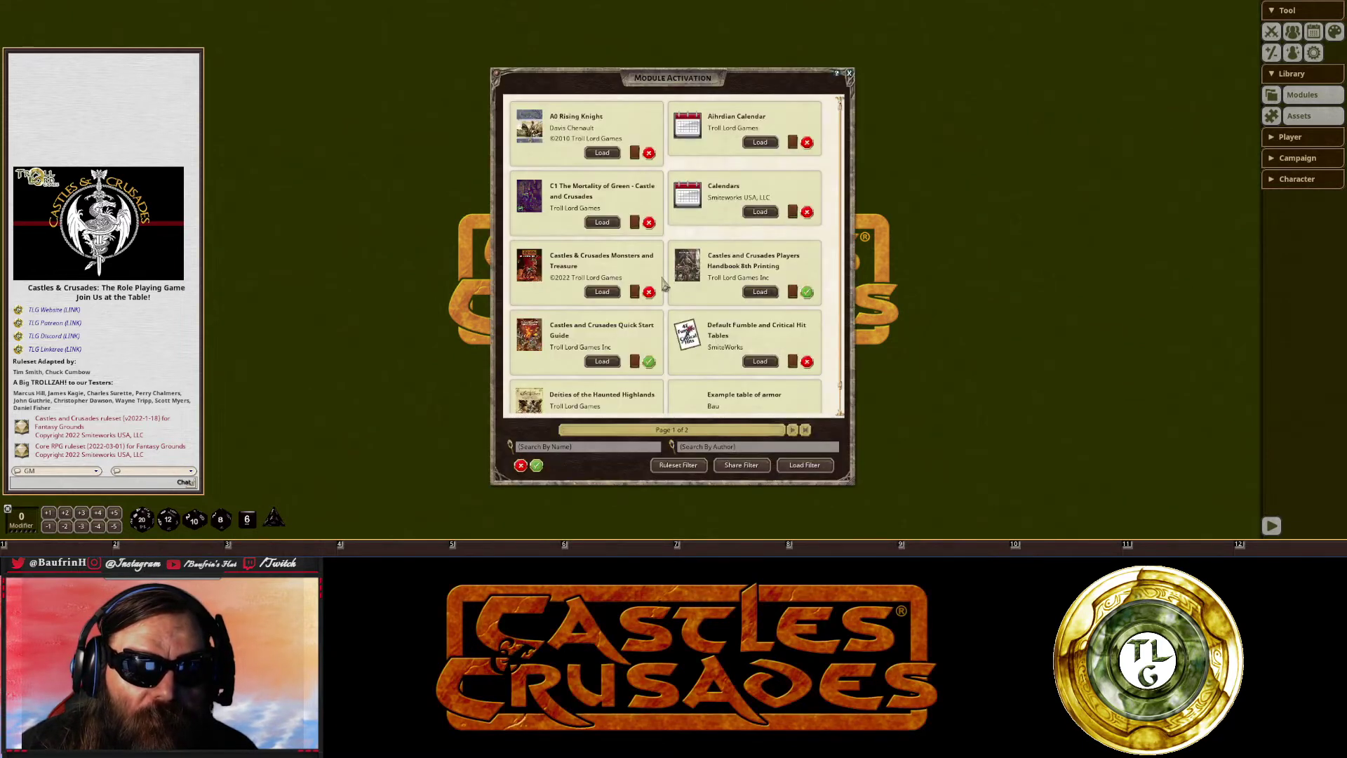
scroll(693, 305, "down", 1)
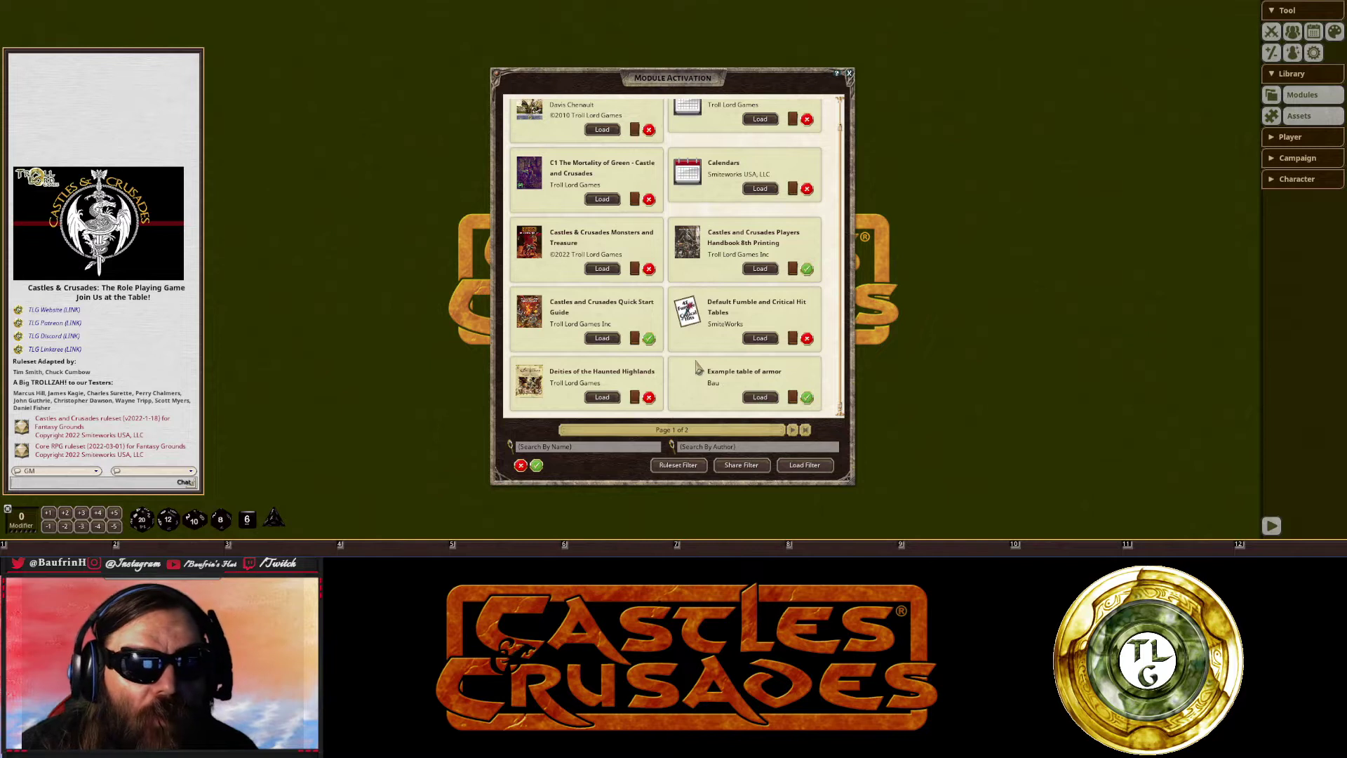
left_click(797, 436)
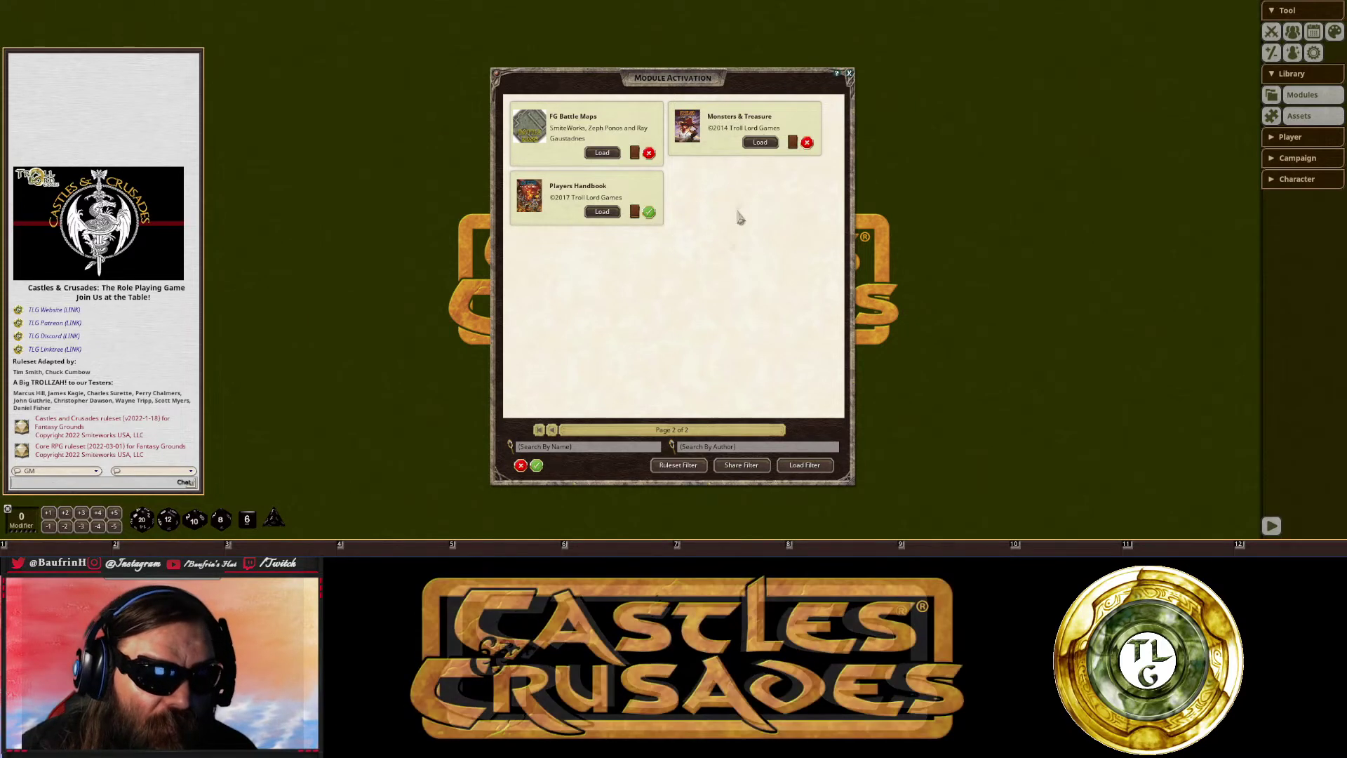
left_click(551, 430)
scroll(726, 354, "down", 1)
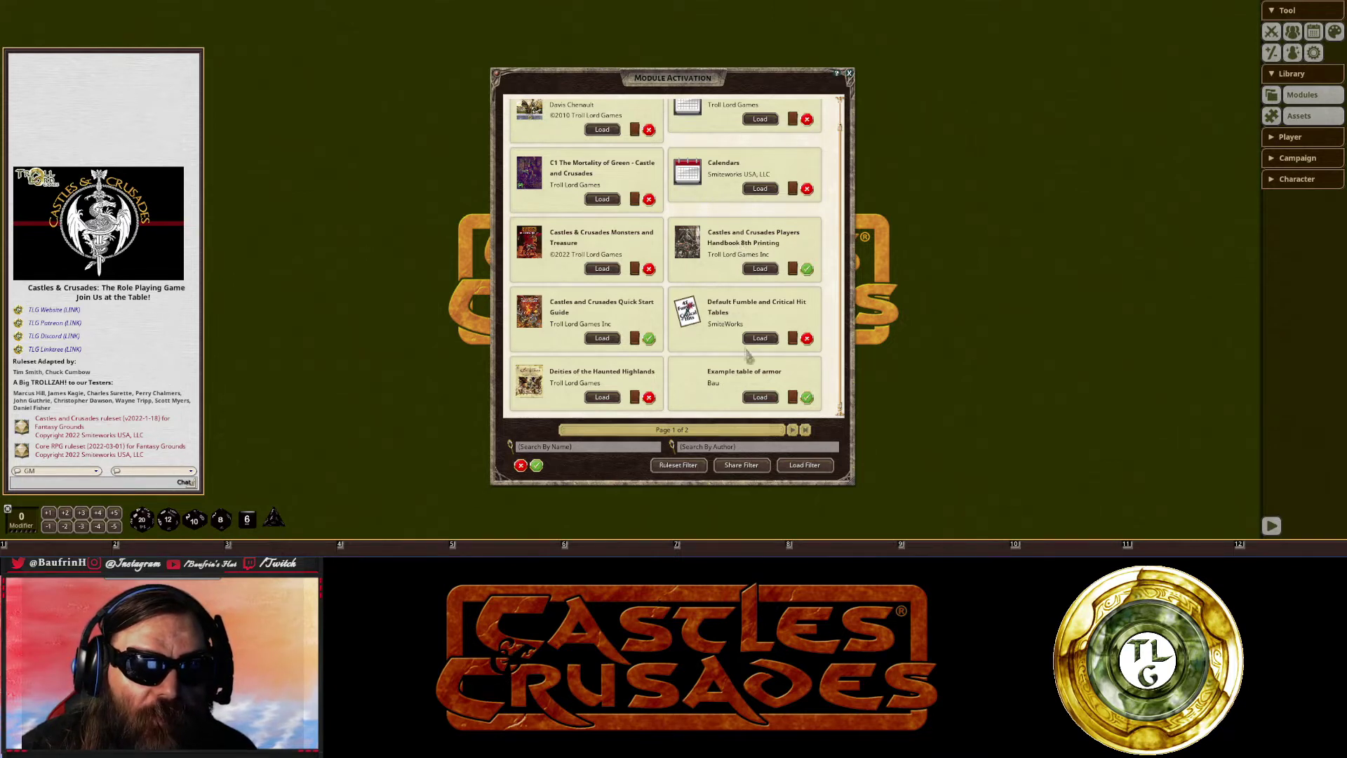
left_click(607, 340)
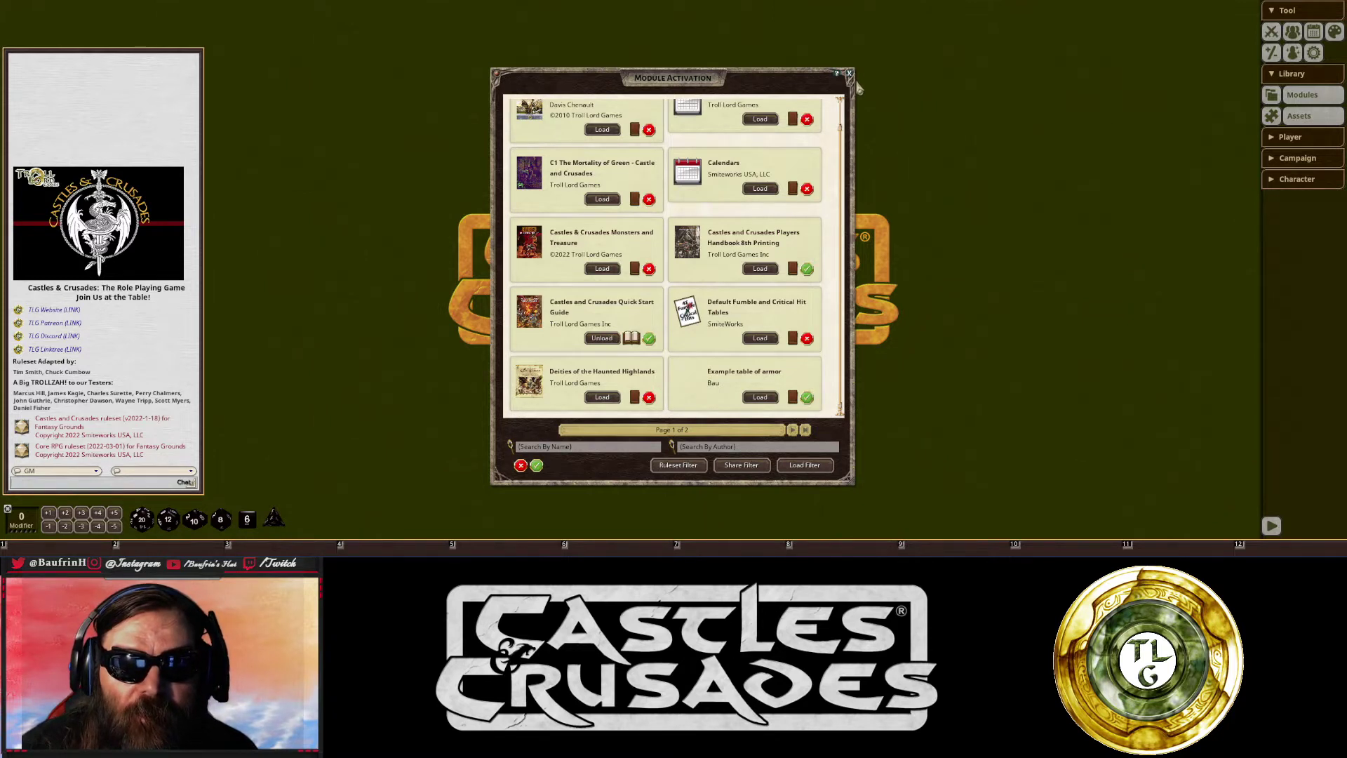
- Load the Castles & Crusades Core and All module sets, and close the campaign setup
left_click(850, 74)
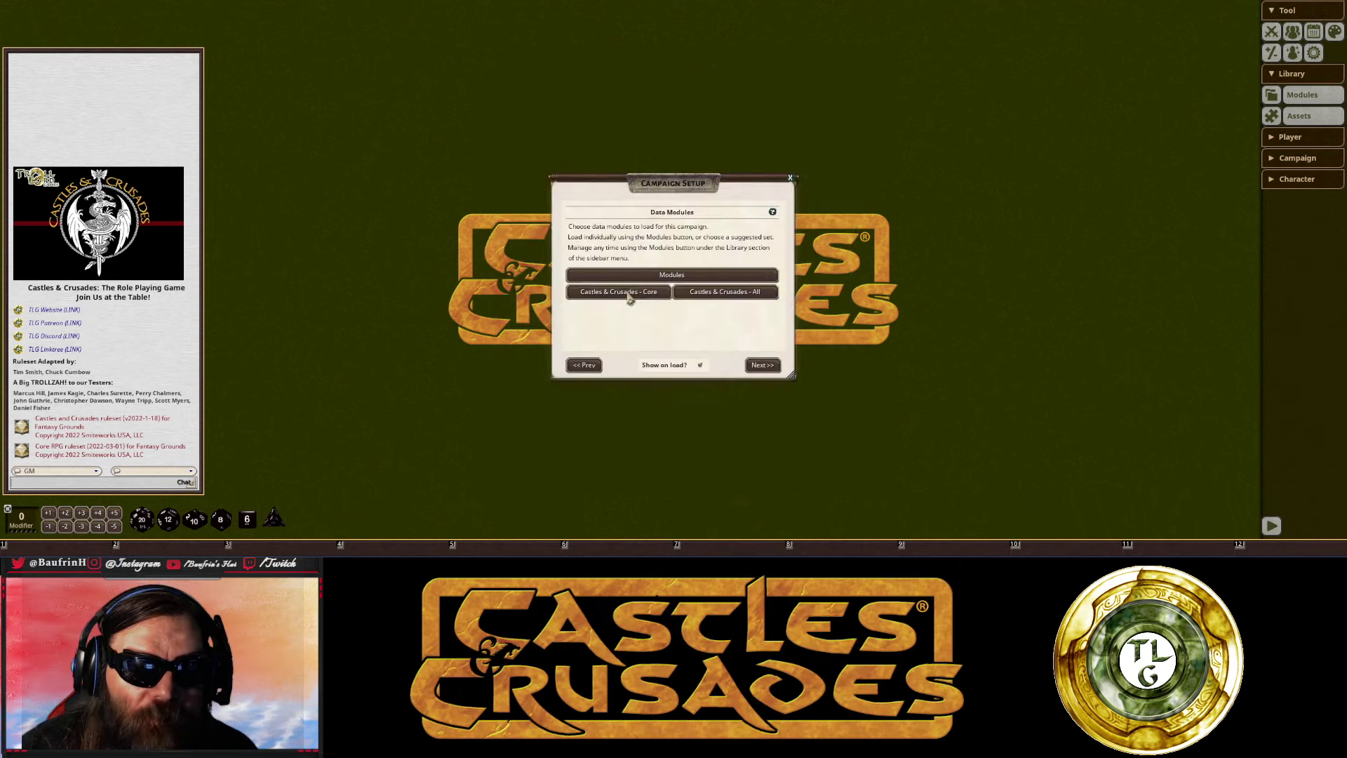
left_click(629, 298)
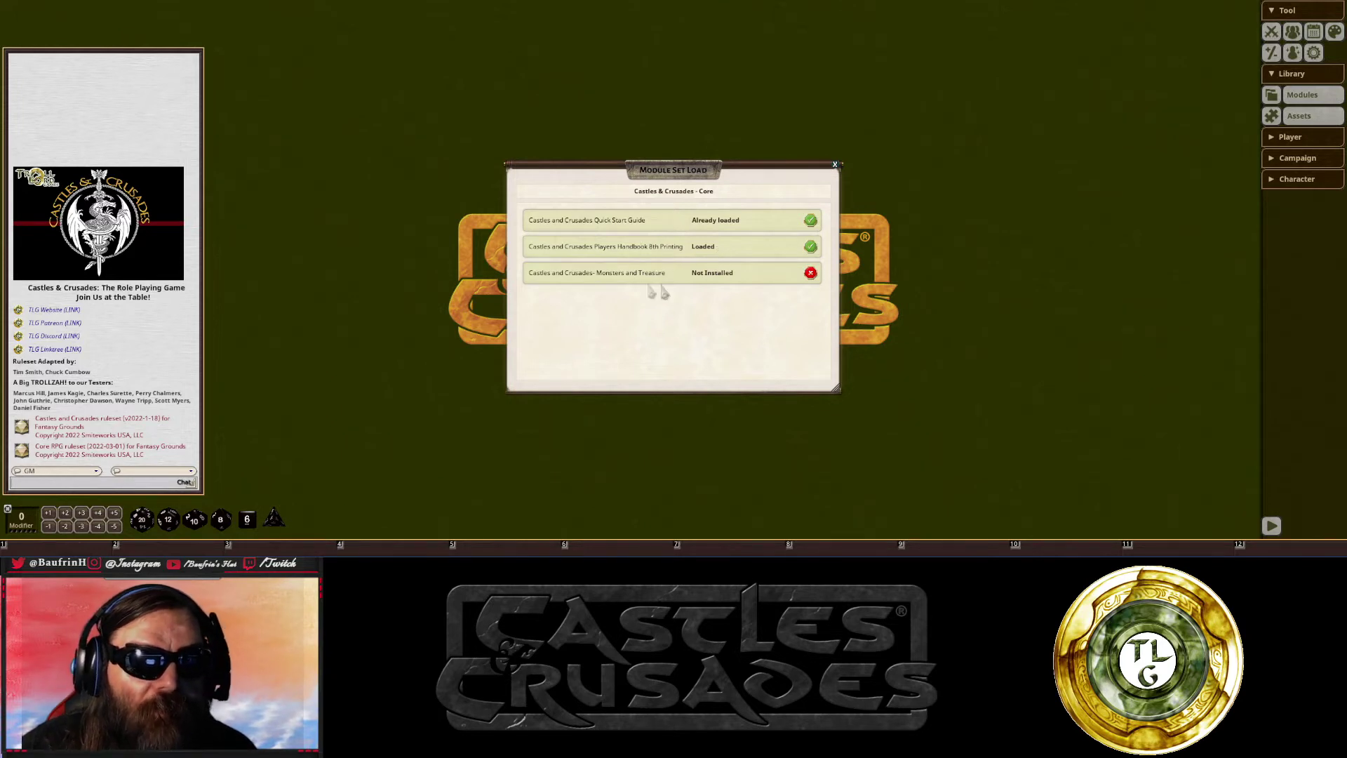
left_click(834, 164)
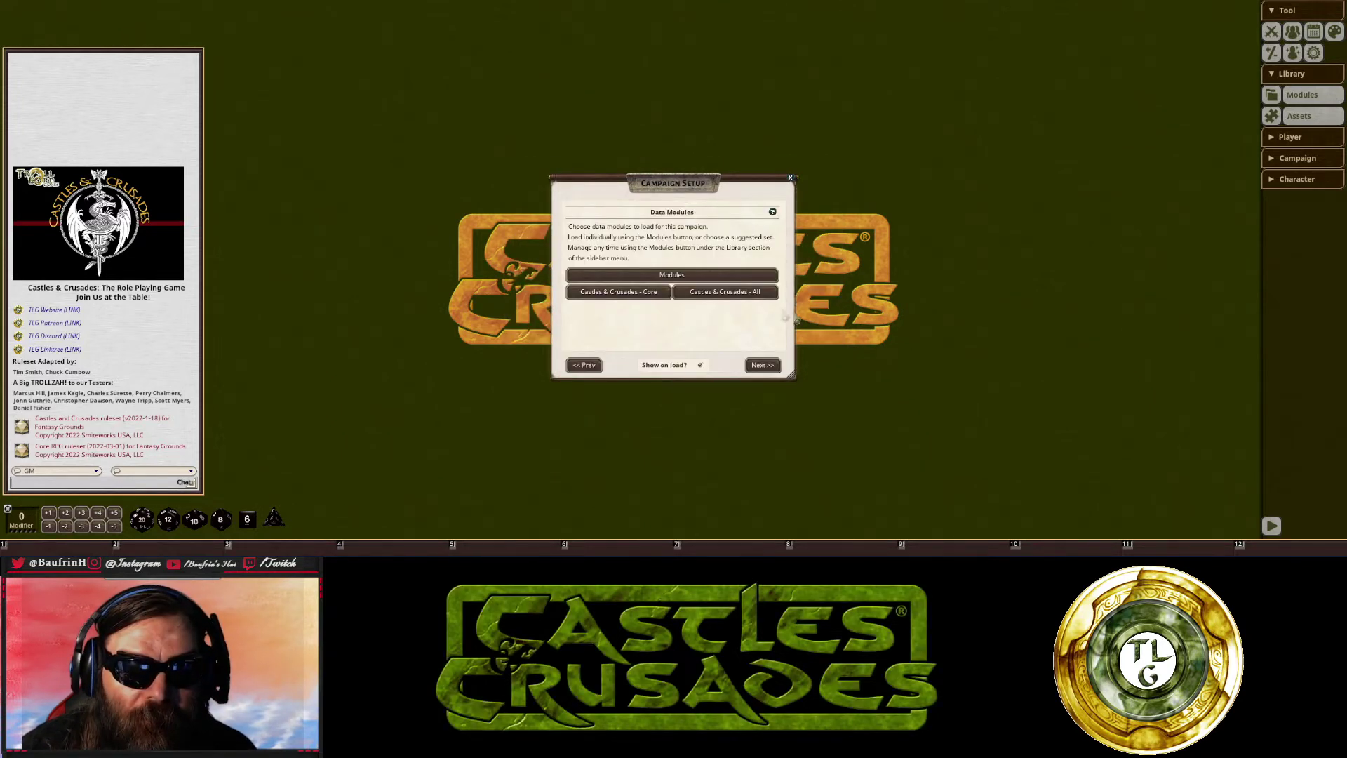
left_click(735, 292)
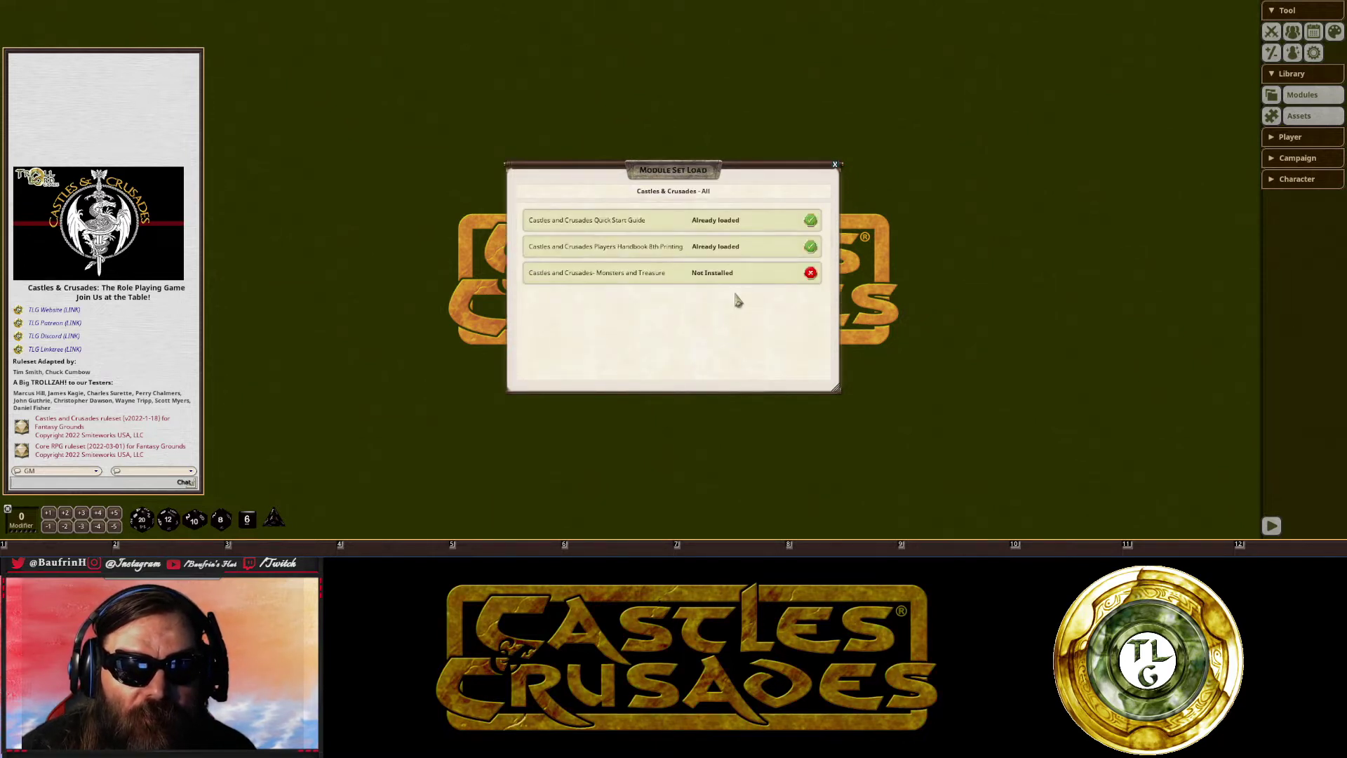
left_click(834, 166)
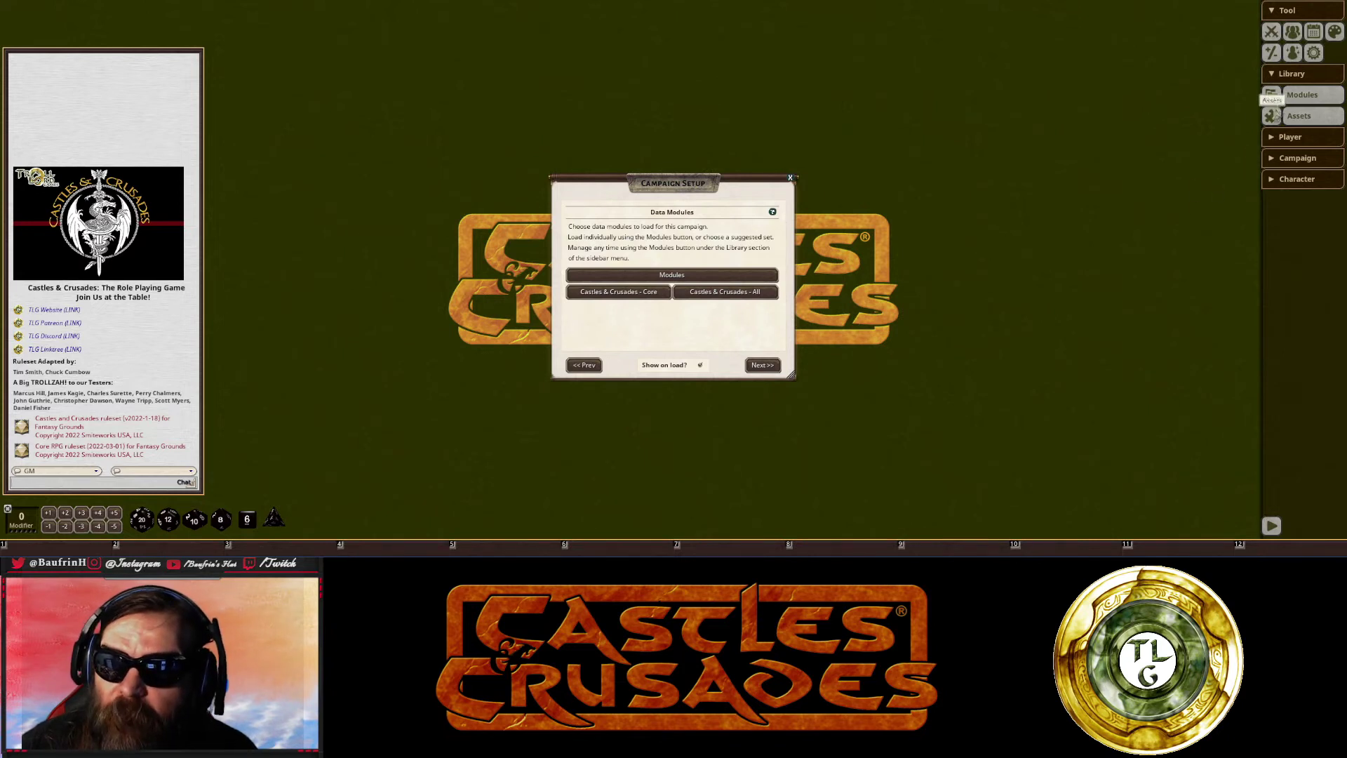
left_click(790, 178)
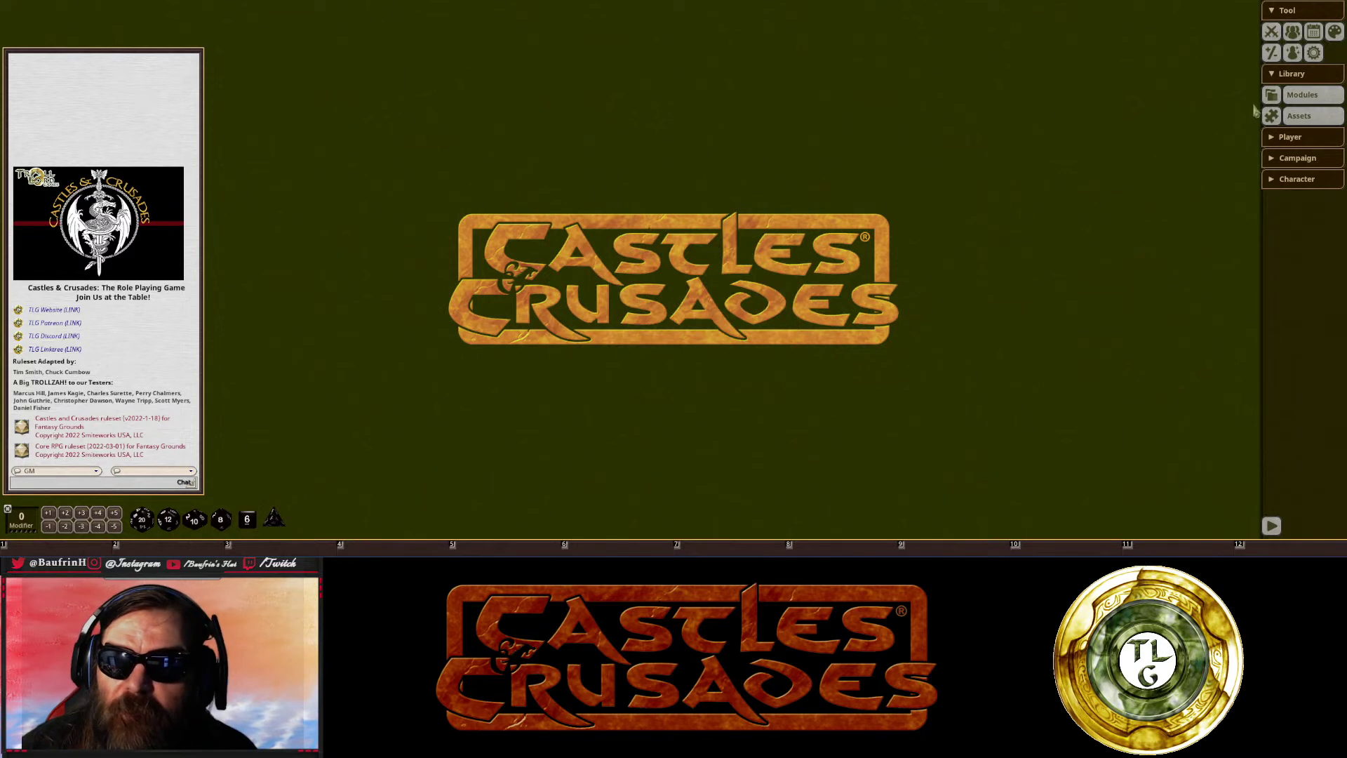
- Unload the Castles and Crusades Players Handbook 8th Printing in the library's module activation list
left_click(1300, 103)
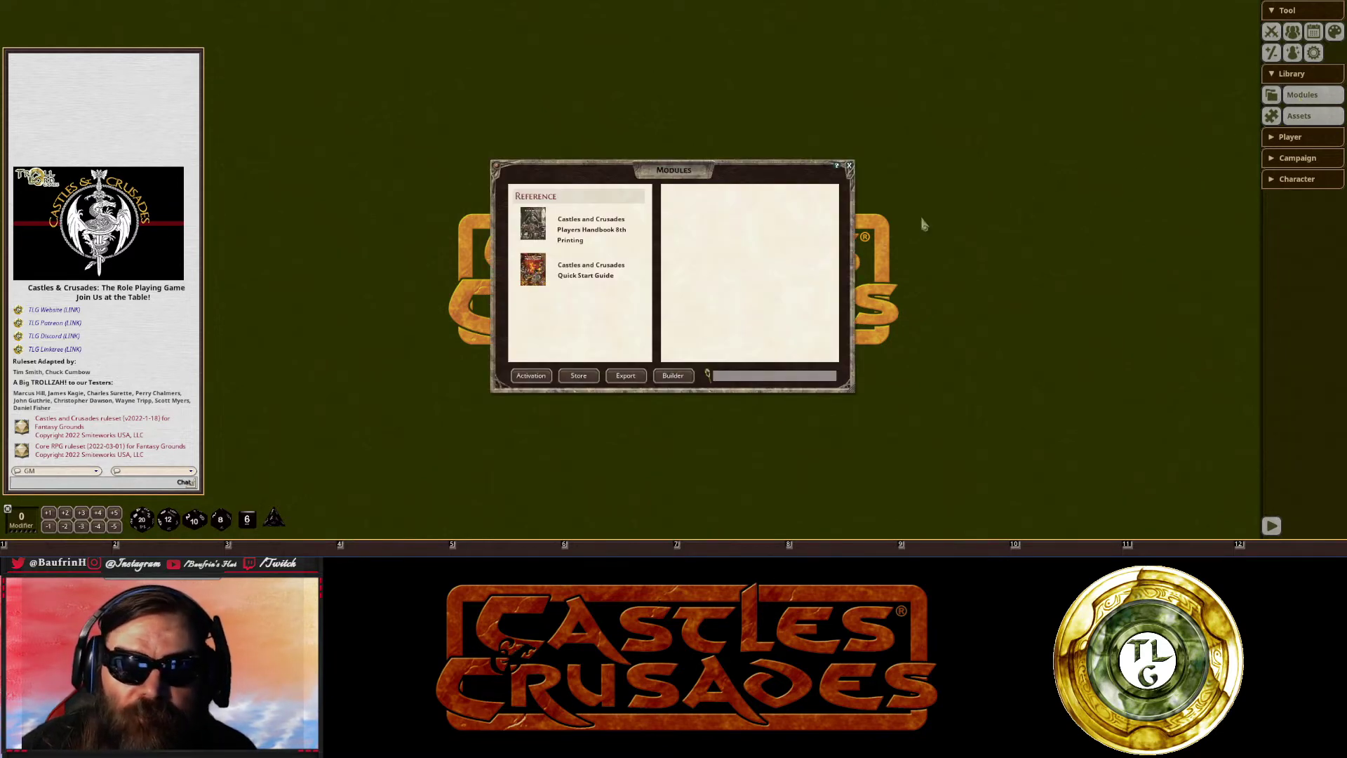
left_click(532, 377)
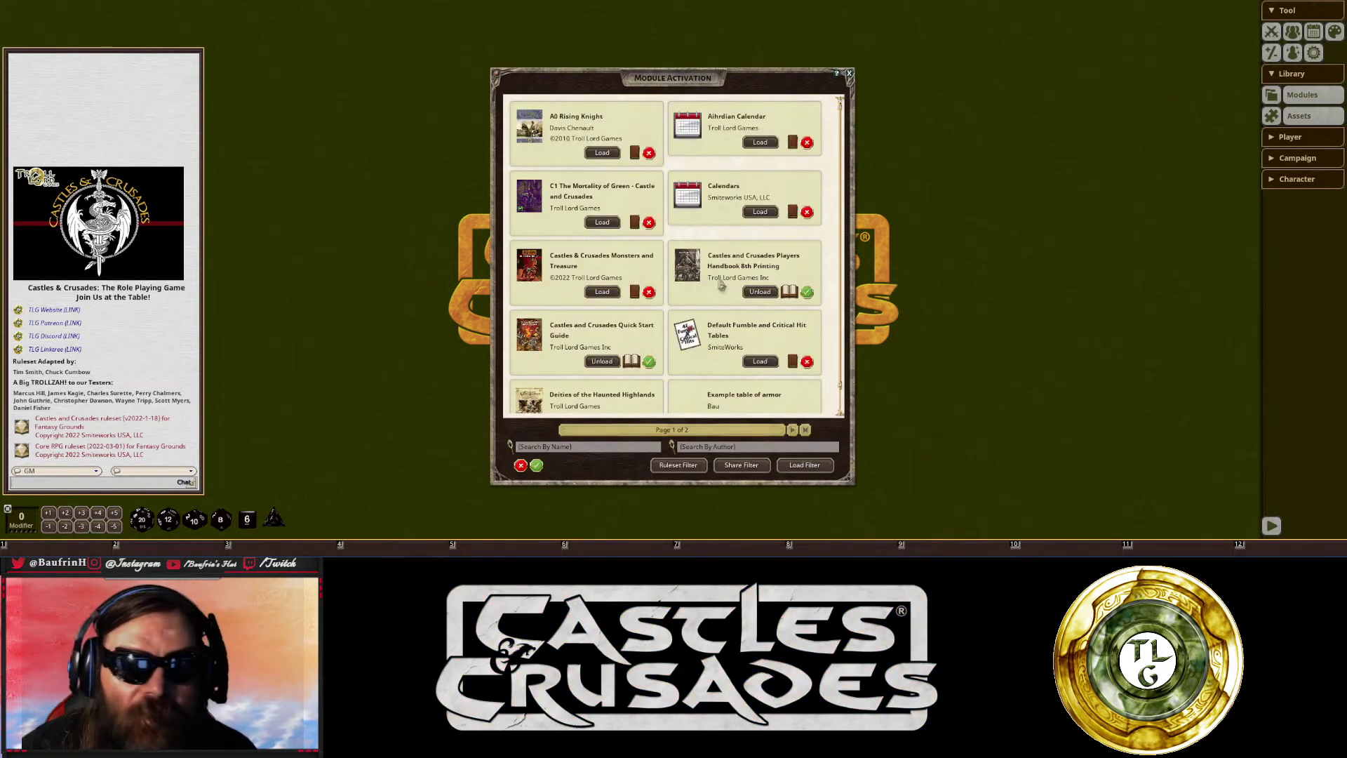
left_click(761, 292)
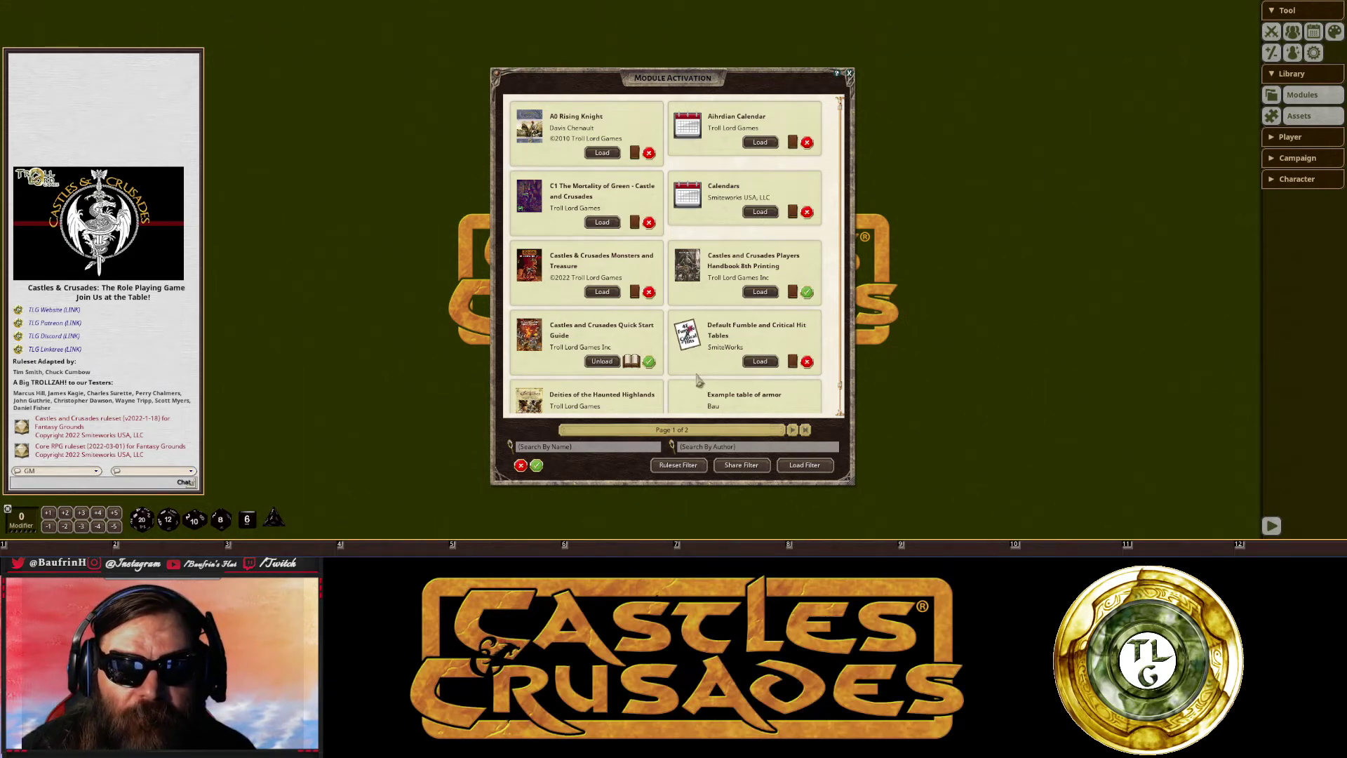
scroll(702, 381, "down", 1)
scroll(700, 381, "up", 1)
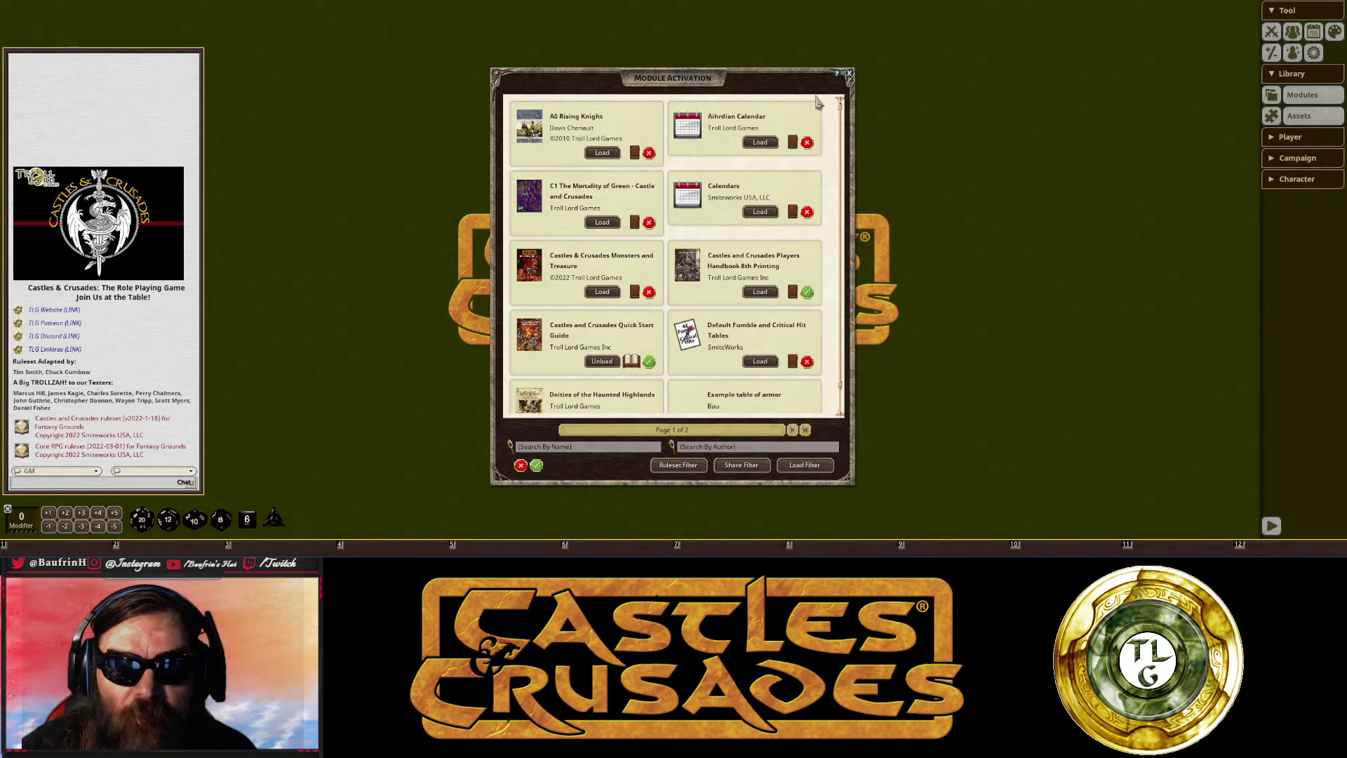
left_click(848, 74)
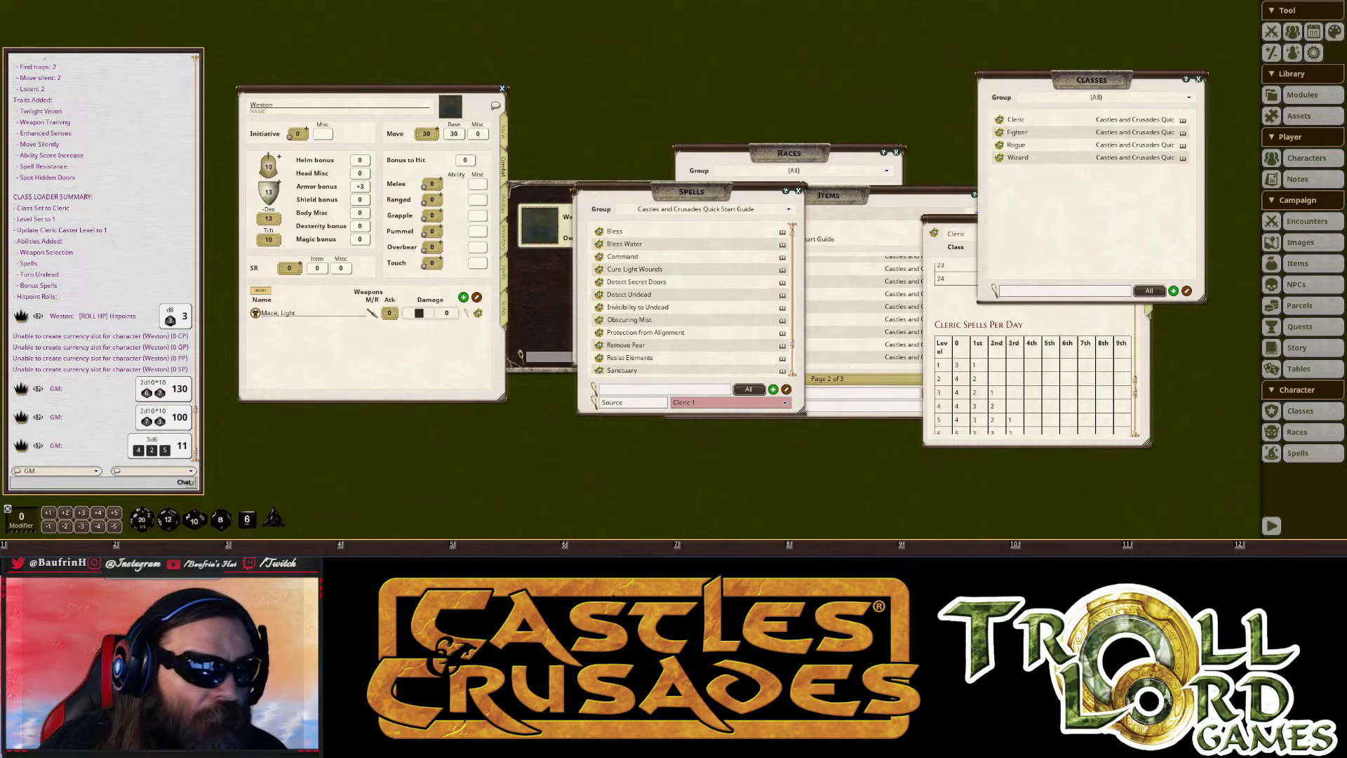
- Close the Weston character sheet, delete Weston from the character selection list and move that window clear of the others
left_click(502, 88)
left_click(558, 312)
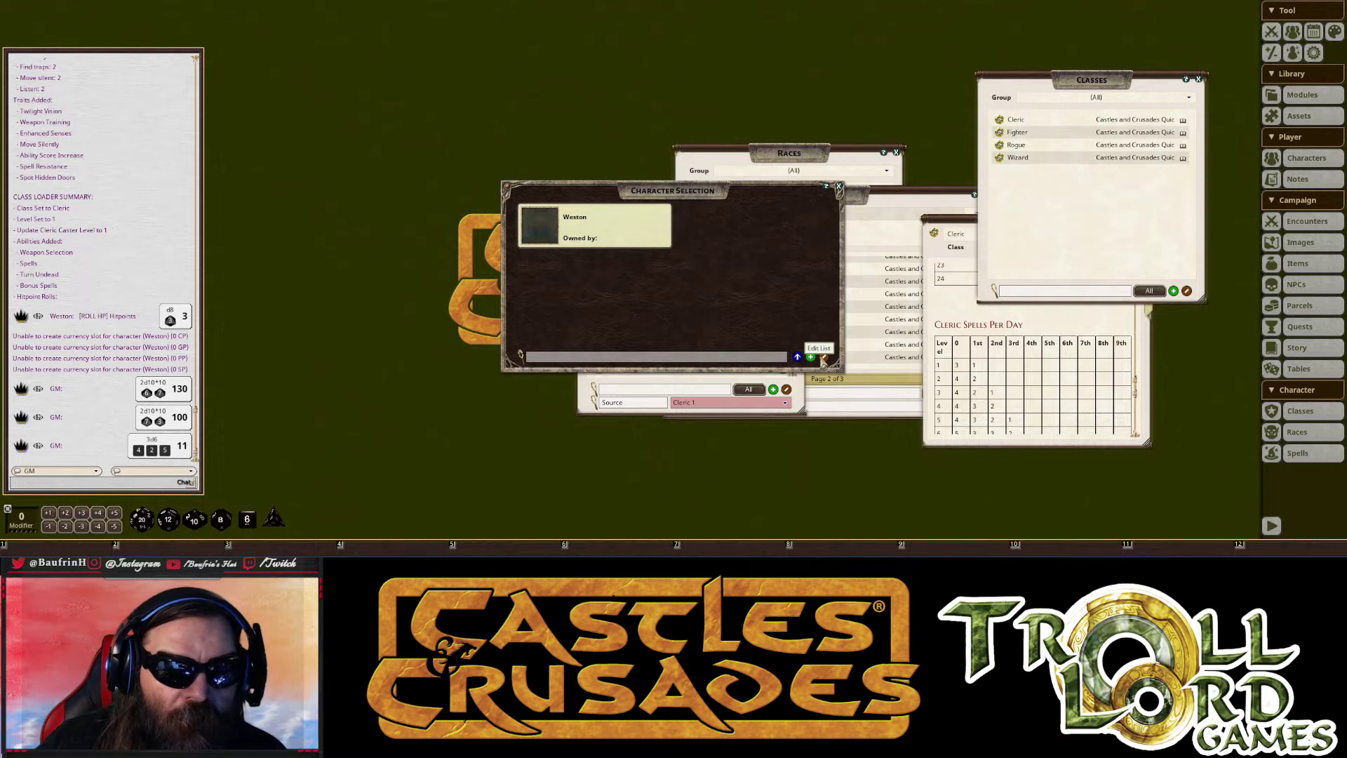
right_click(664, 244)
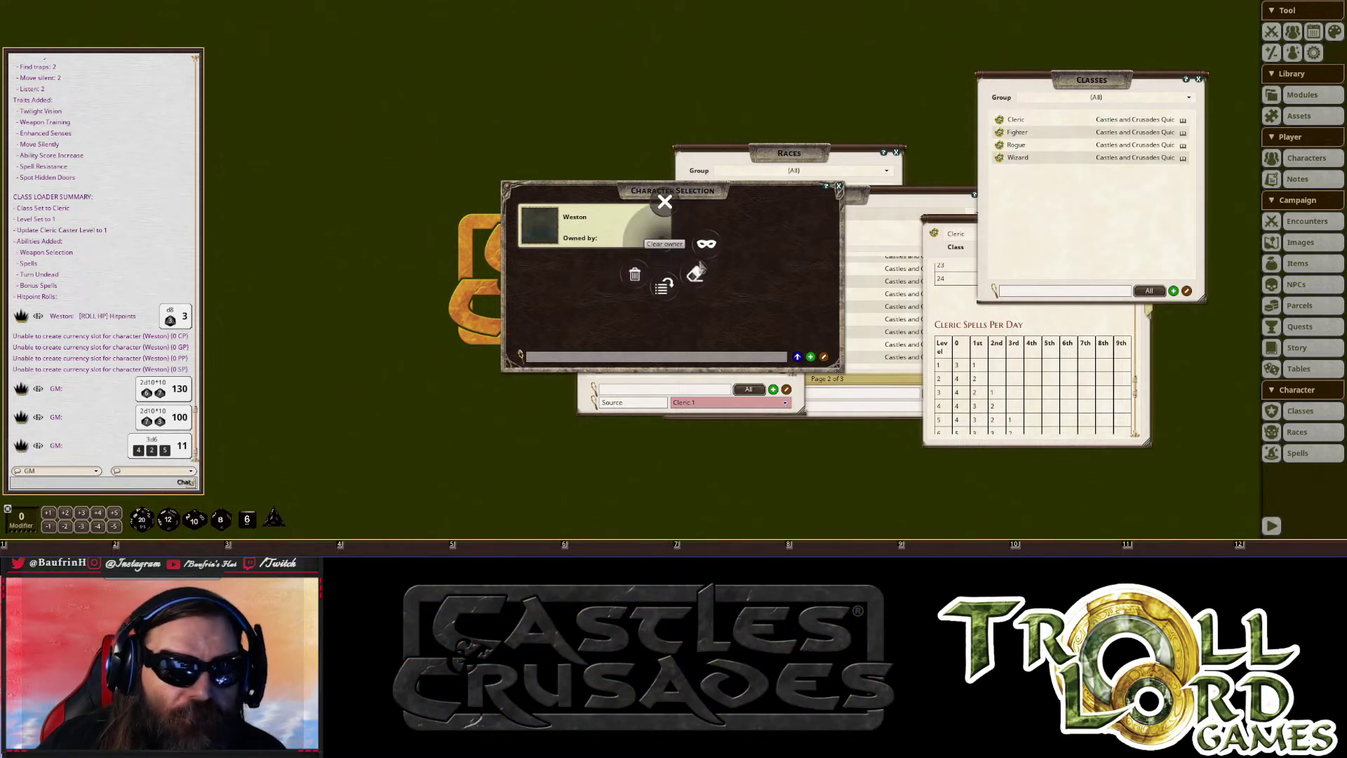
left_click(696, 272)
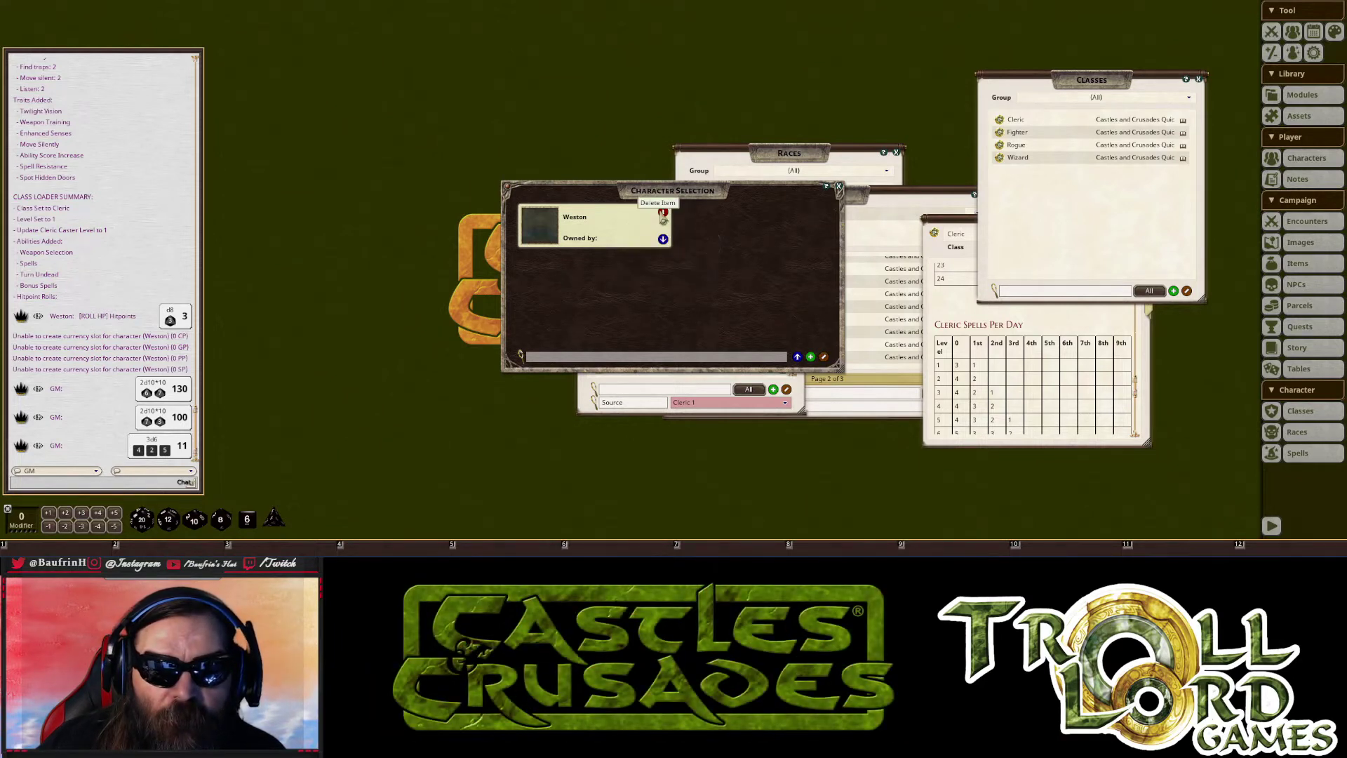
left_click(663, 217)
left_click_drag(683, 190, 494, 165)
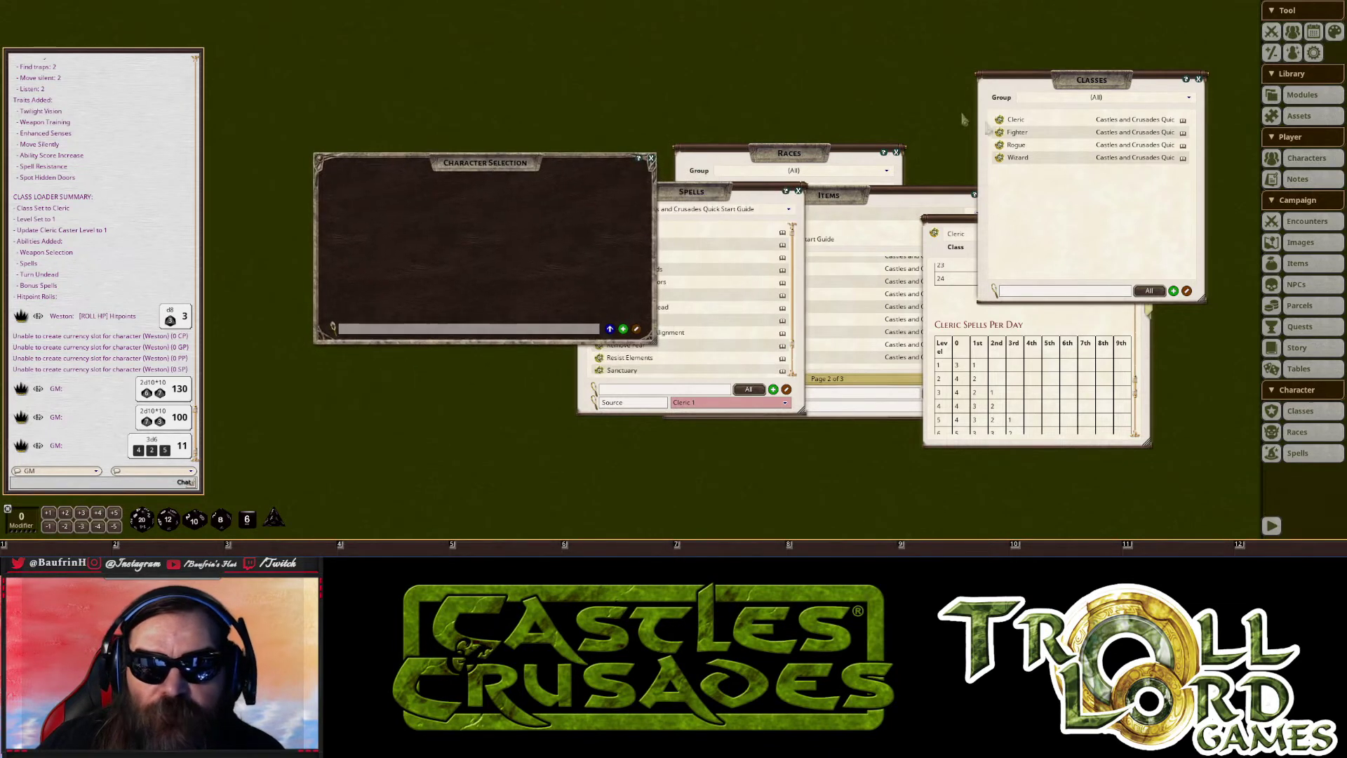
- Close the Classes, Cleric class, Items, Spells and Races windows, leaving only the character selection open
left_click(1198, 79)
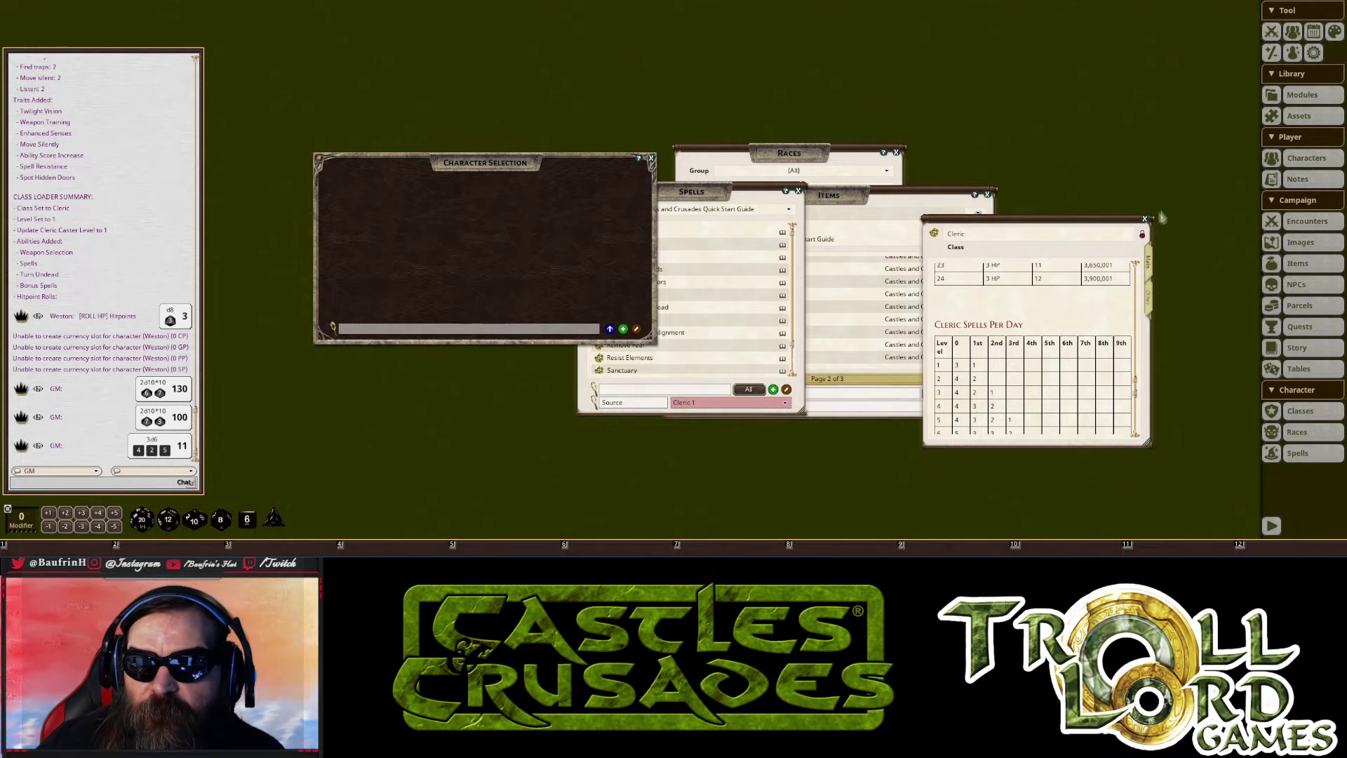
left_click(1145, 219)
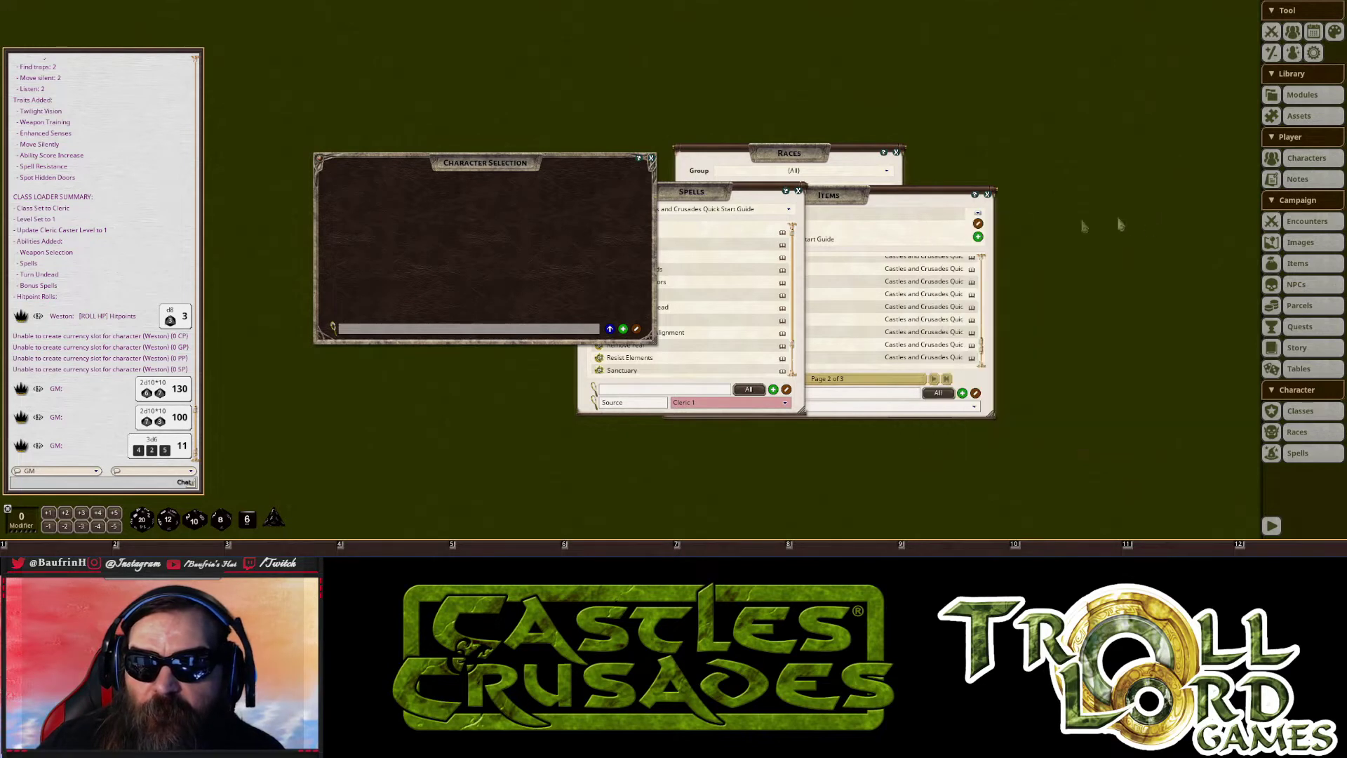
left_click(987, 195)
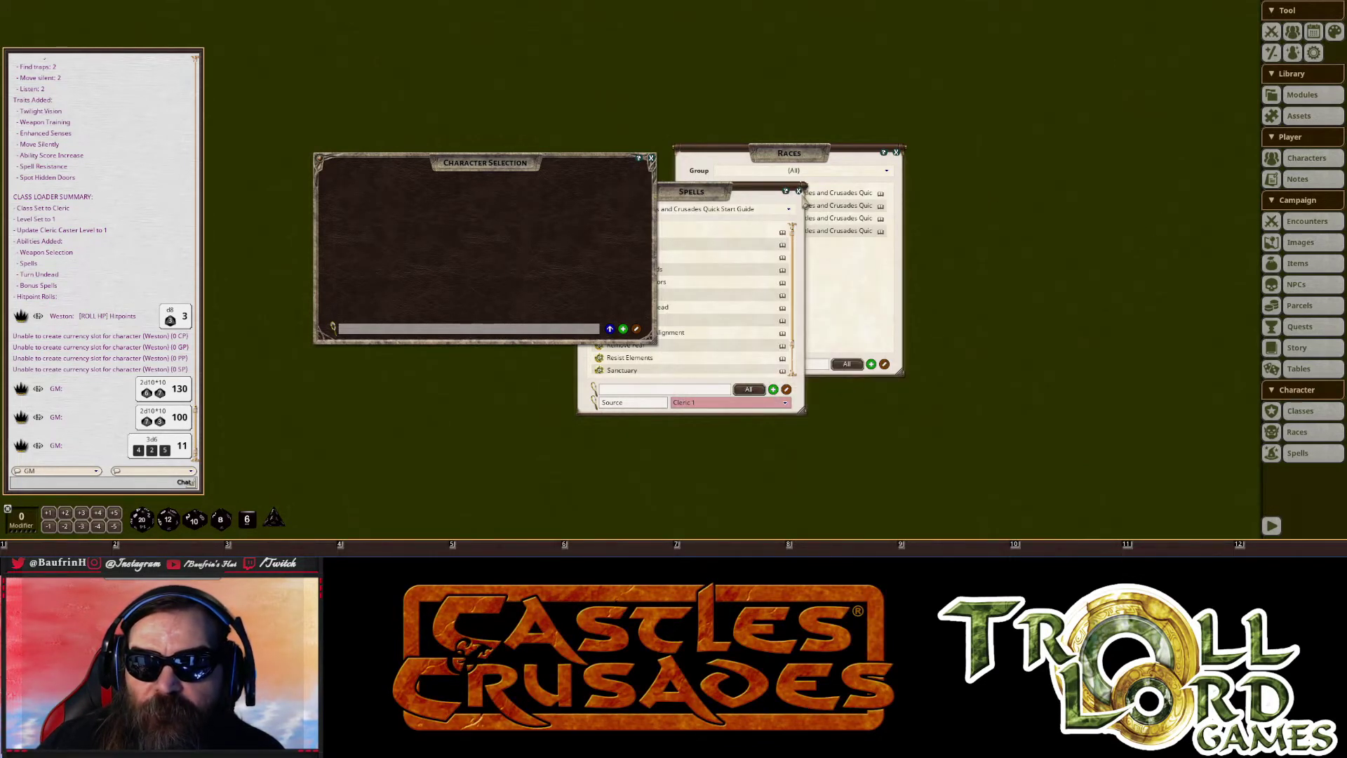
left_click(798, 191)
left_click(896, 154)
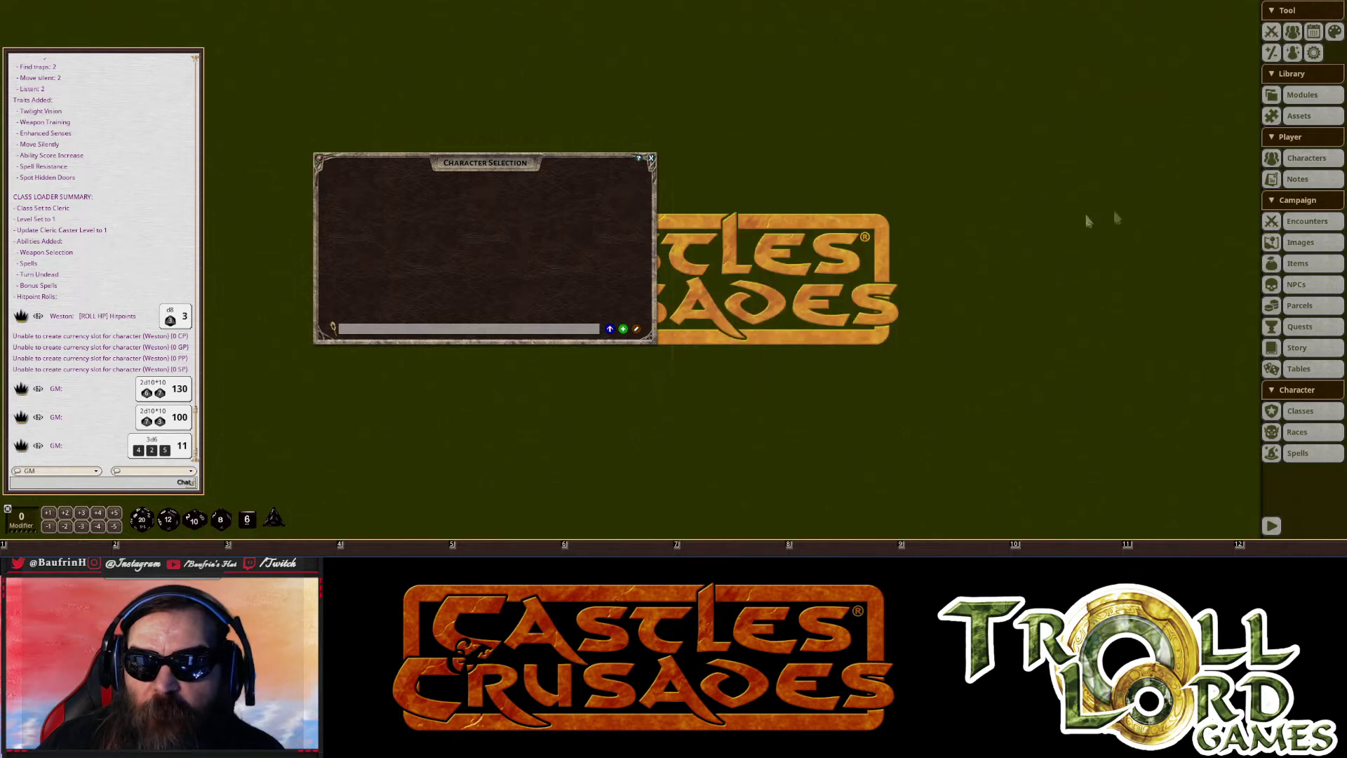
- Create a new character in the character selection list and name it Weston
left_click(1279, 139)
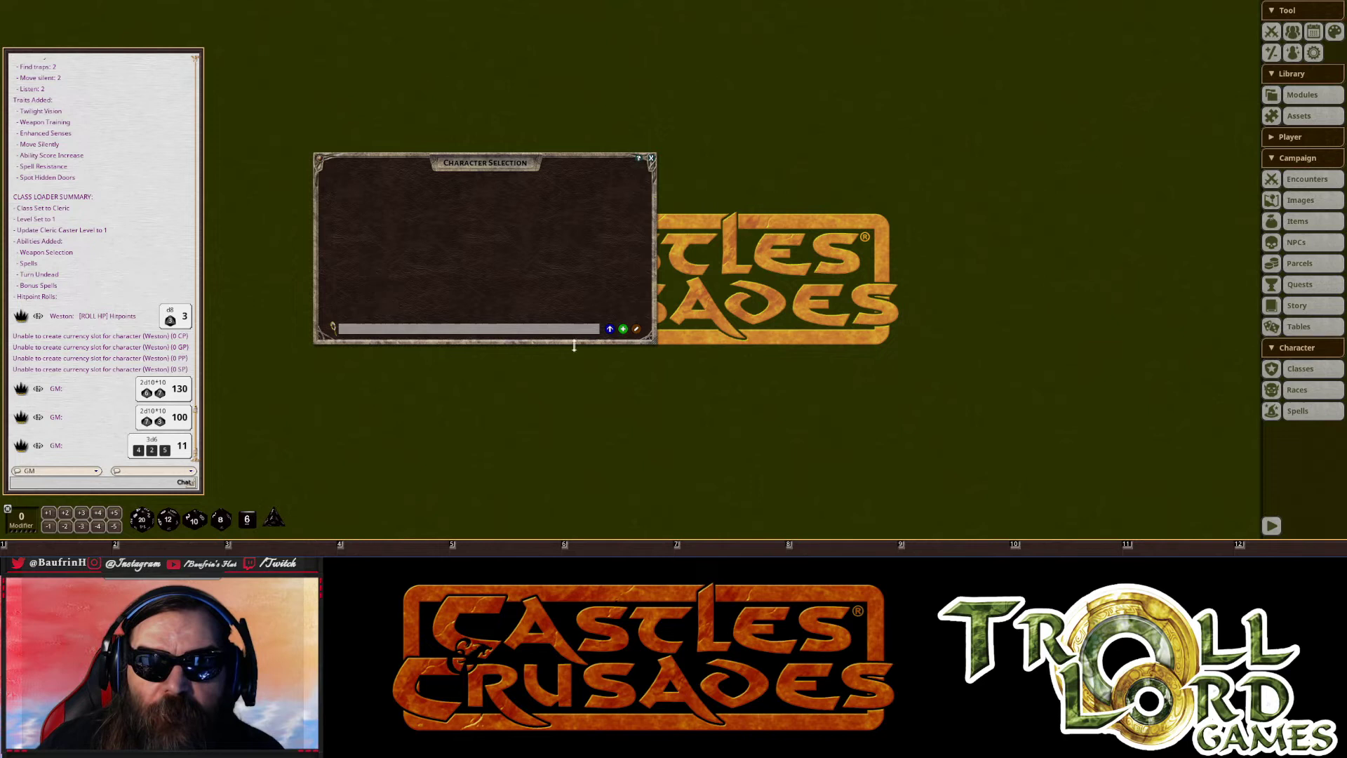
left_click(1284, 139)
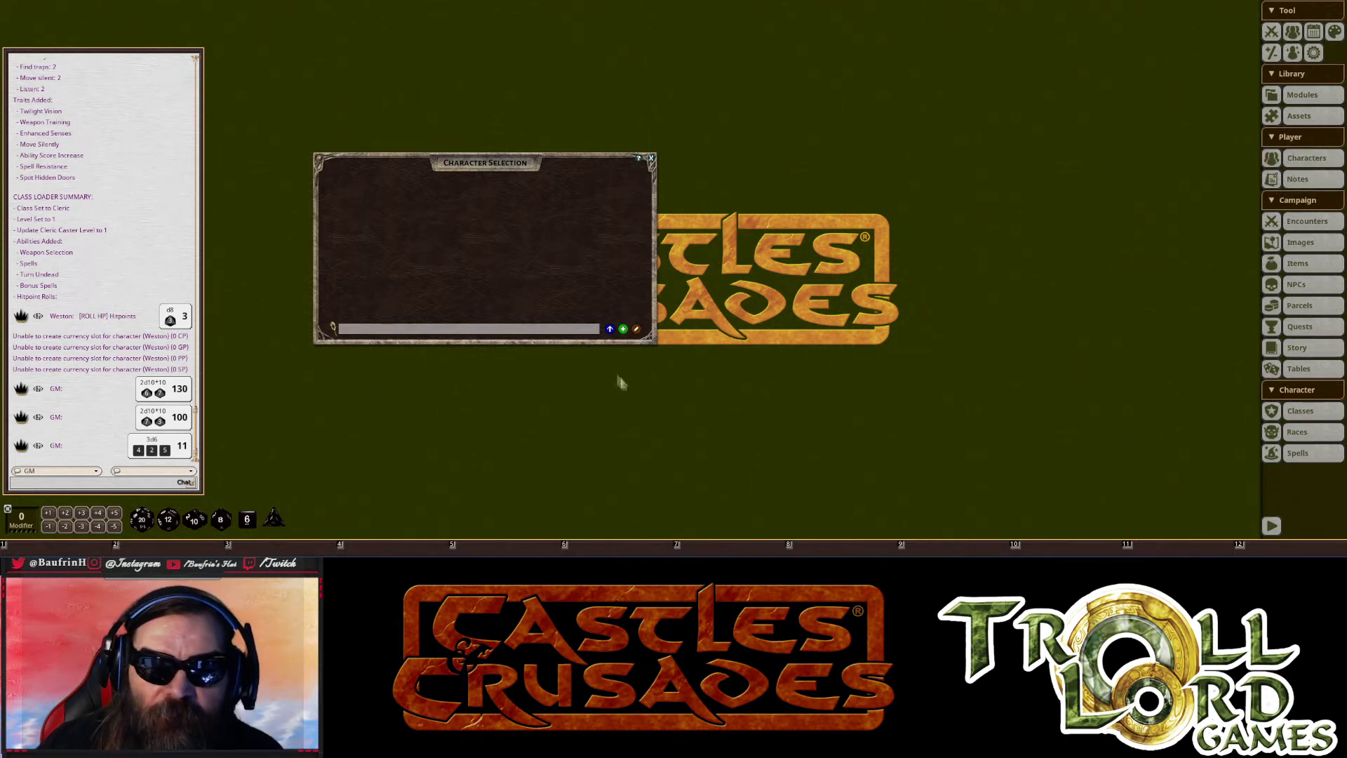
left_click(622, 329)
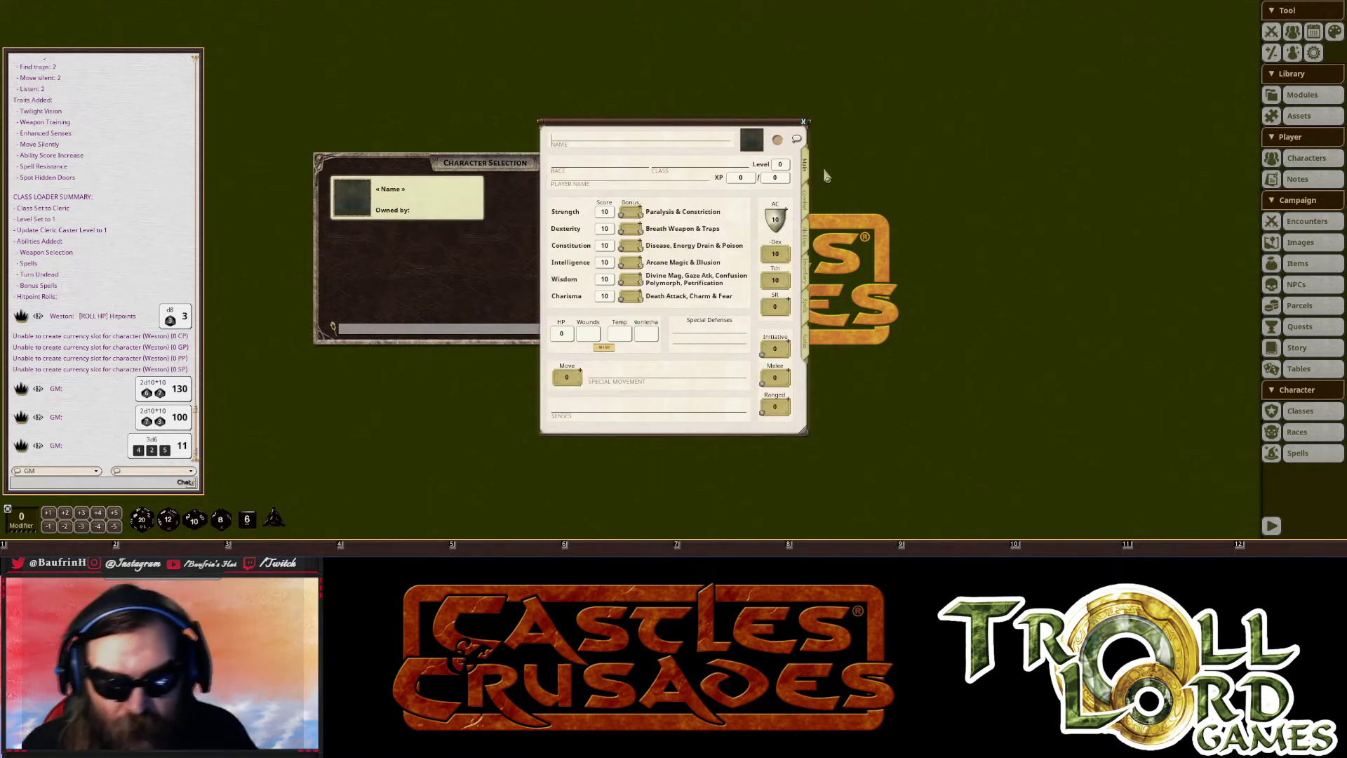
type("Weston")
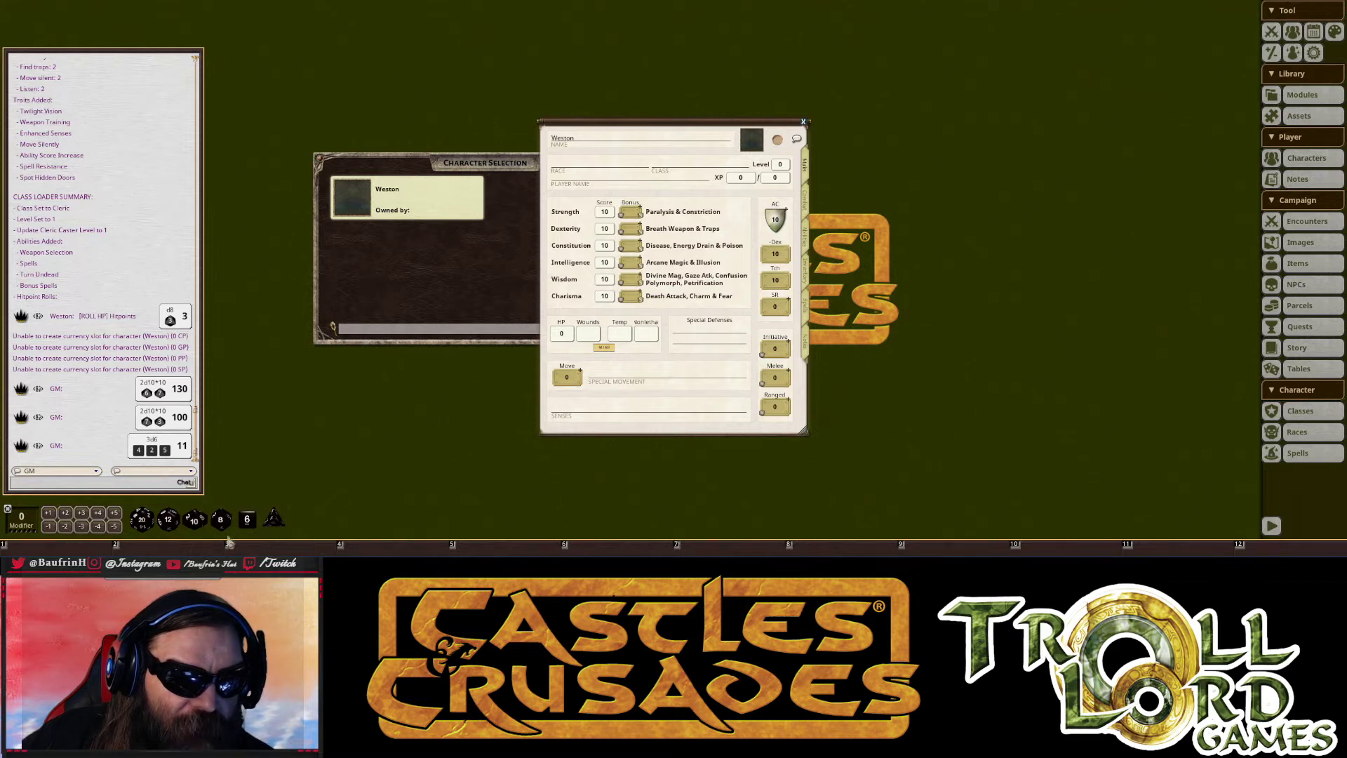
- Roll 3d6 six times for the ability scores, storing the 3d6 roll as a reusable hotkey
left_click_drag(246, 519, 261, 441)
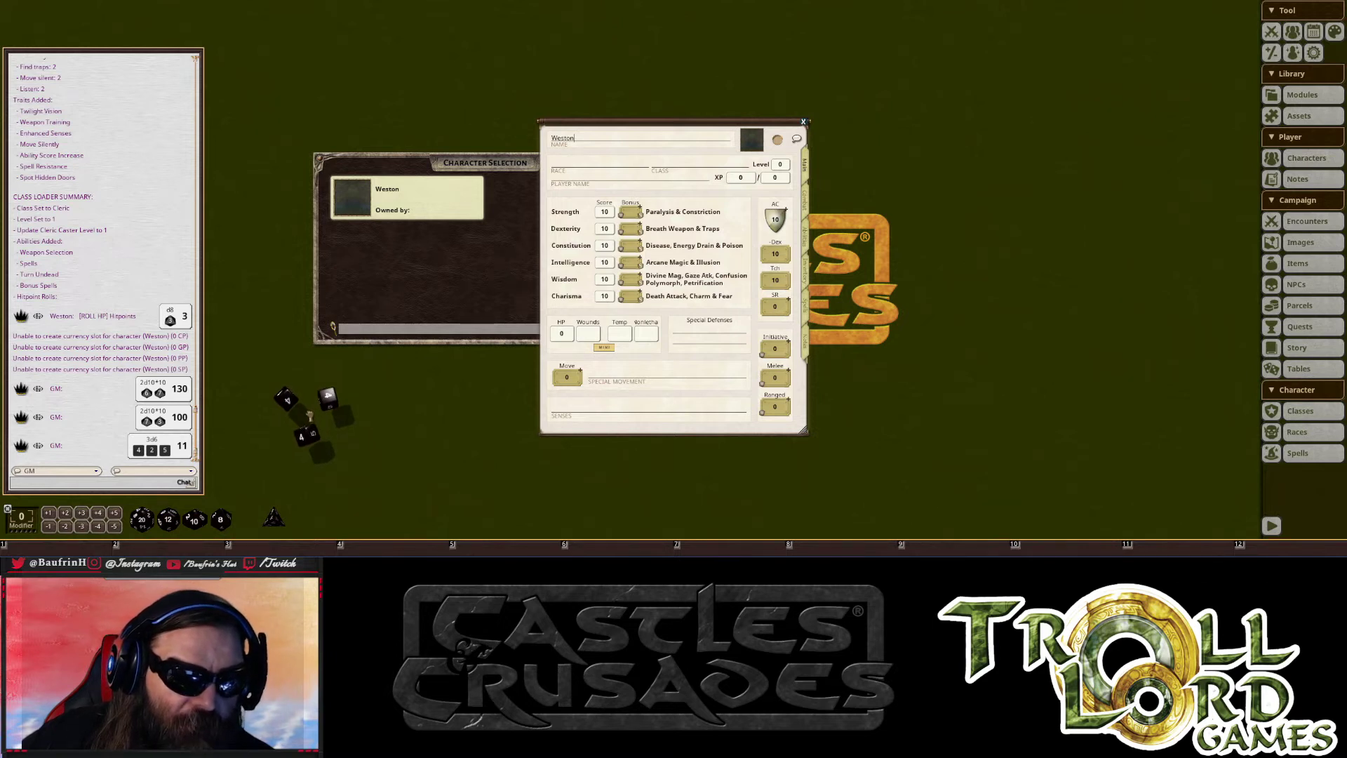
left_click_drag(309, 415, 62, 259)
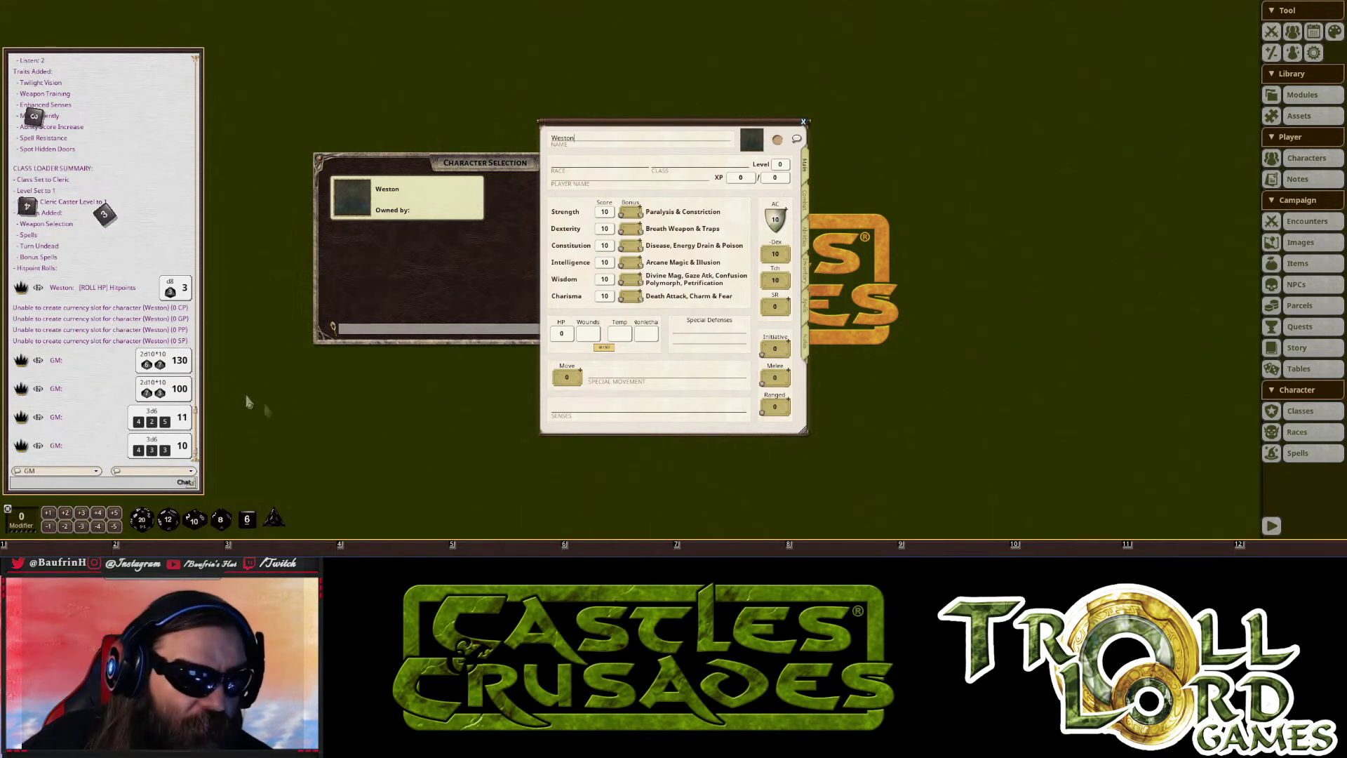
left_click_drag(247, 519, 257, 406)
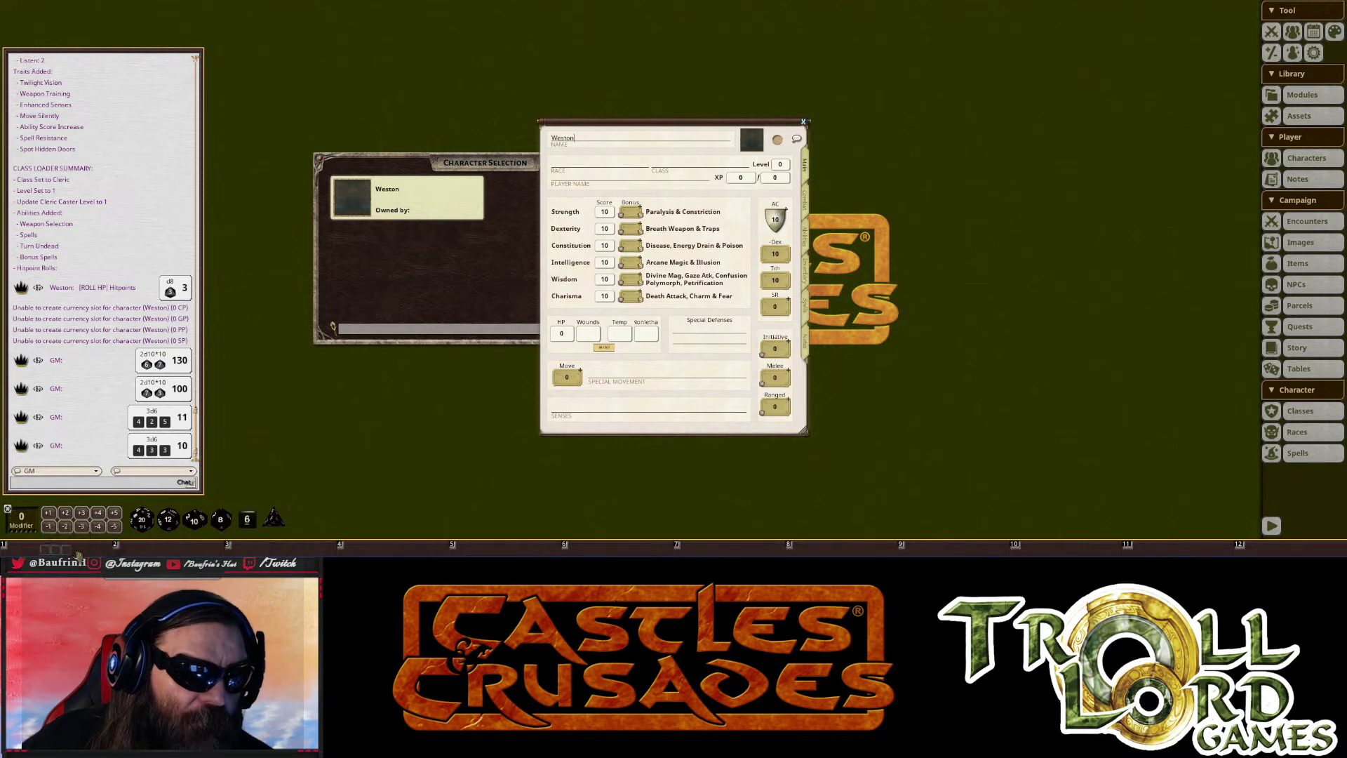
left_click(69, 552)
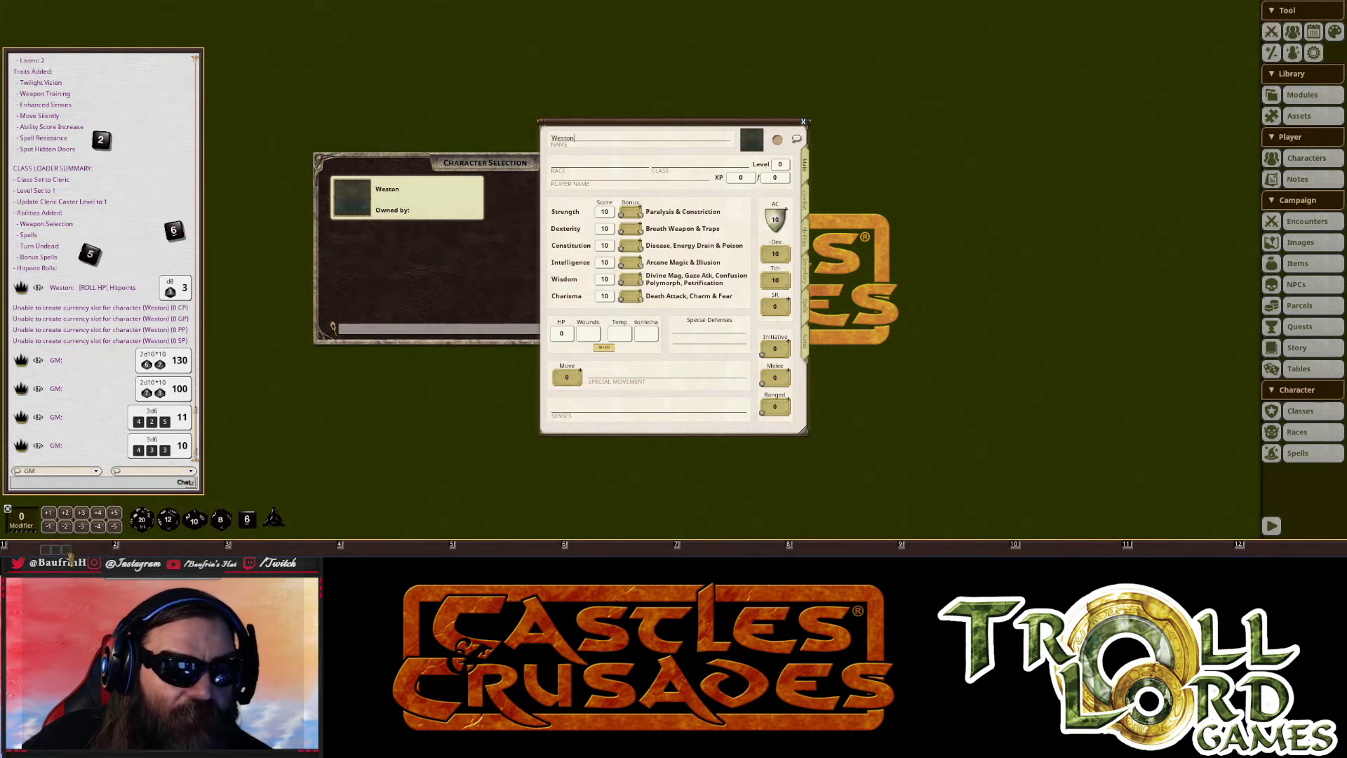
left_click(70, 553)
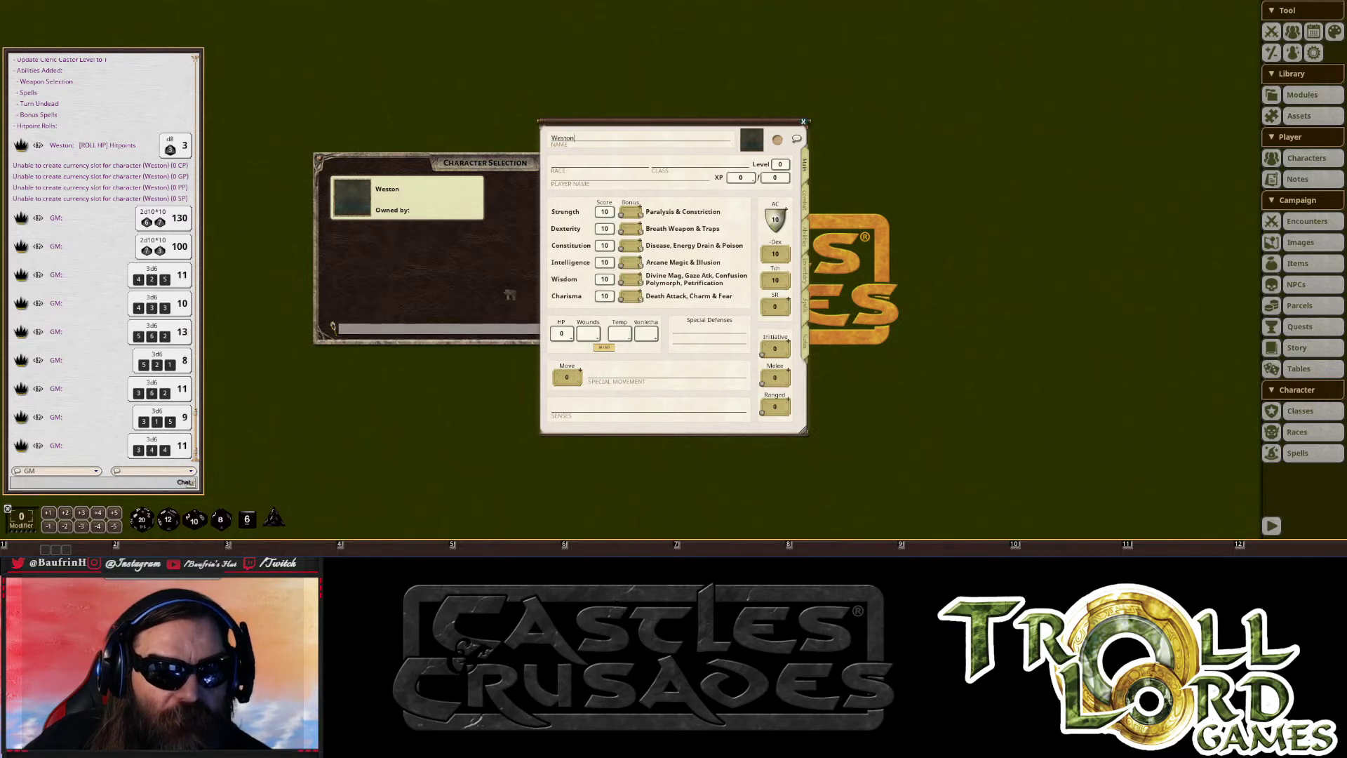
- Assign the rolled scores to the character: Strength 9, Constitution 11, Intelligence 11, Wisdom 13 and Charisma 11
left_click_drag(601, 270, 605, 282)
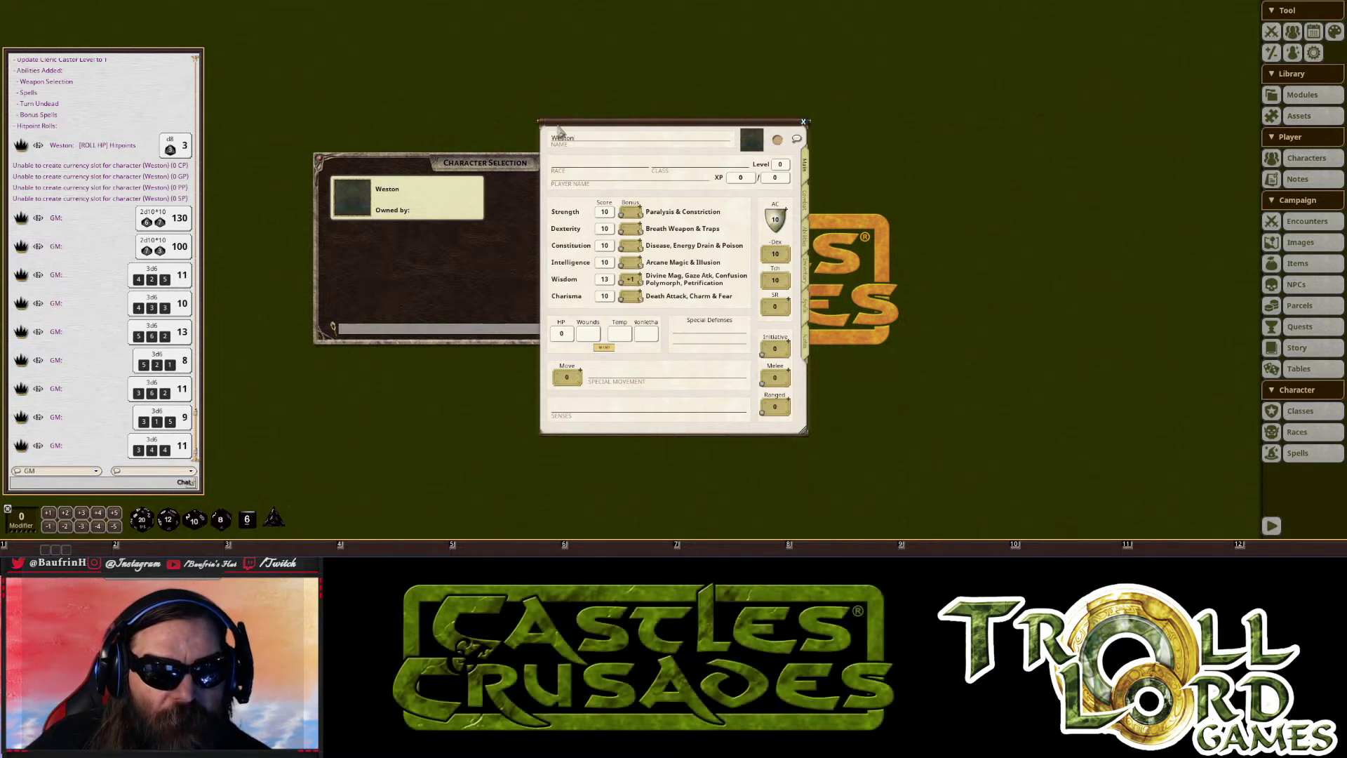
left_click_drag(558, 128, 257, 123)
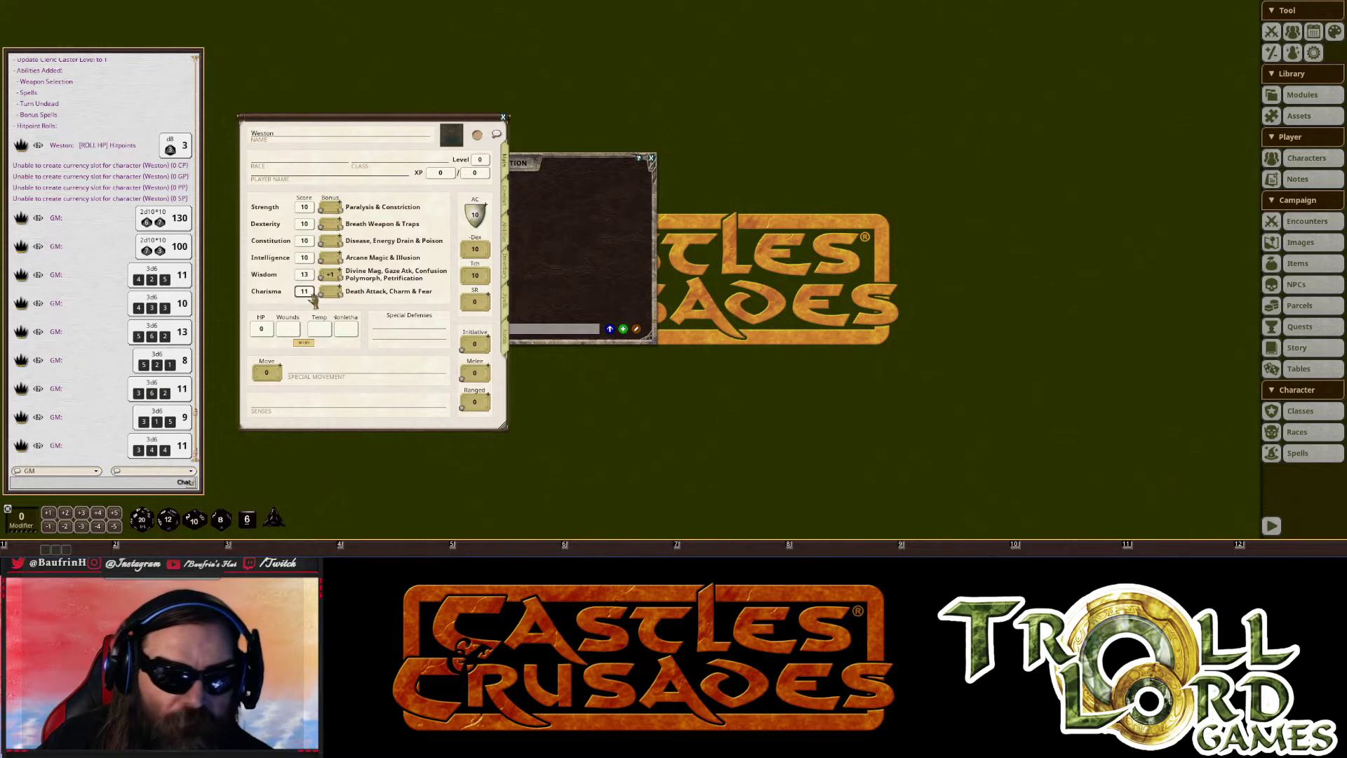
left_click(309, 260)
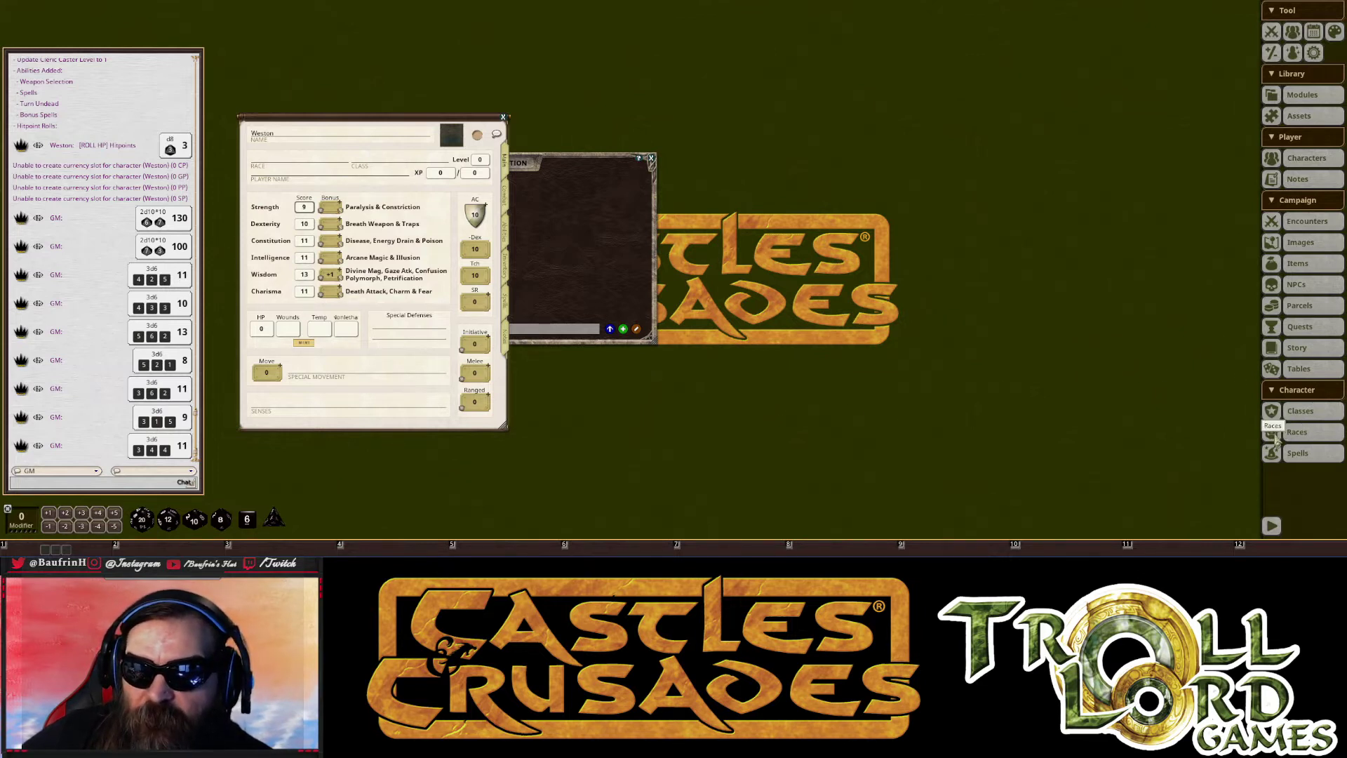
- Apply the Elf race to the character and open the Ability Score Increase entry among its skills and abilities
left_click(1297, 432)
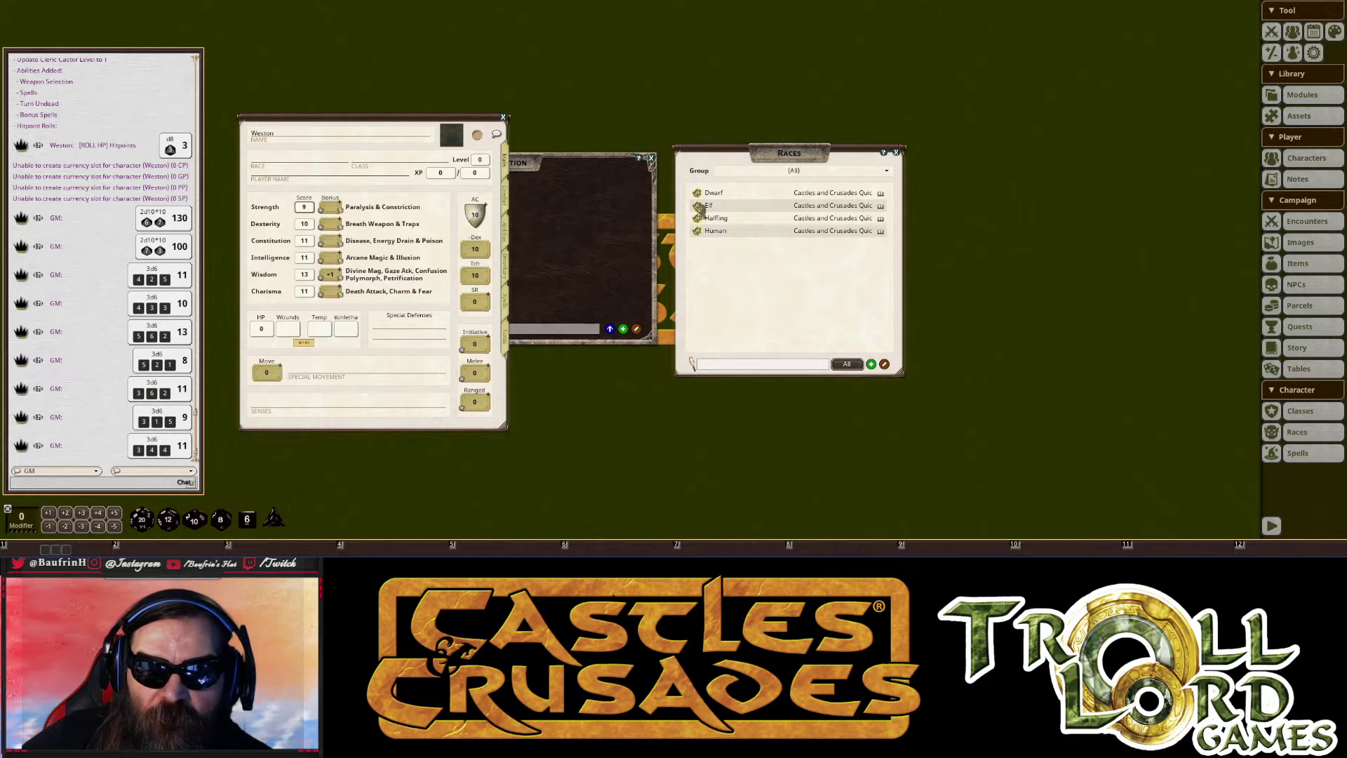
left_click_drag(697, 205, 302, 163)
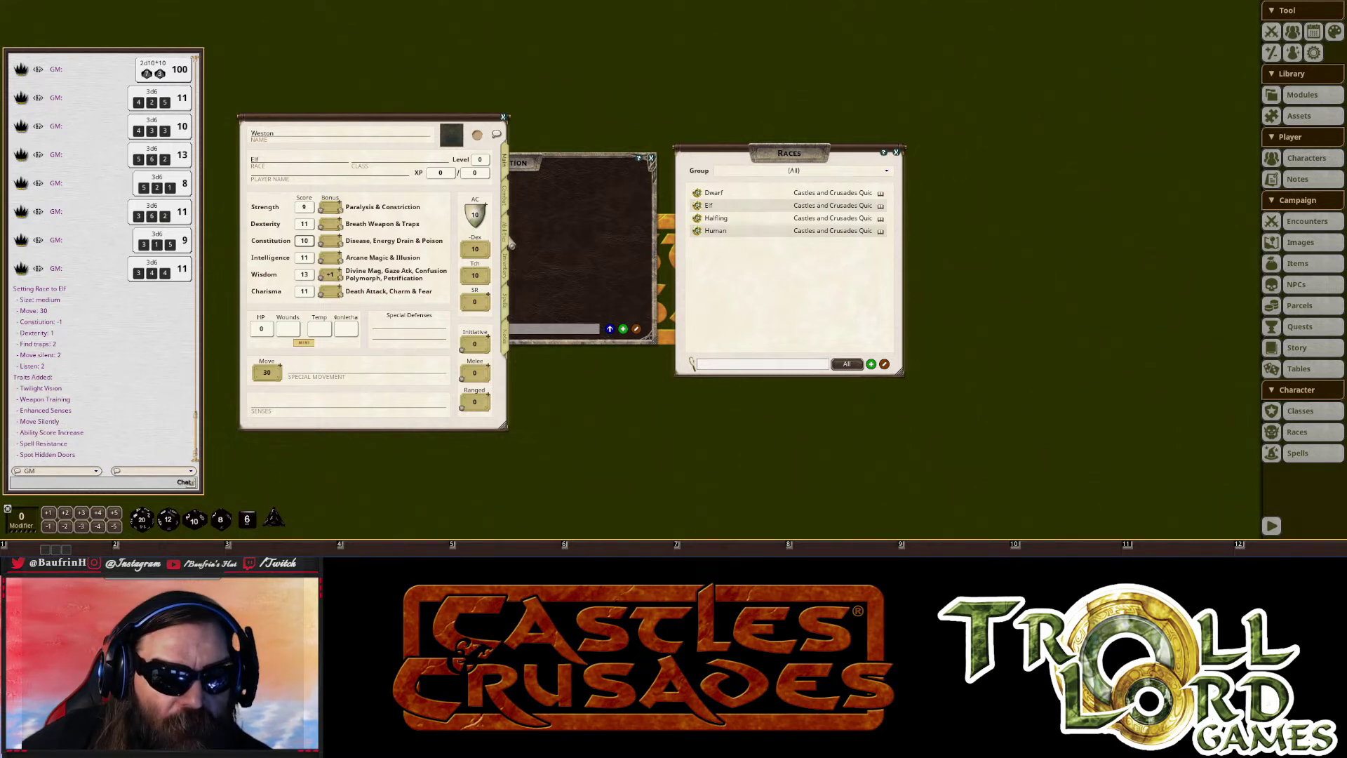
left_click(505, 236)
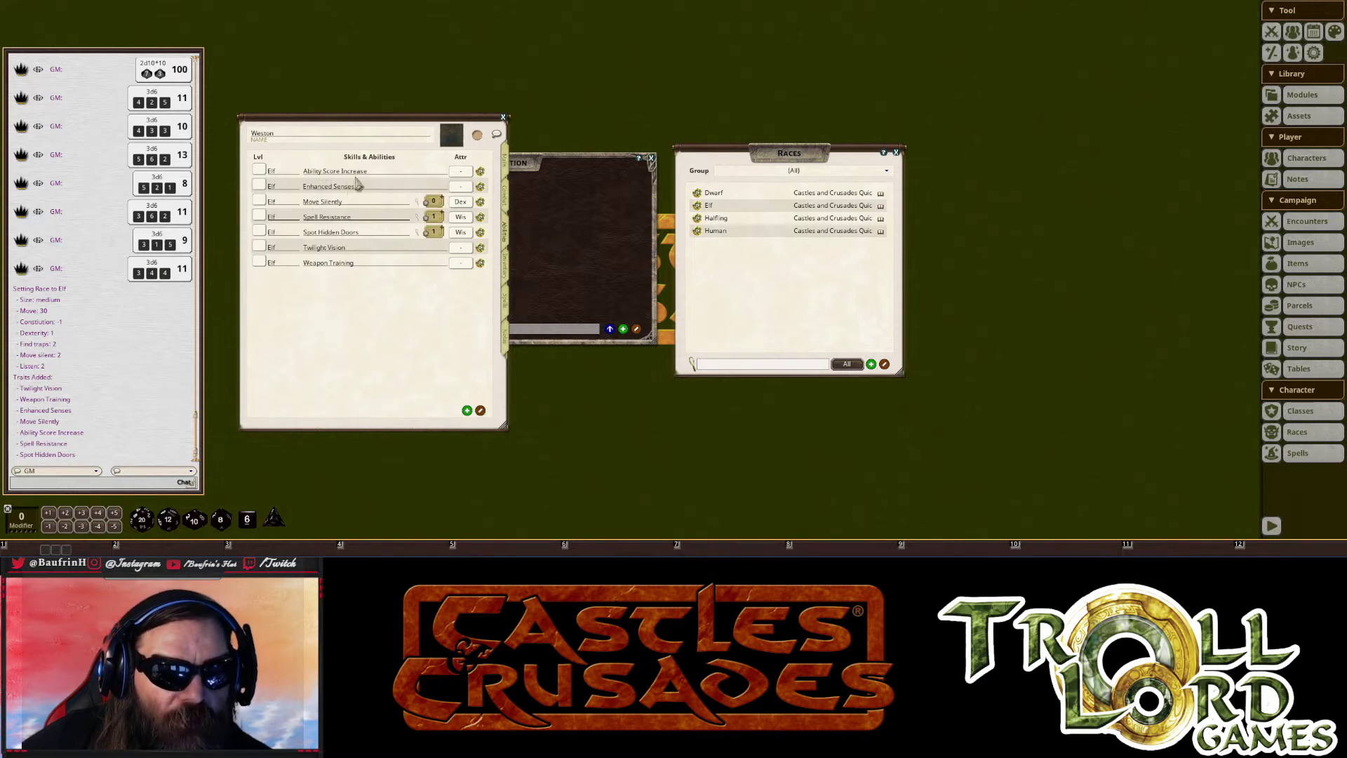
left_click(481, 173)
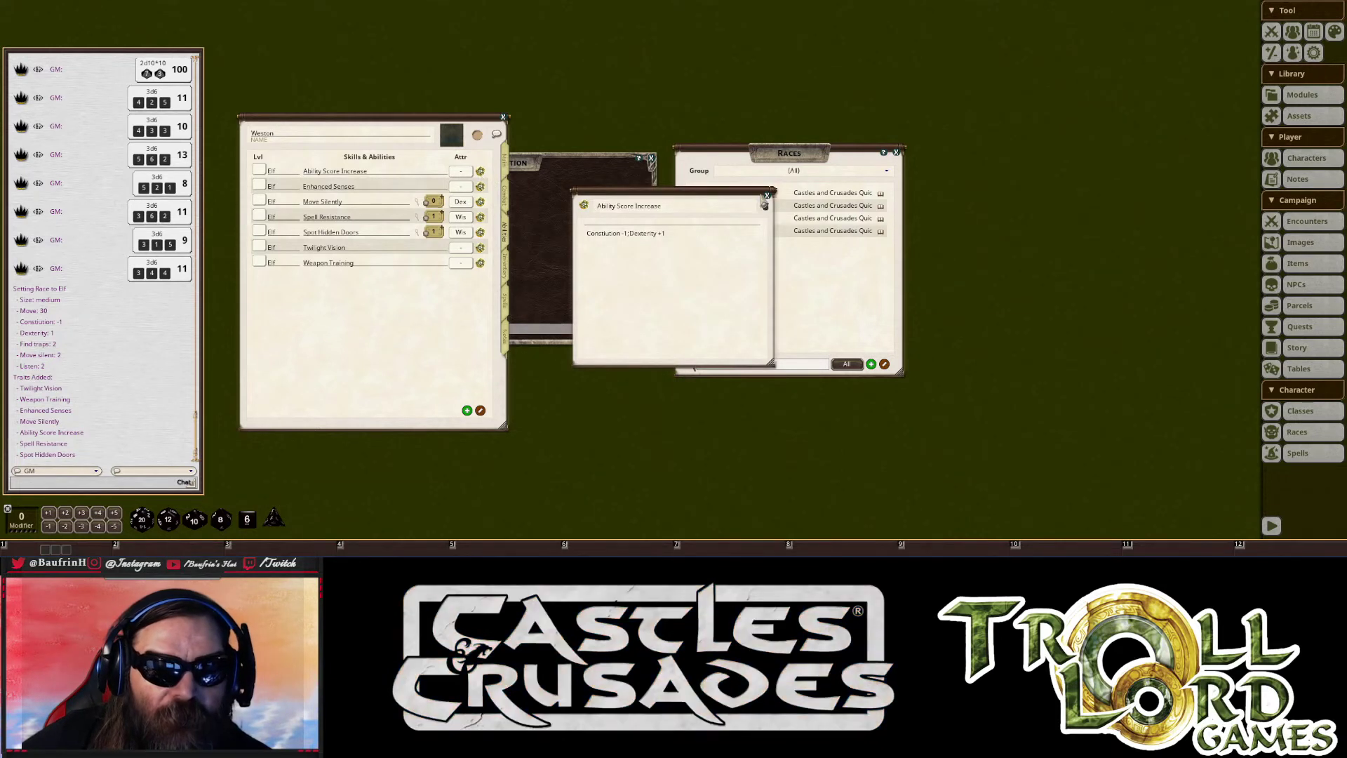
- Close the Ability Score Increase entry and mark Wisdom and Charisma as prime attributes on the character's main sheet
left_click(768, 201)
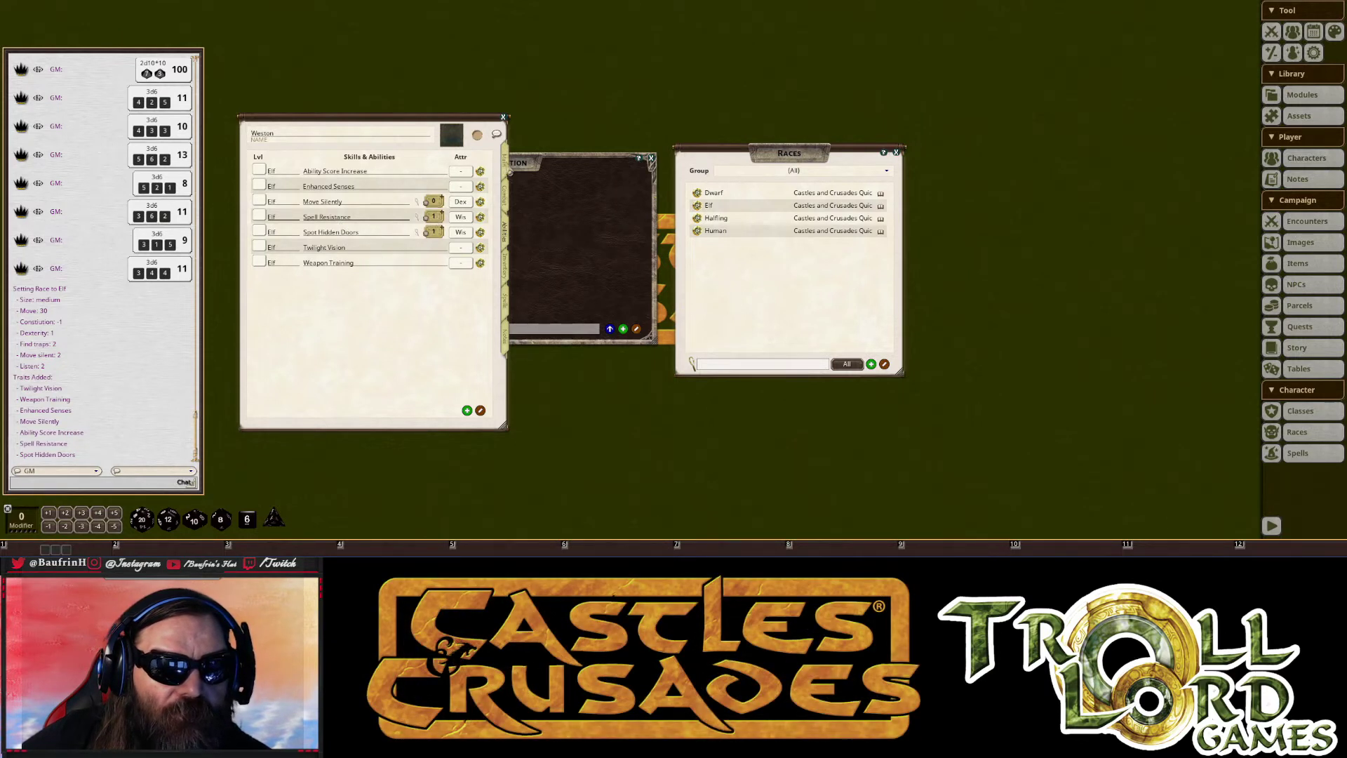
left_click(505, 163)
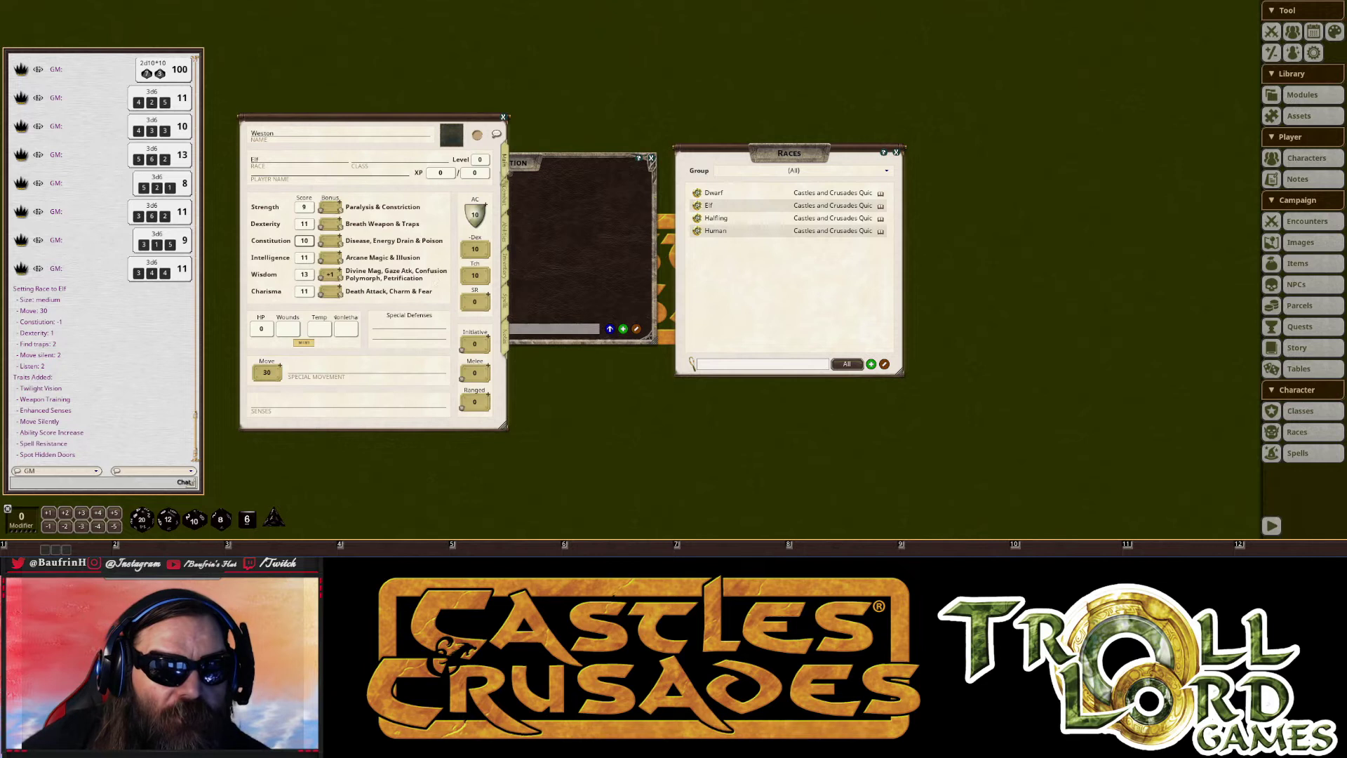
left_click(272, 276)
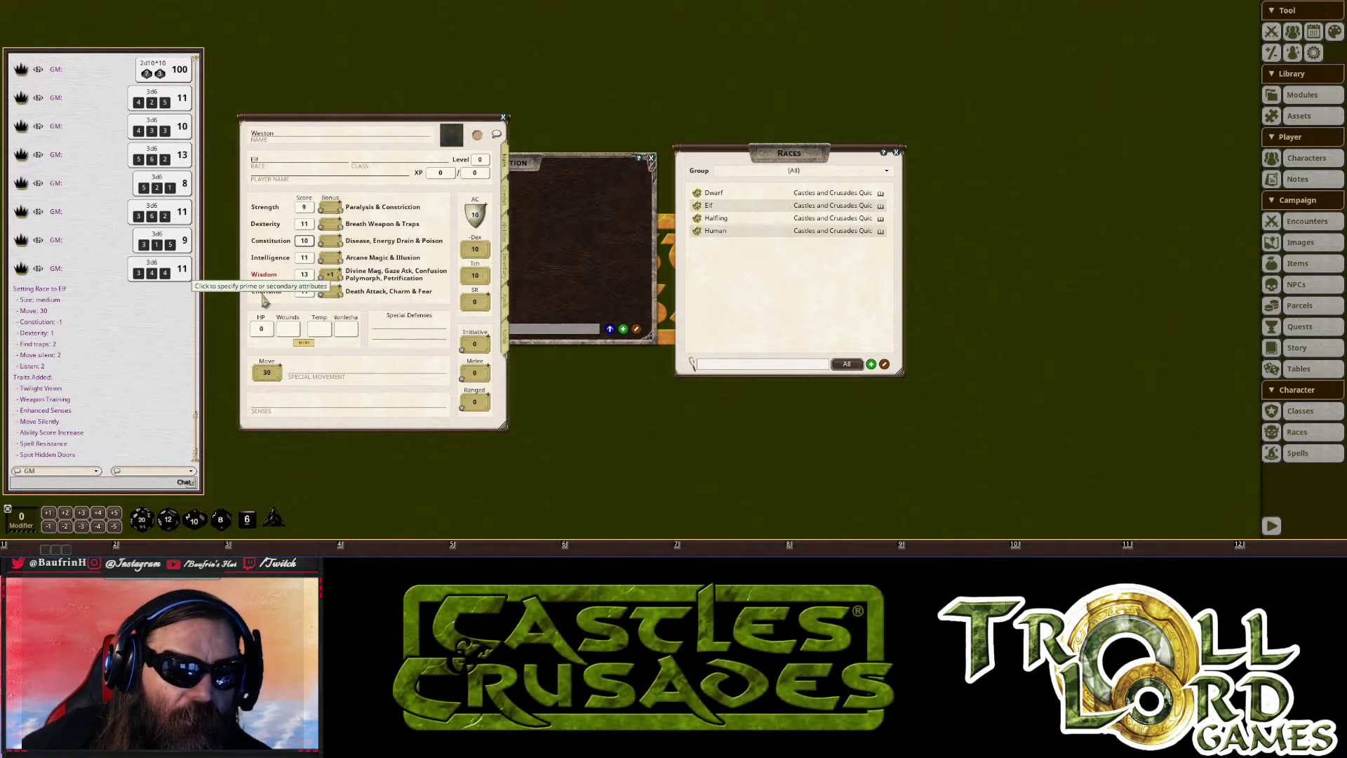
left_click(265, 293)
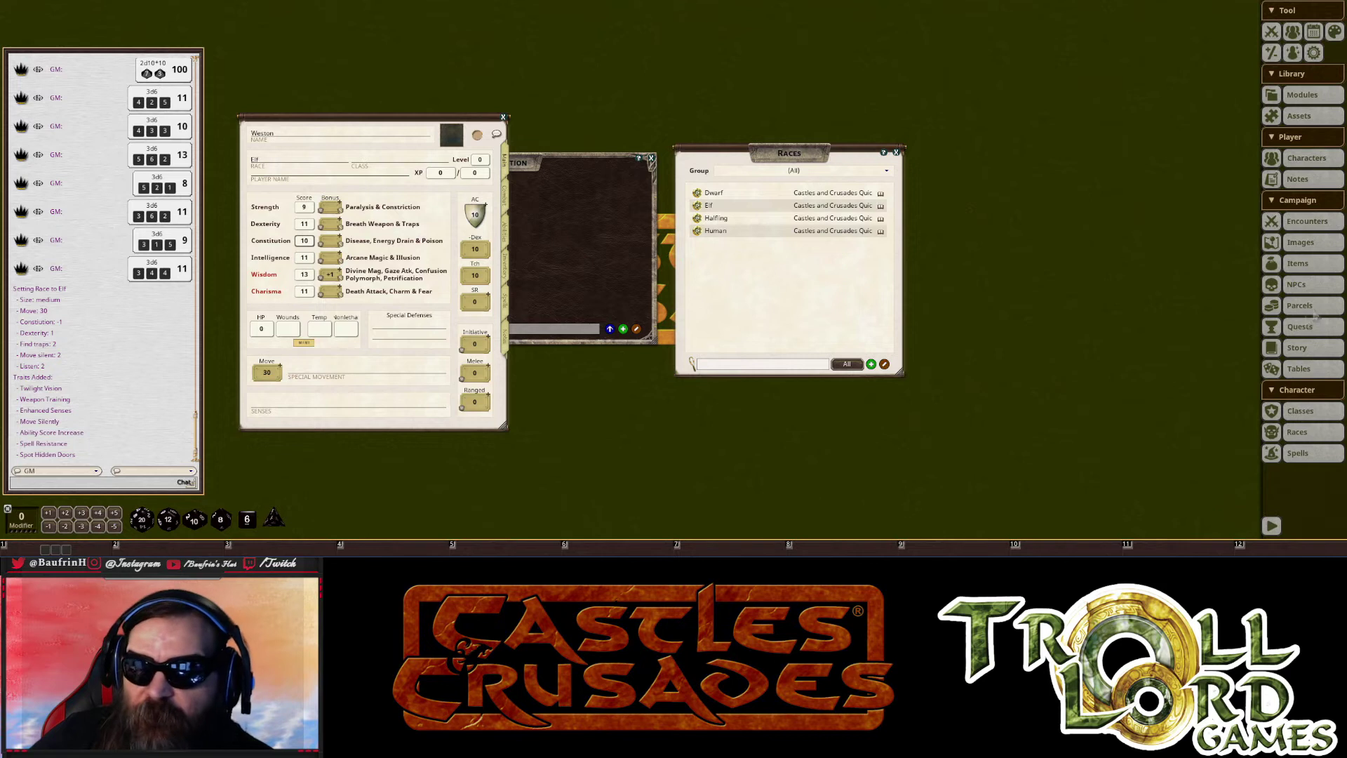
- Apply the Cleric class to the character and accept new level 1 in the Class Loader
left_click(1309, 414)
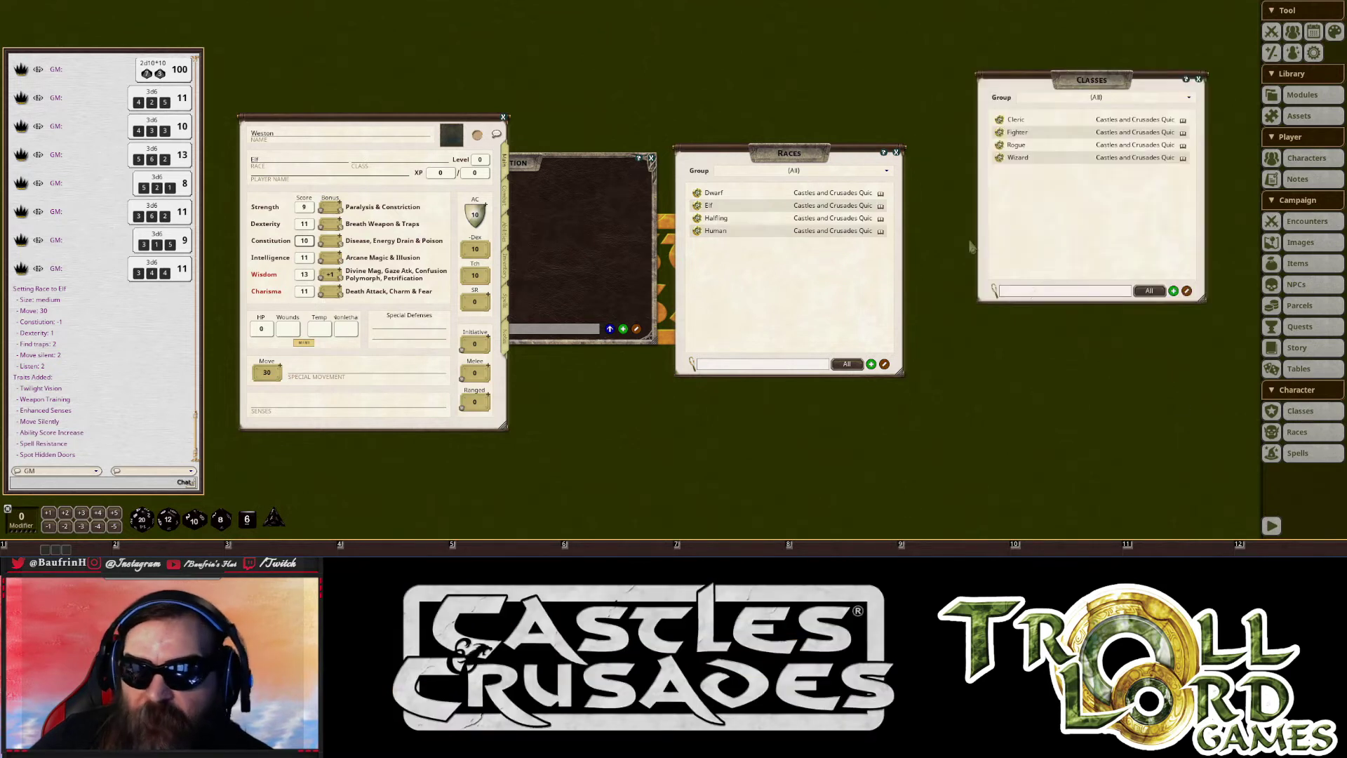
left_click_drag(999, 125, 426, 160)
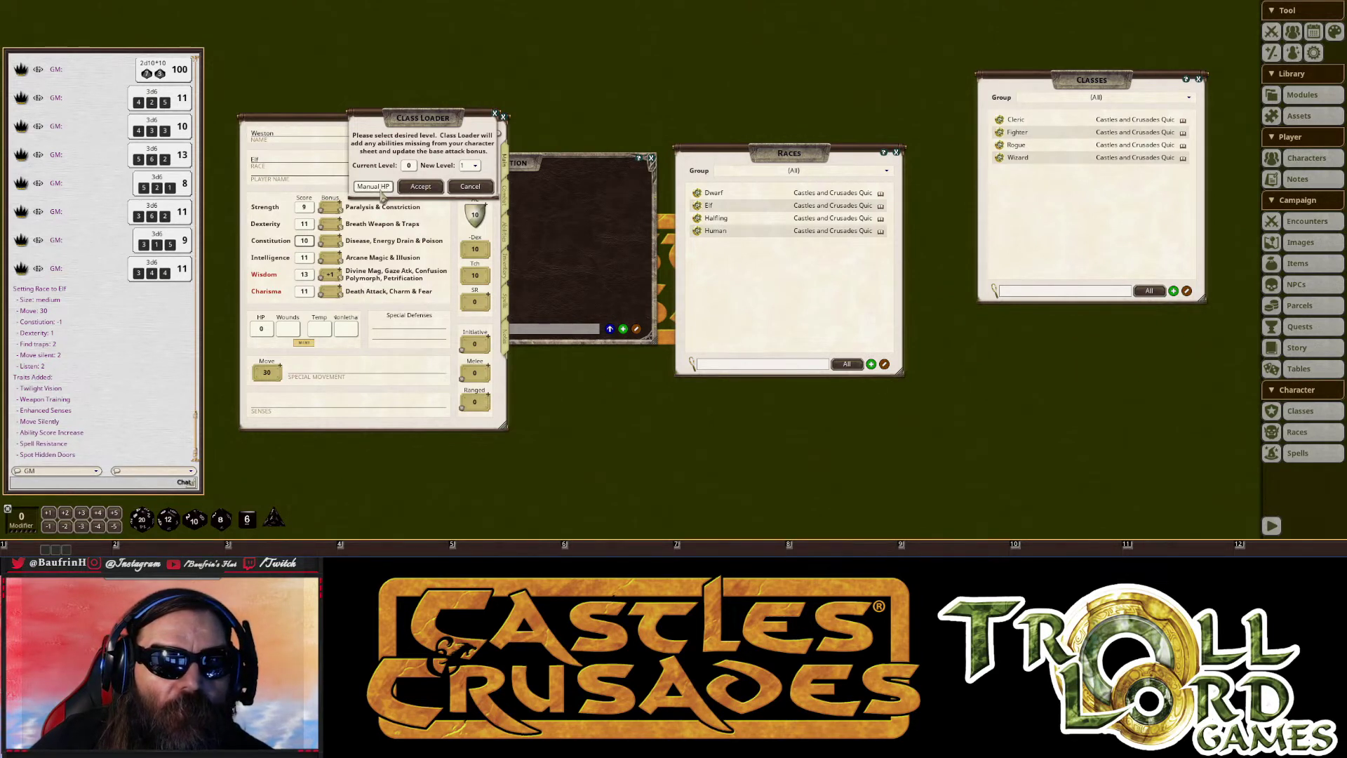
left_click(374, 187)
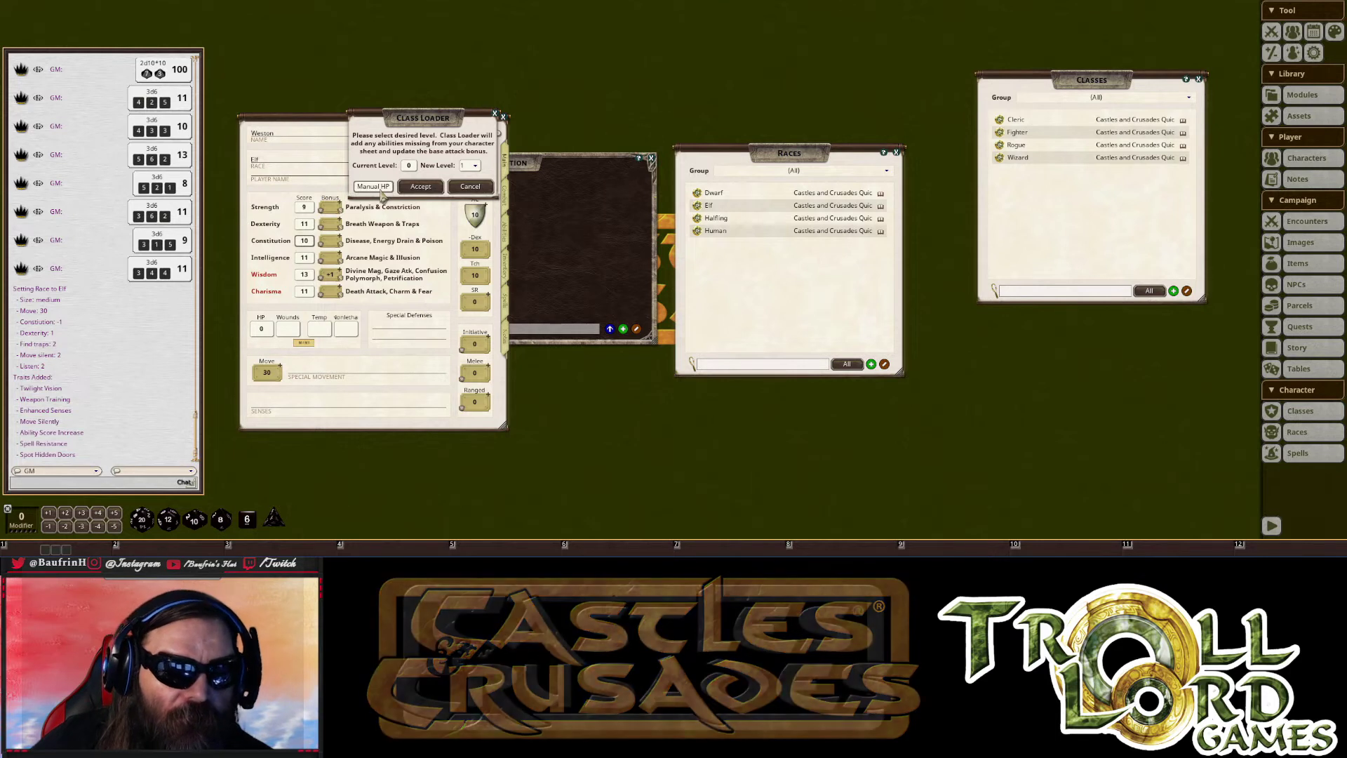
left_click(421, 186)
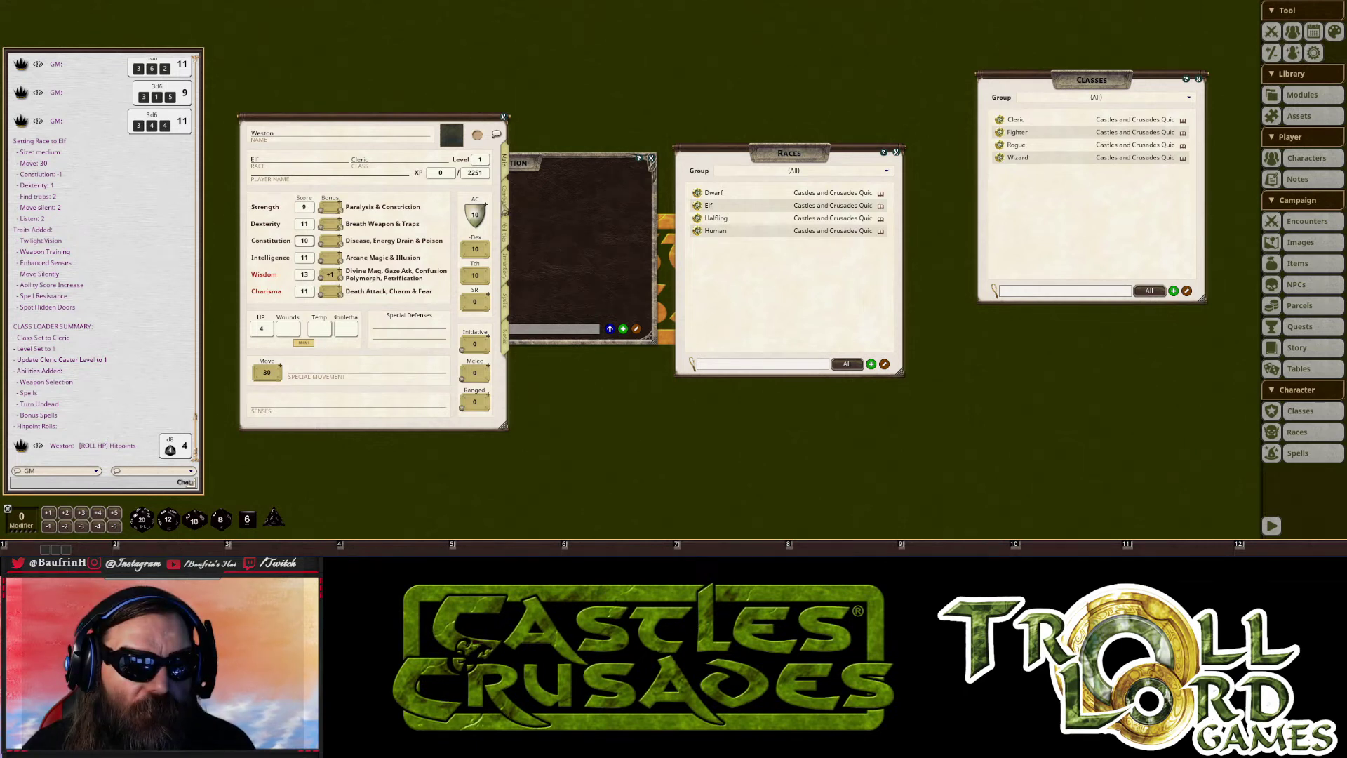
- Open the character's inventory and place the campaign's item list beside it
left_click(504, 265)
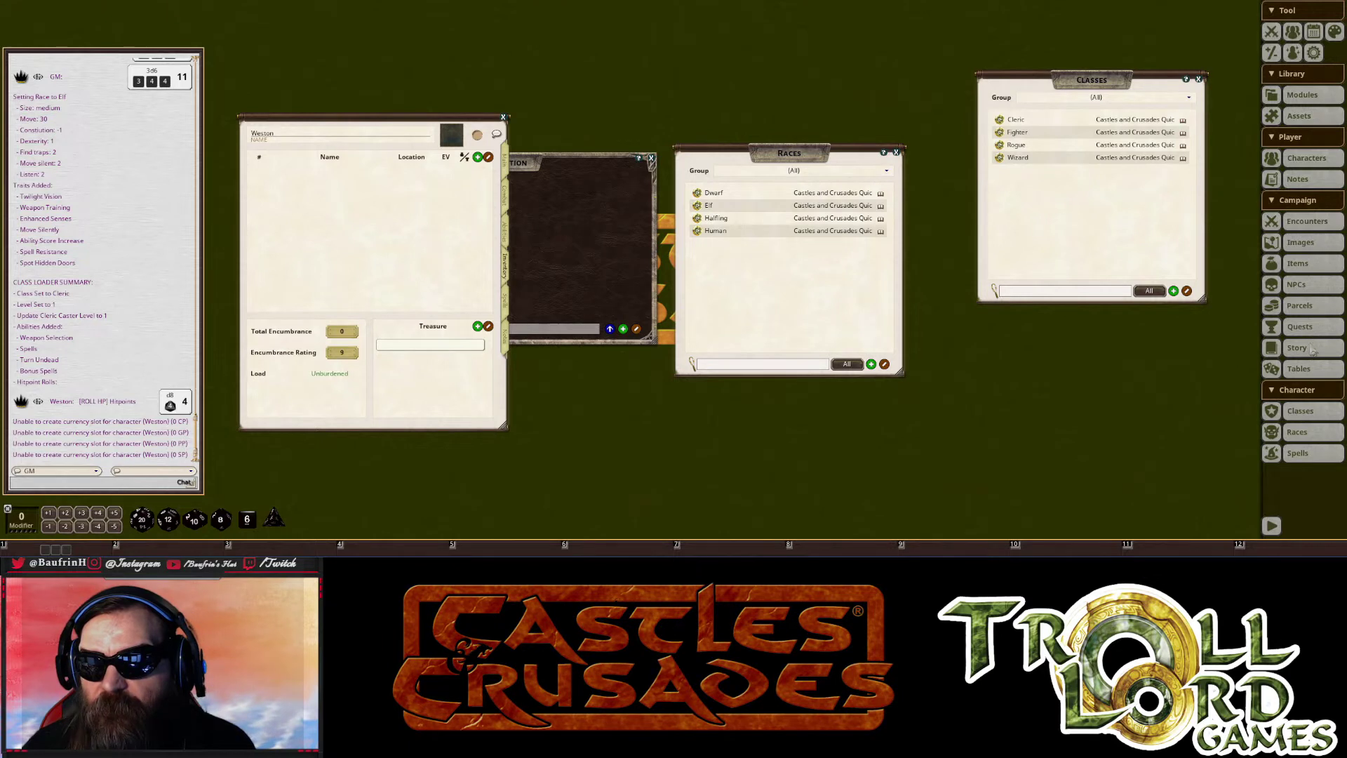
left_click(1297, 264)
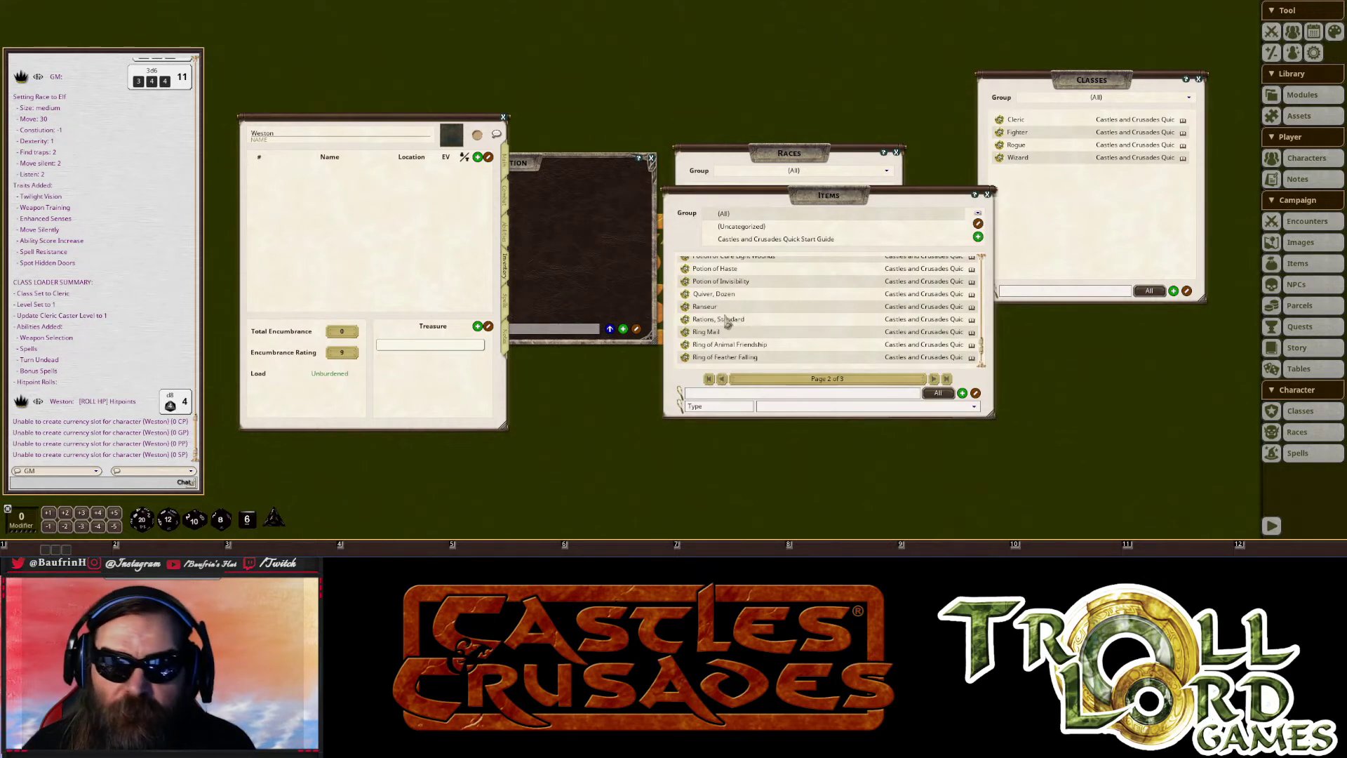
left_click_drag(746, 177, 661, 159)
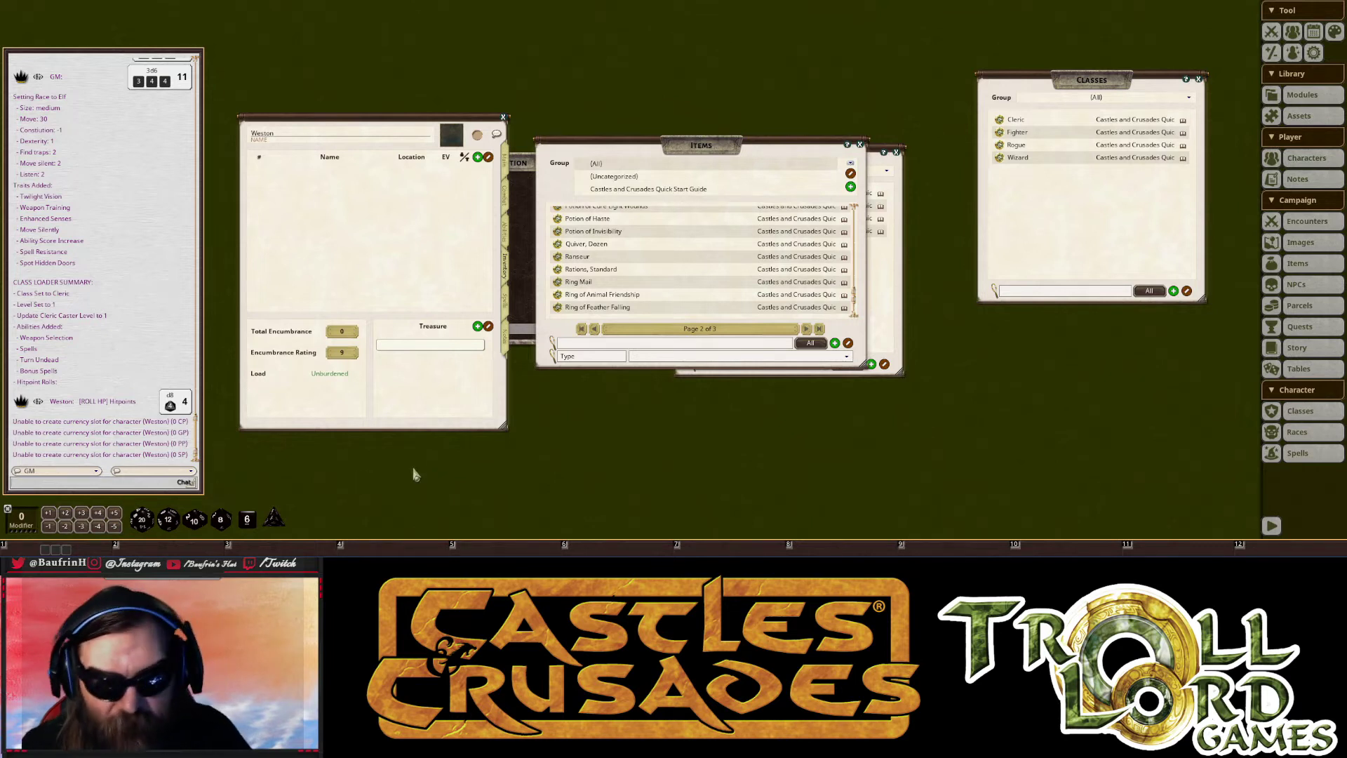
- Roll 2d10*10 in the chat, storing the command as a hotkey and rolling it again from there
type("/roll 2d10")
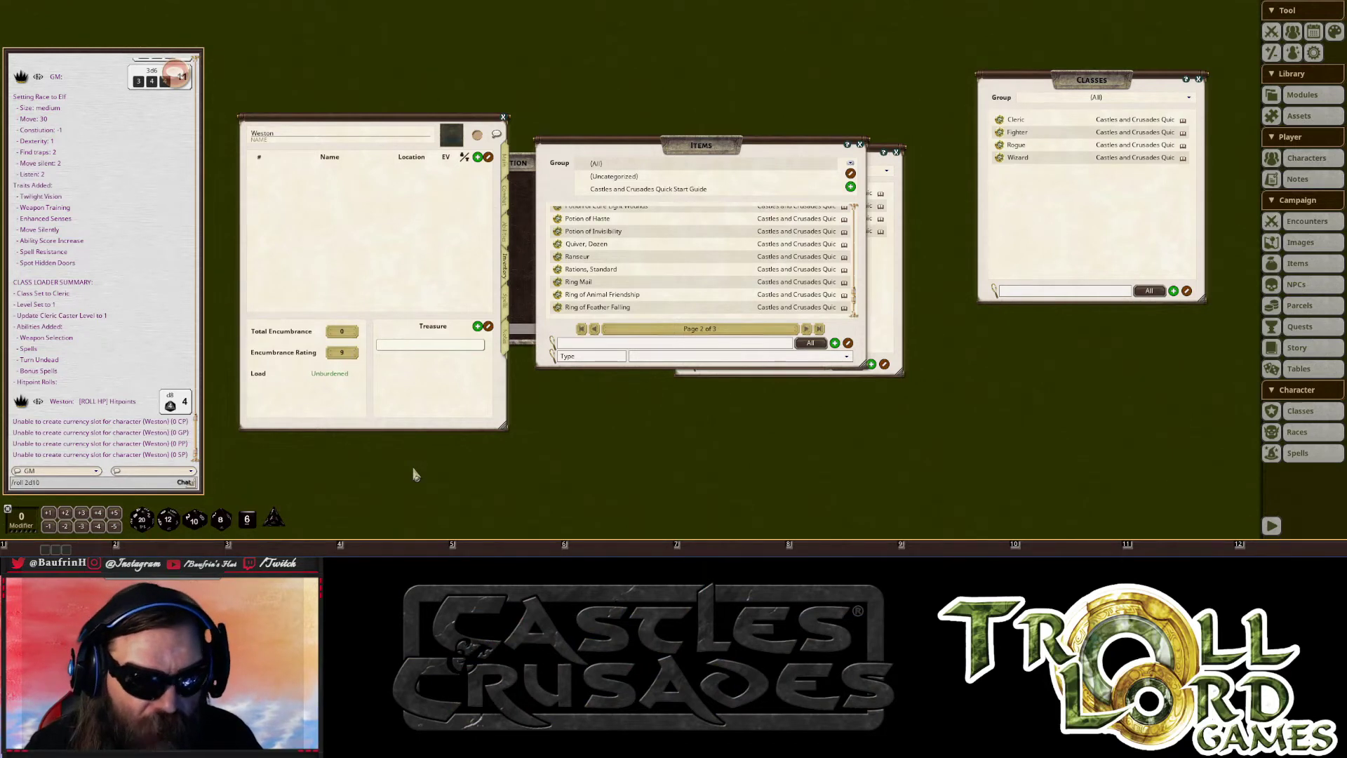
key("shift")
type("2d10*10")
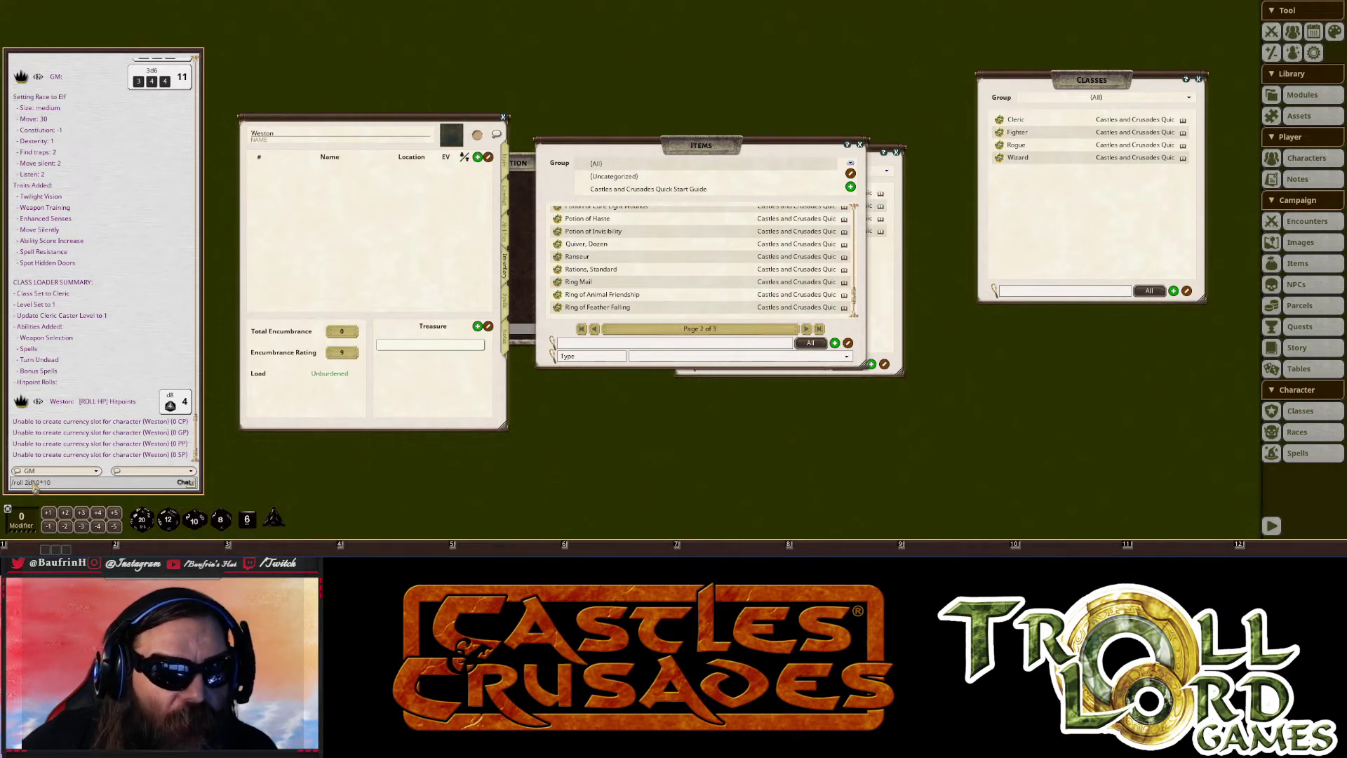
left_click_drag(32, 484, 174, 556)
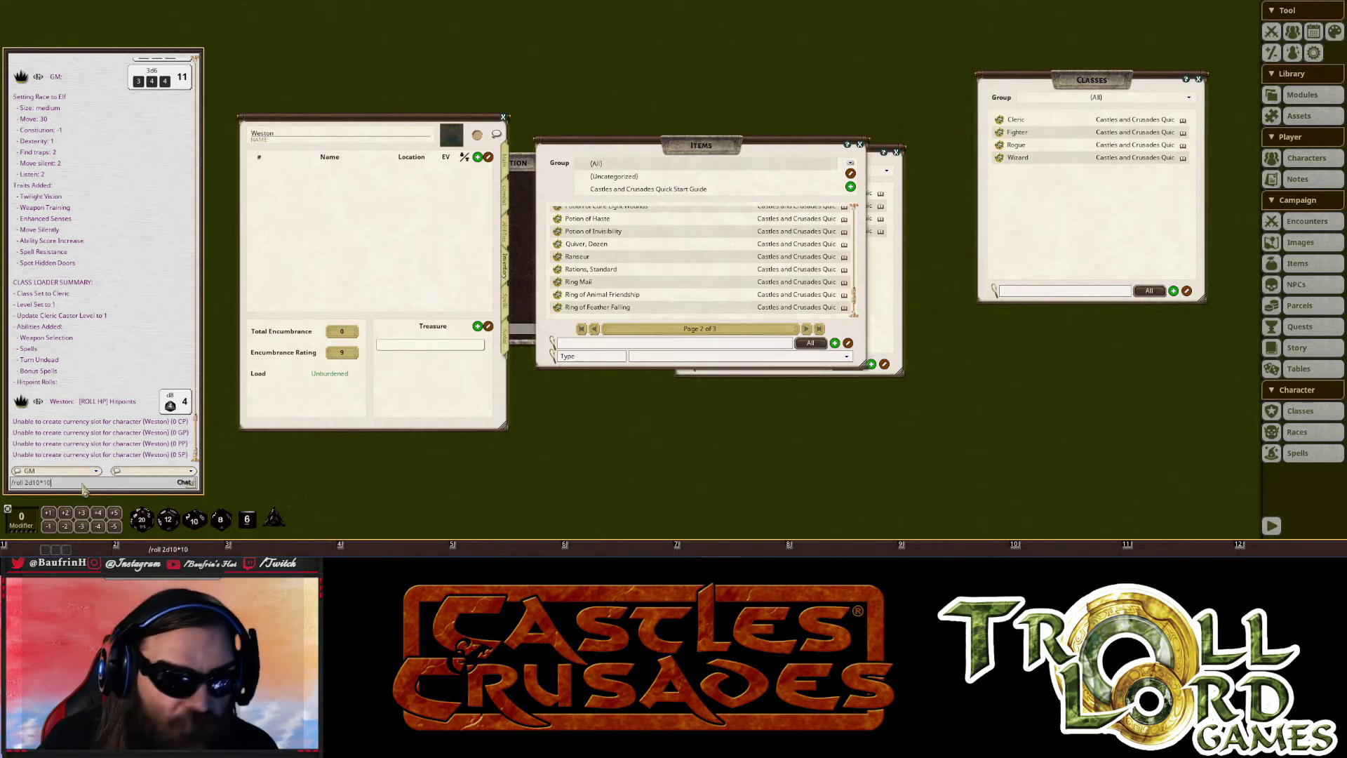
key("Return")
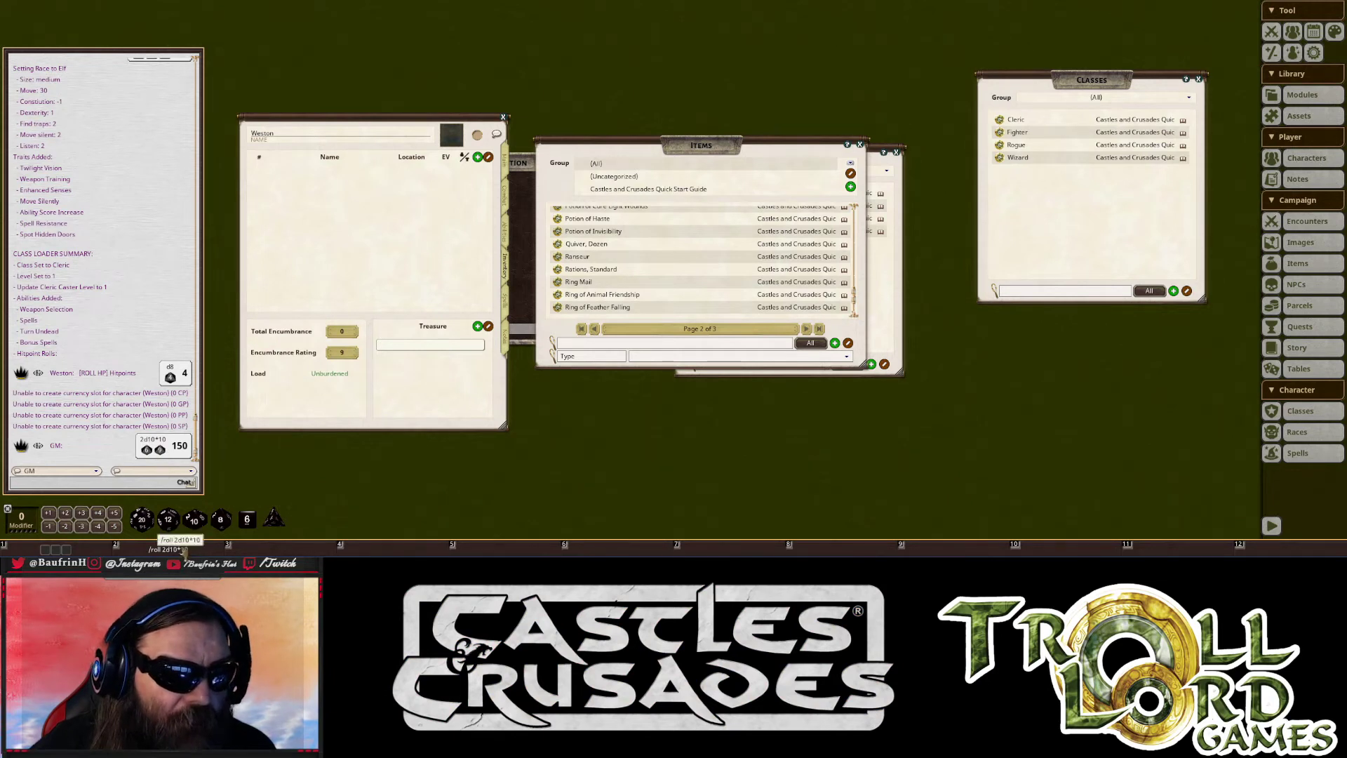
left_click(184, 548)
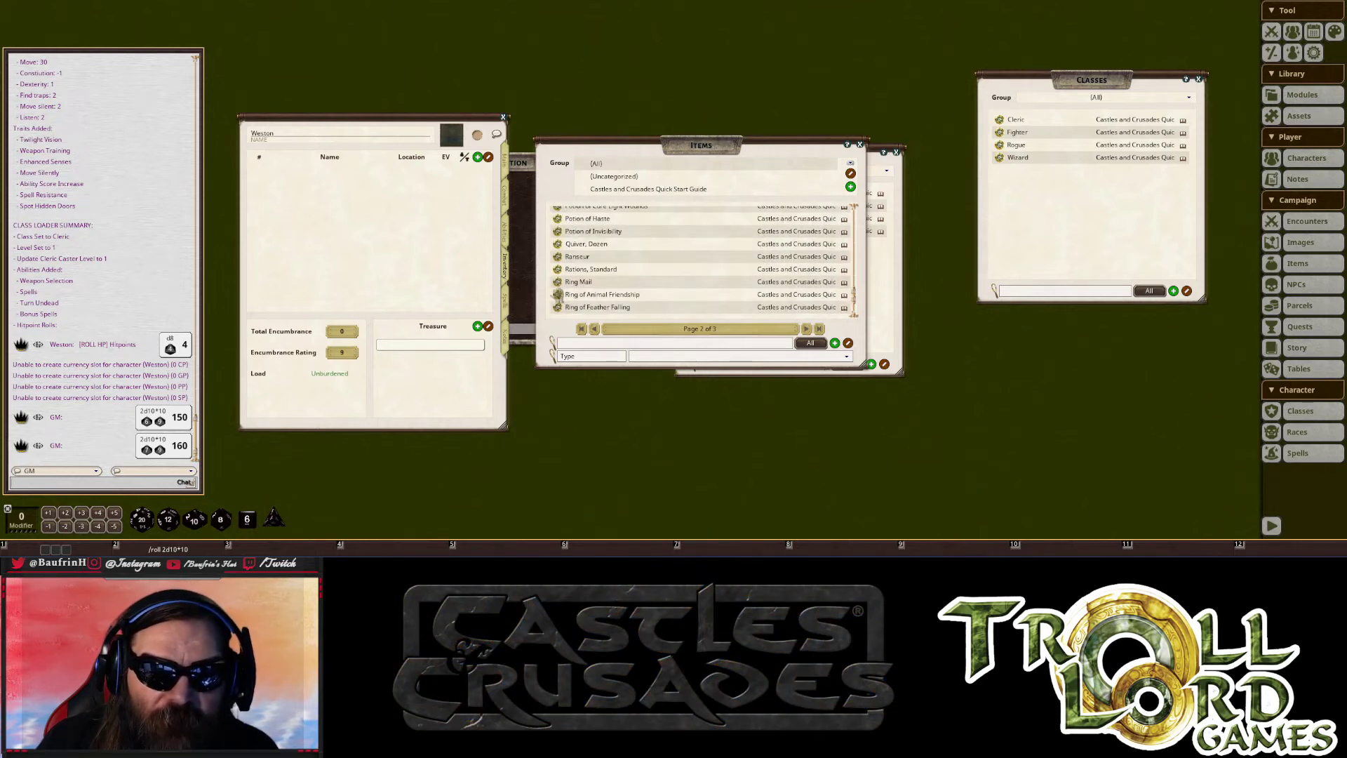
- Add Ring Mail and Mace, Light from the item list to the character's inventory
left_click_drag(558, 294, 295, 210)
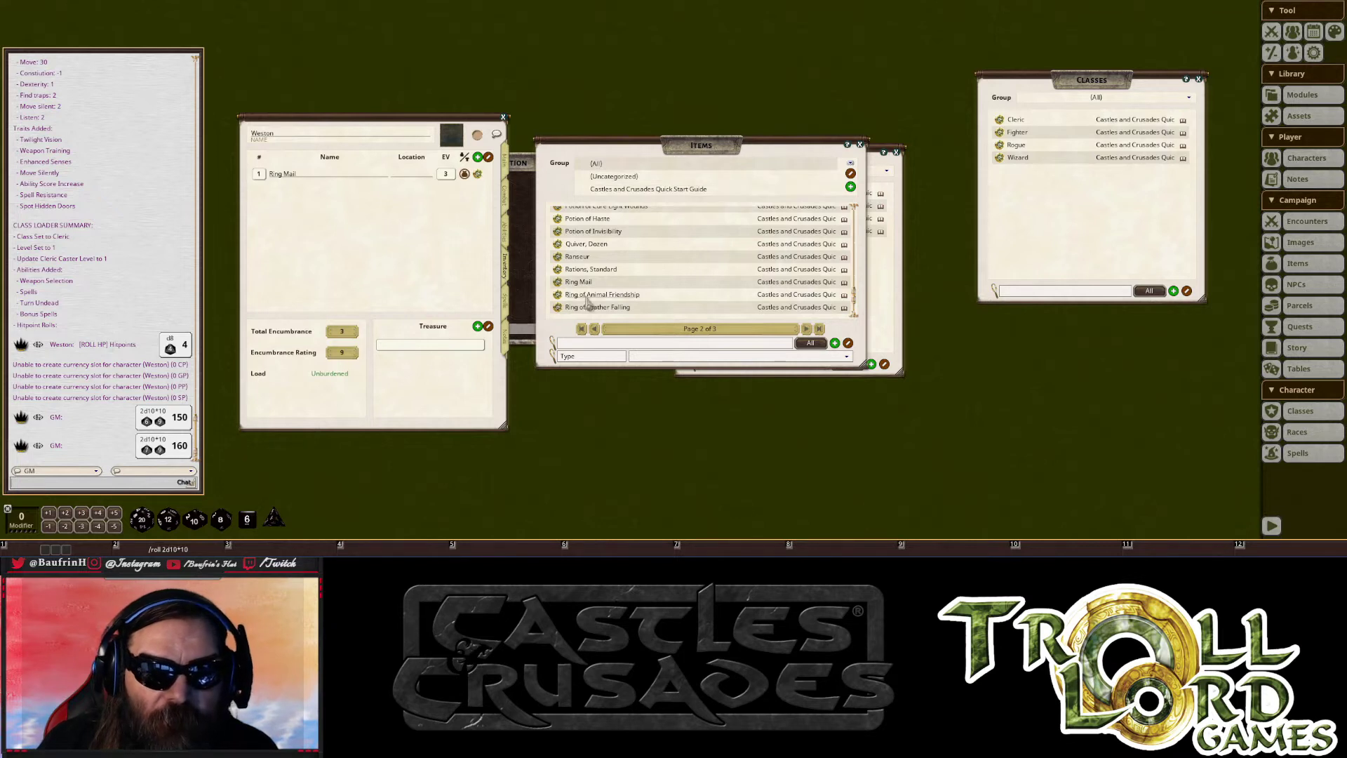
scroll(609, 262, "up", 2)
scroll(609, 262, "up", 2)
scroll(609, 262, "up", 1)
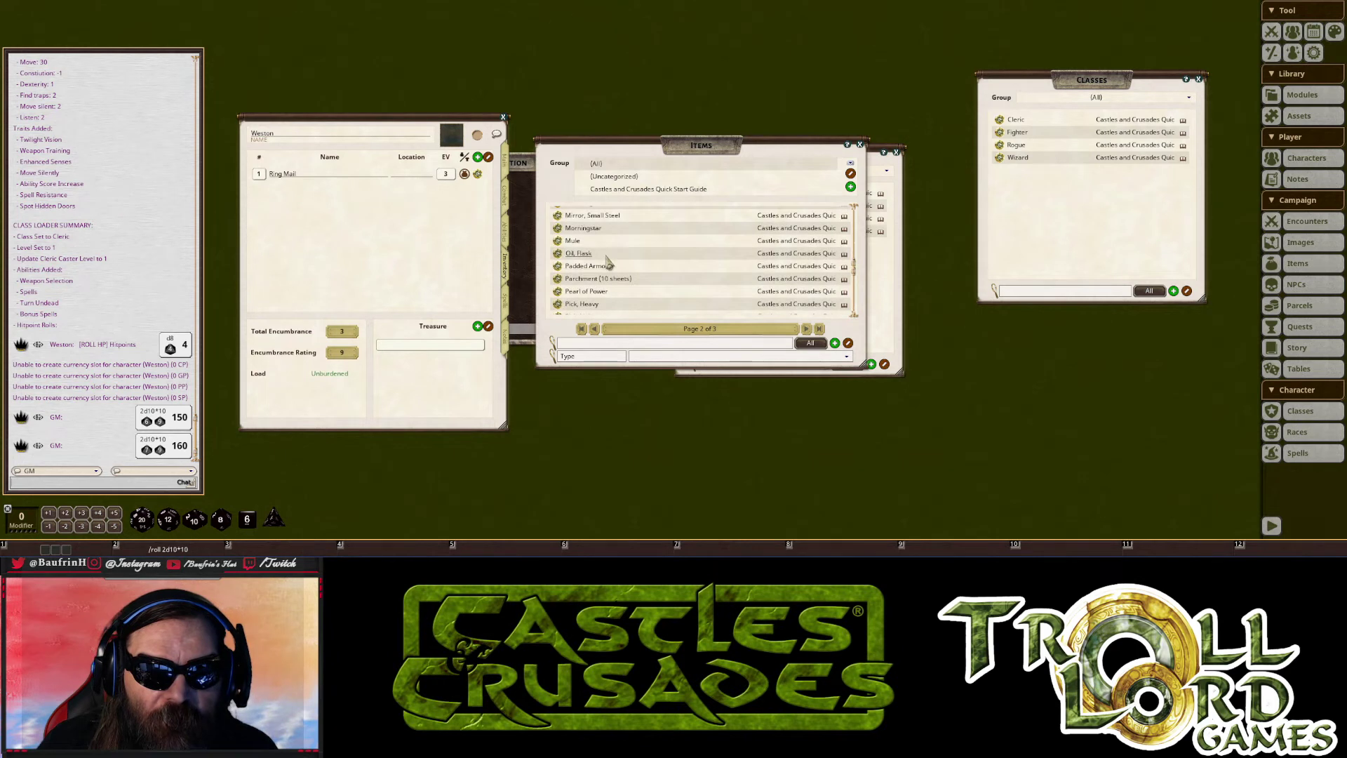
scroll(599, 261, "up", 2)
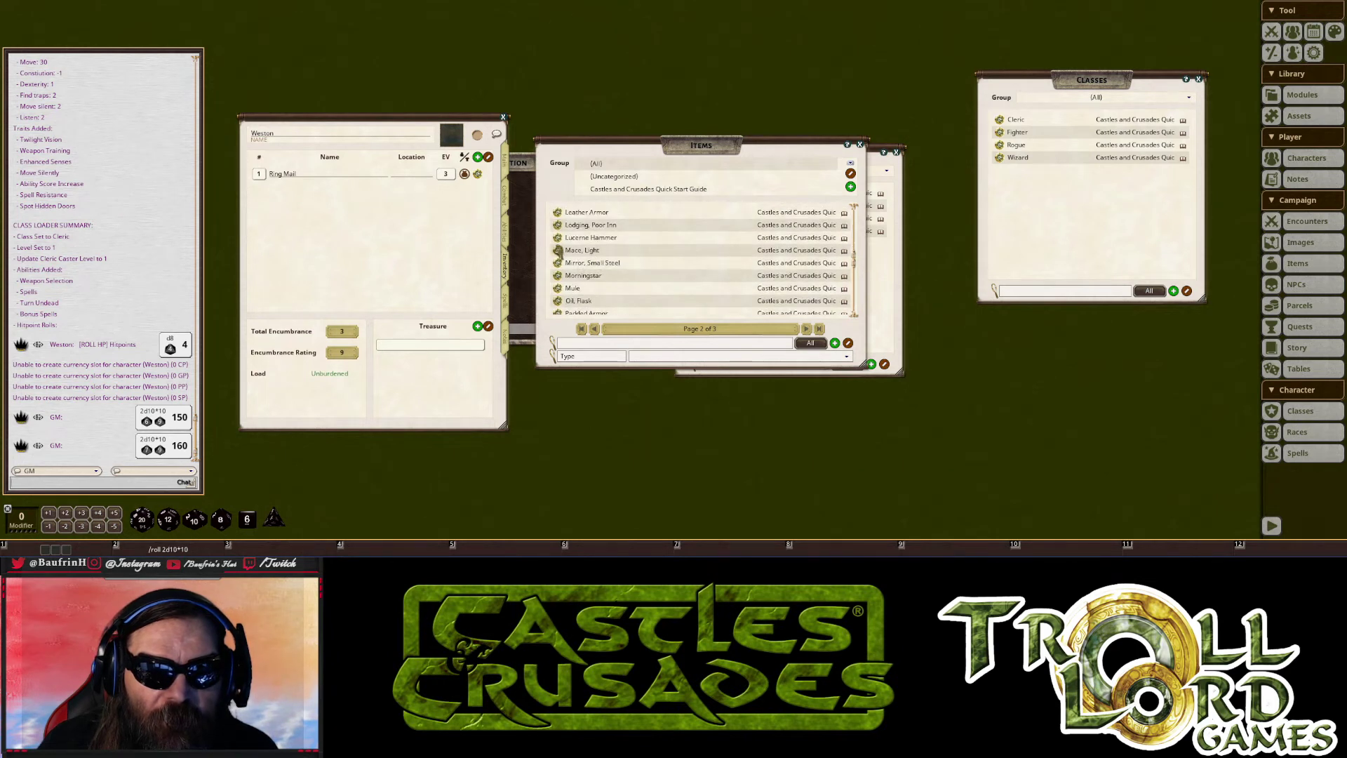
left_click_drag(557, 250, 351, 210)
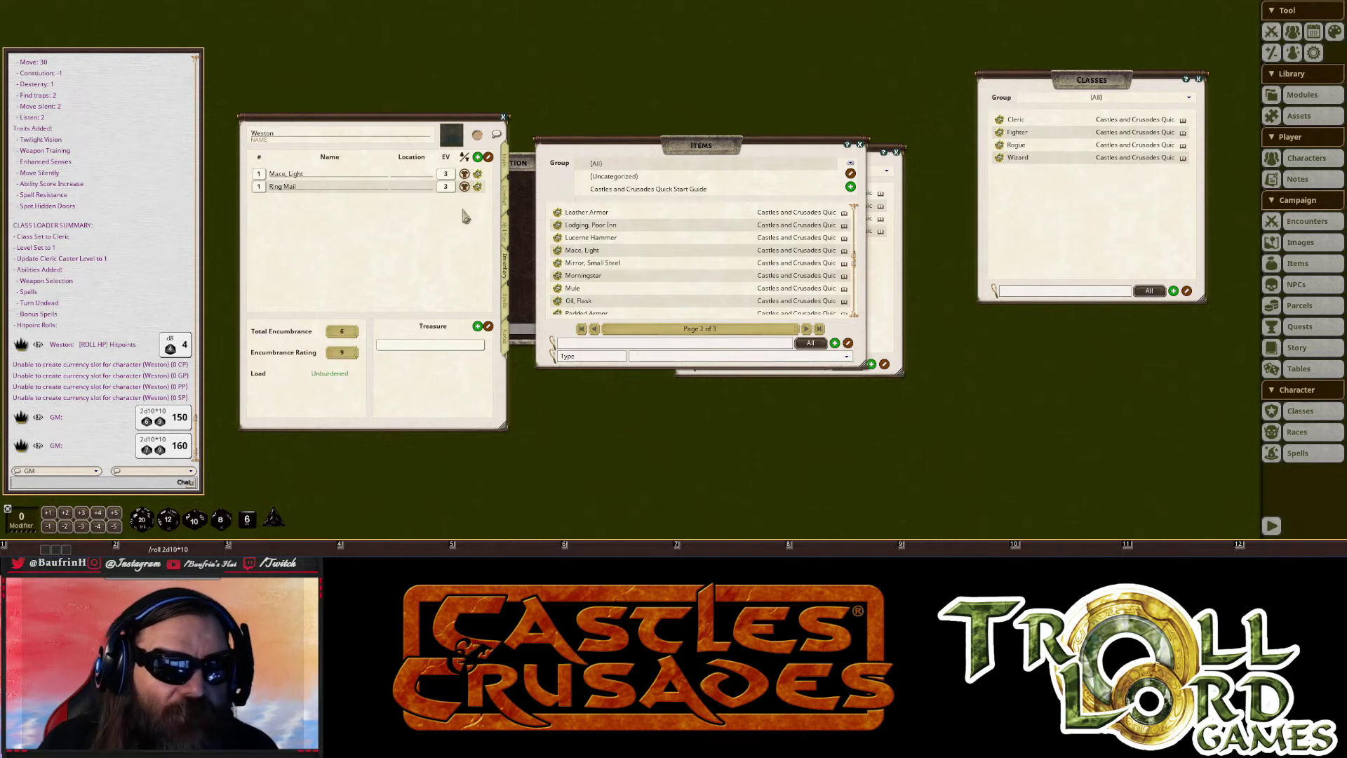
- Equip the Ring Mail in the inventory and check its armor bonus among the combat values
left_click(463, 185)
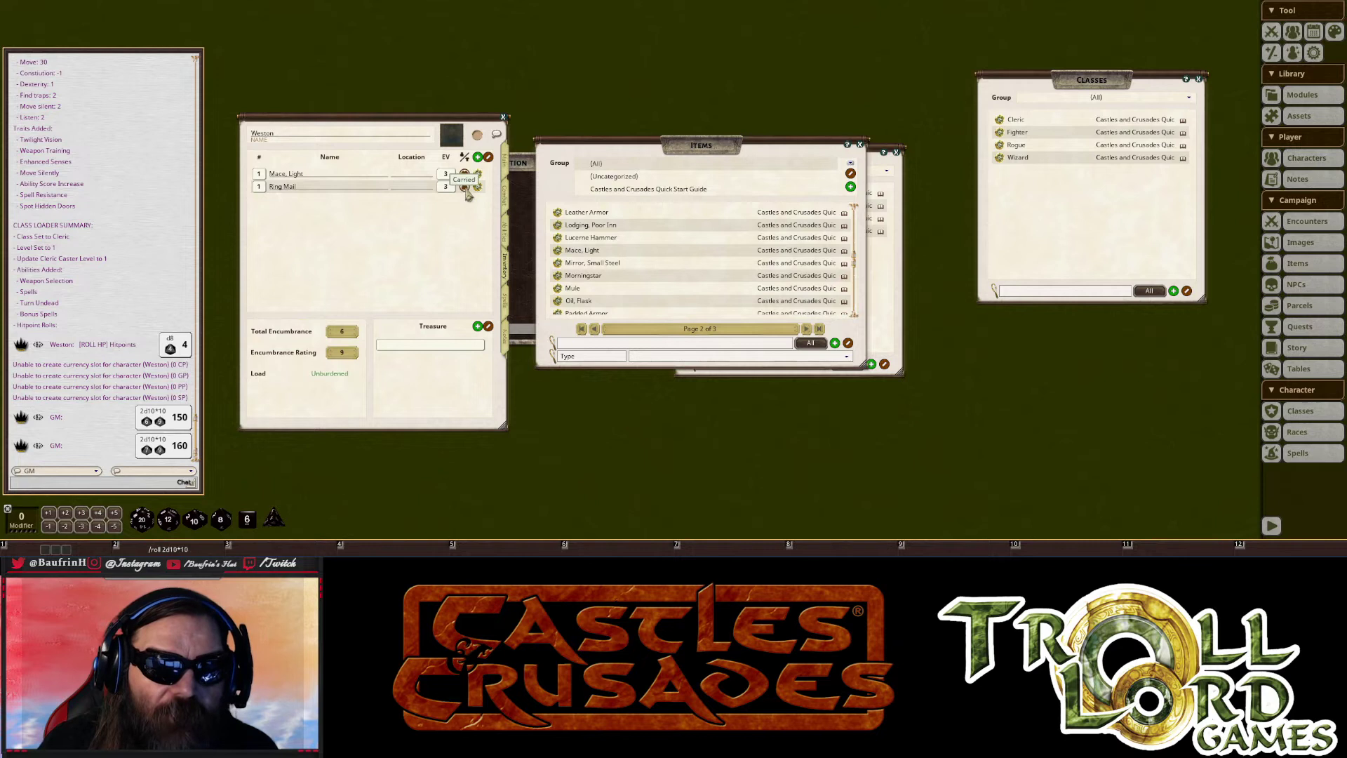
left_click(507, 206)
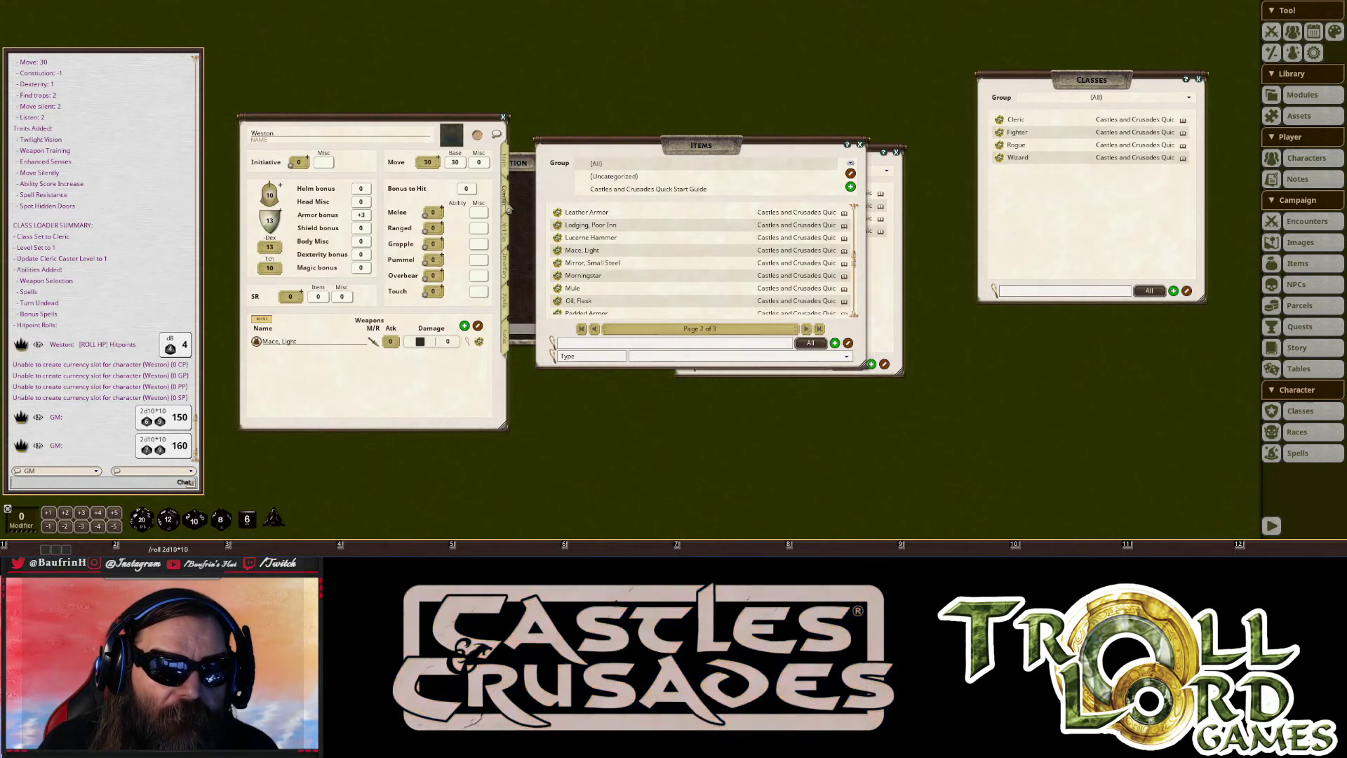
left_click(510, 264)
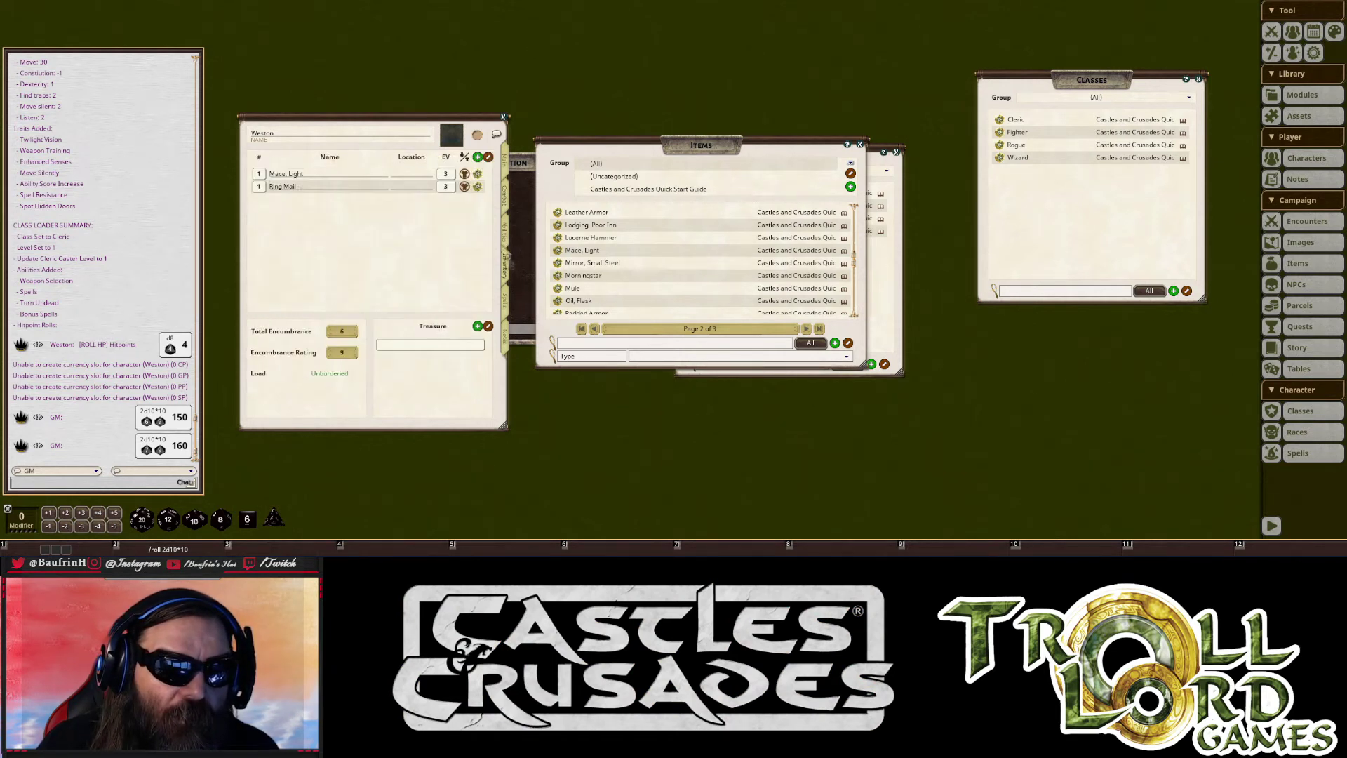
- Set the Ring Mail to carried instead of equipped, check the armor bonus in the combat values, and return to the inventory
left_click(464, 187)
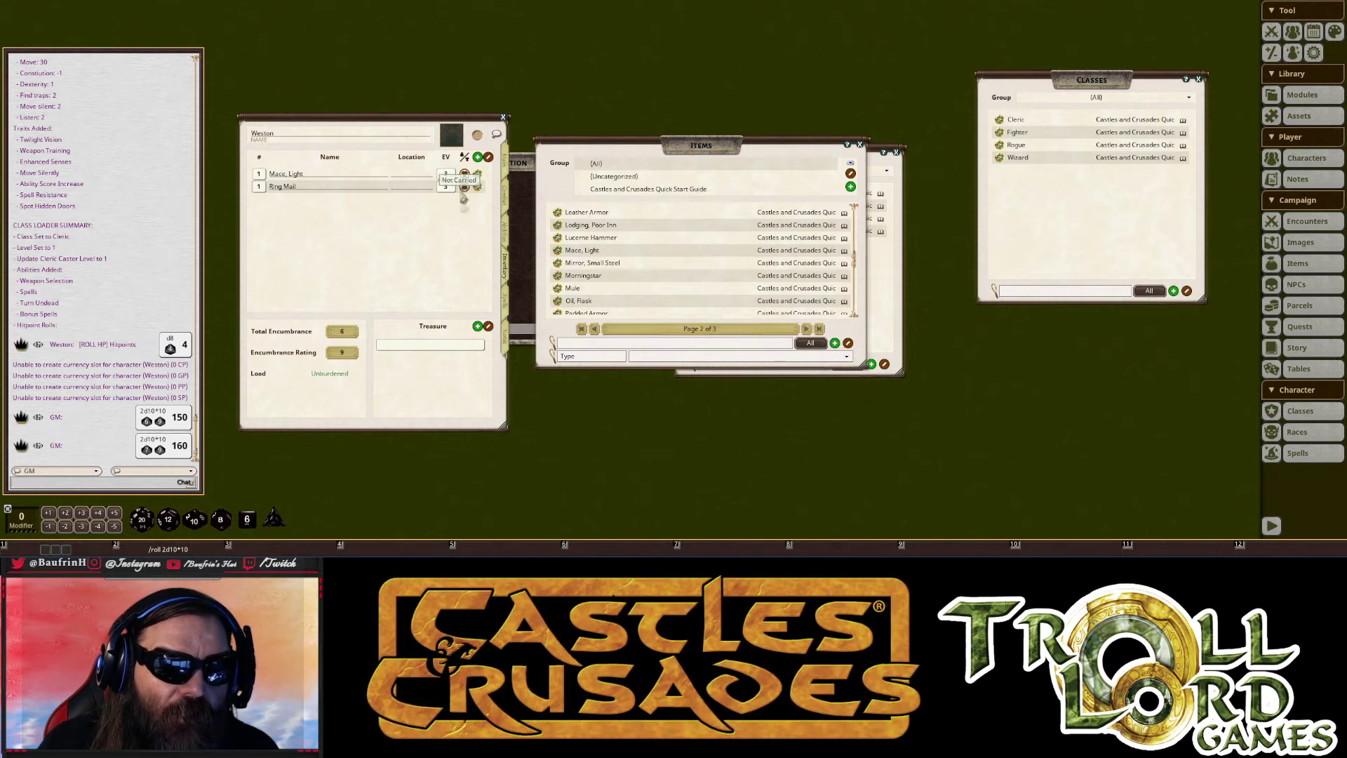
left_click(465, 186)
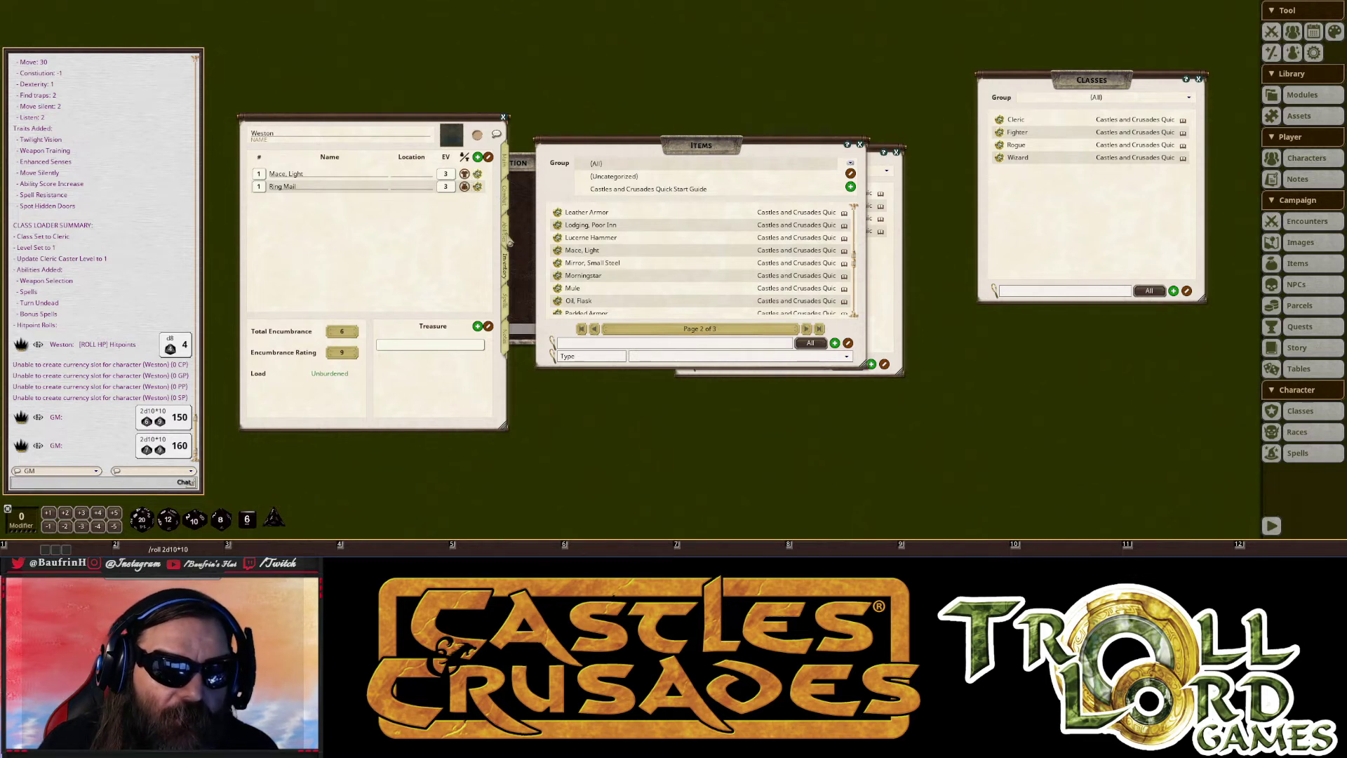
left_click(508, 210)
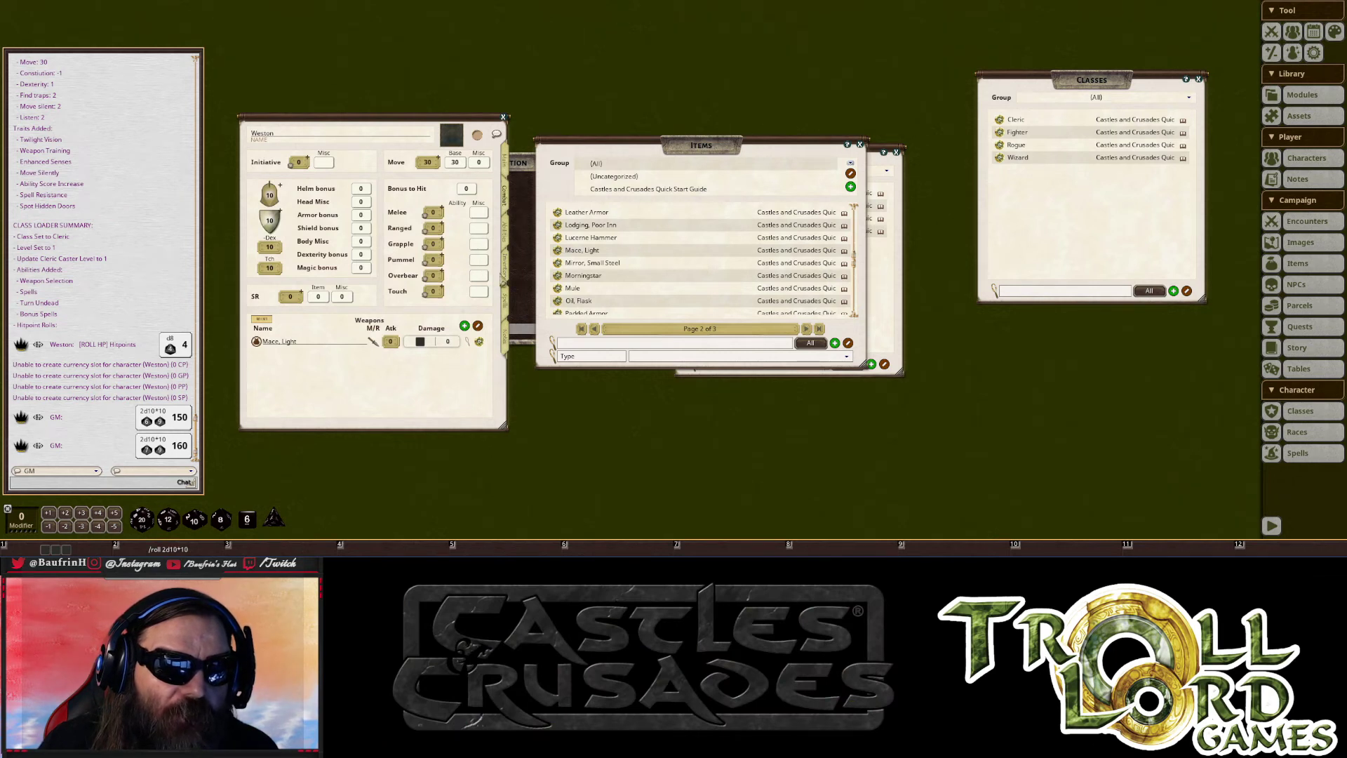
left_click(502, 276)
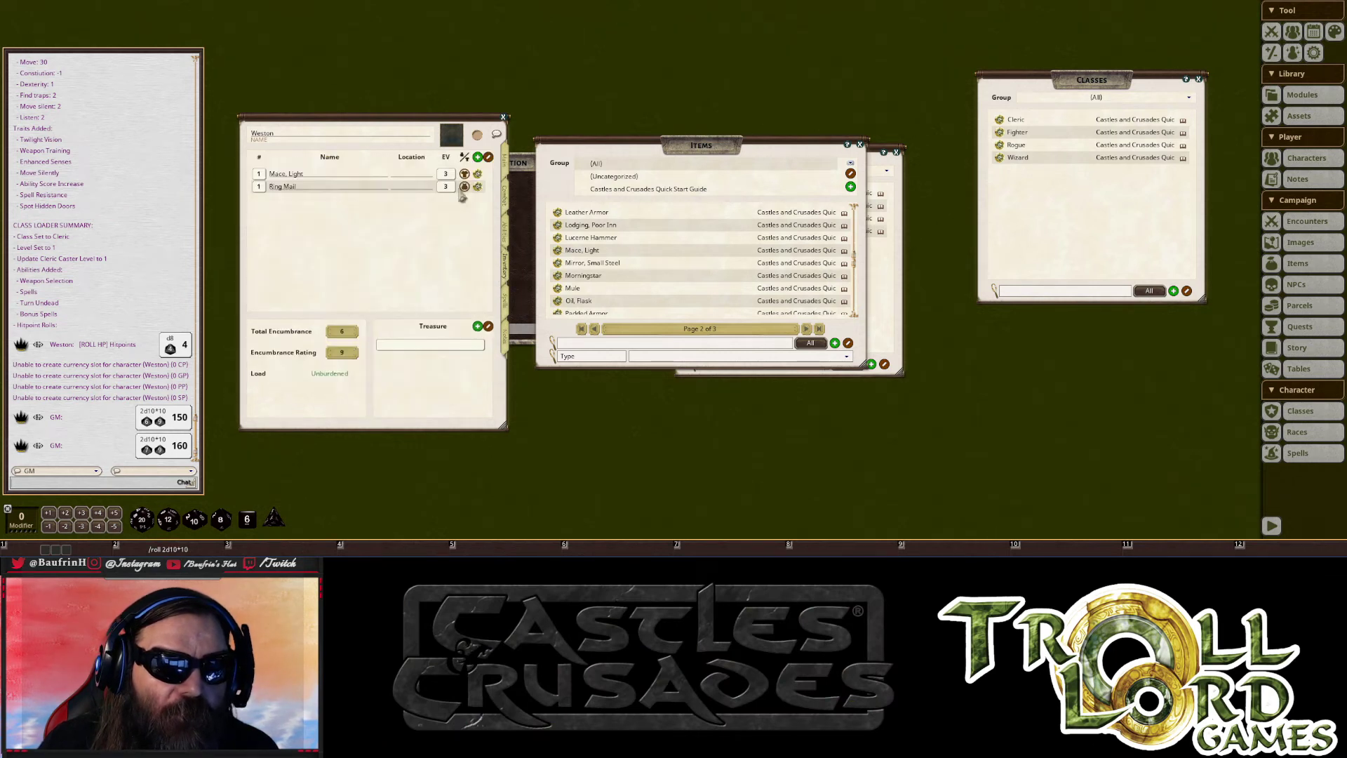
- Read the Bonus Spells entry among the character's abilities and place it beside the character's Cleric spell section
left_click(508, 234)
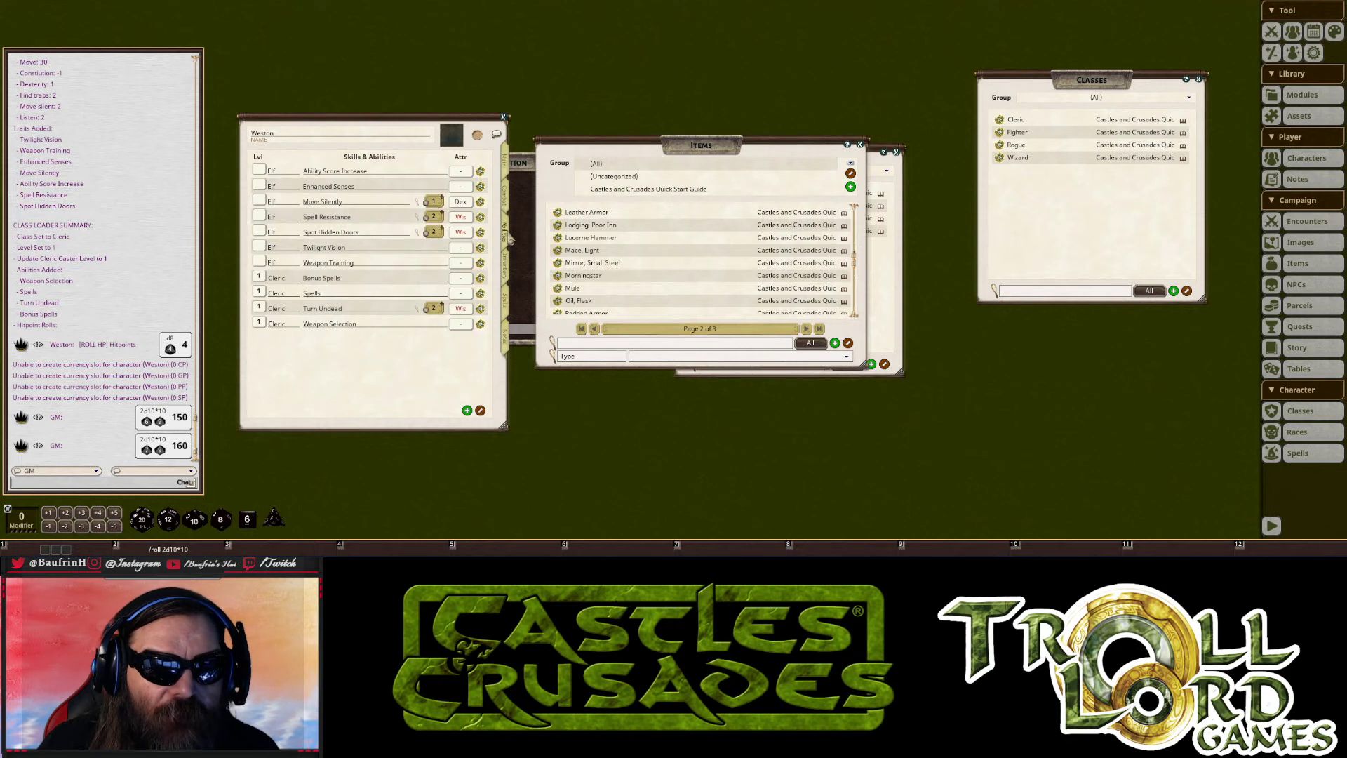
left_click(511, 244)
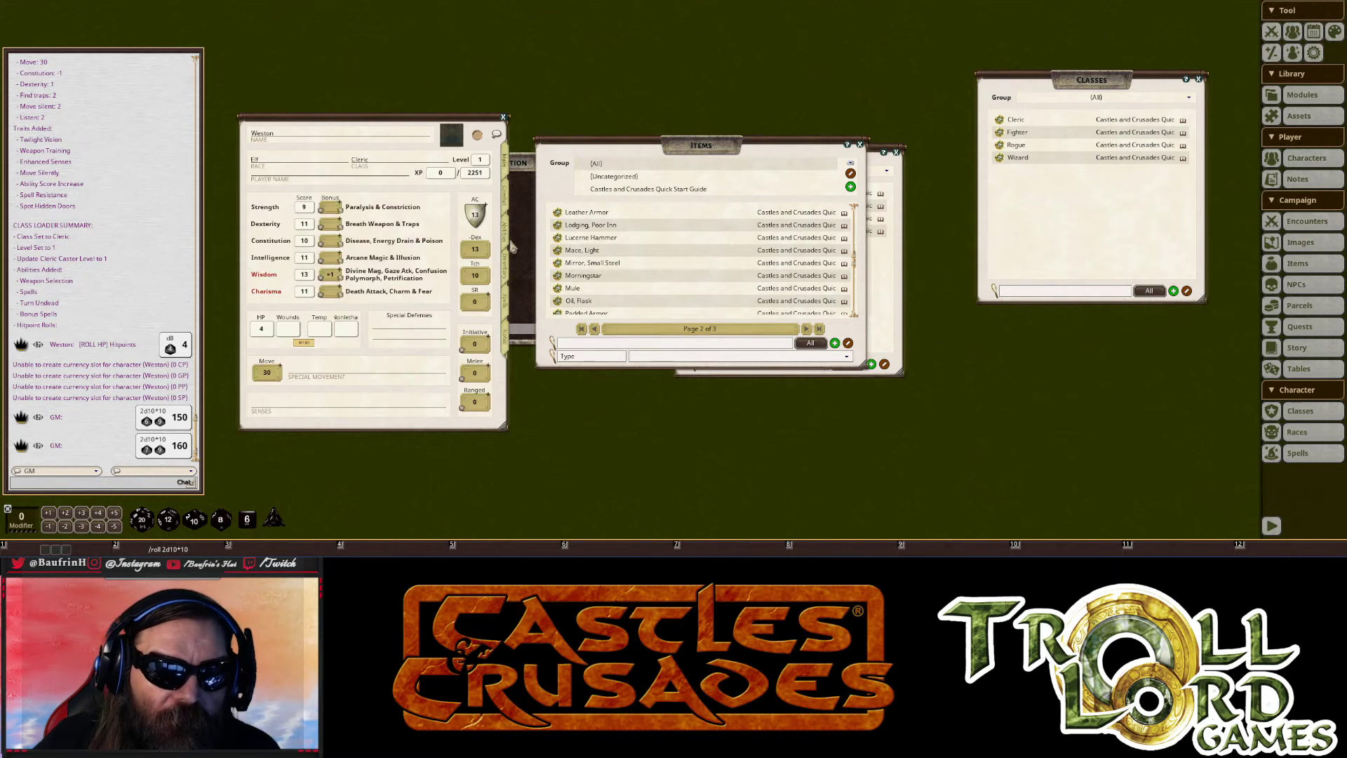
left_click(510, 242)
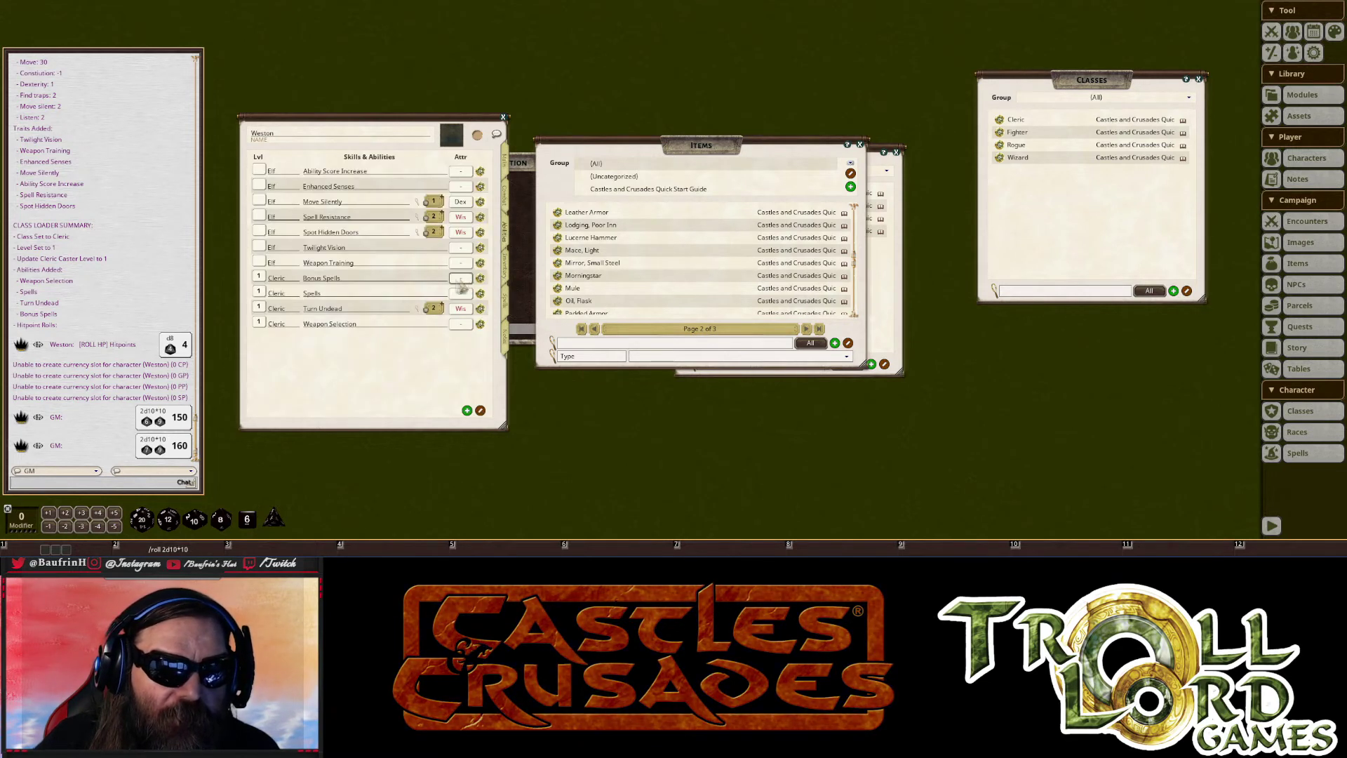
left_click(479, 278)
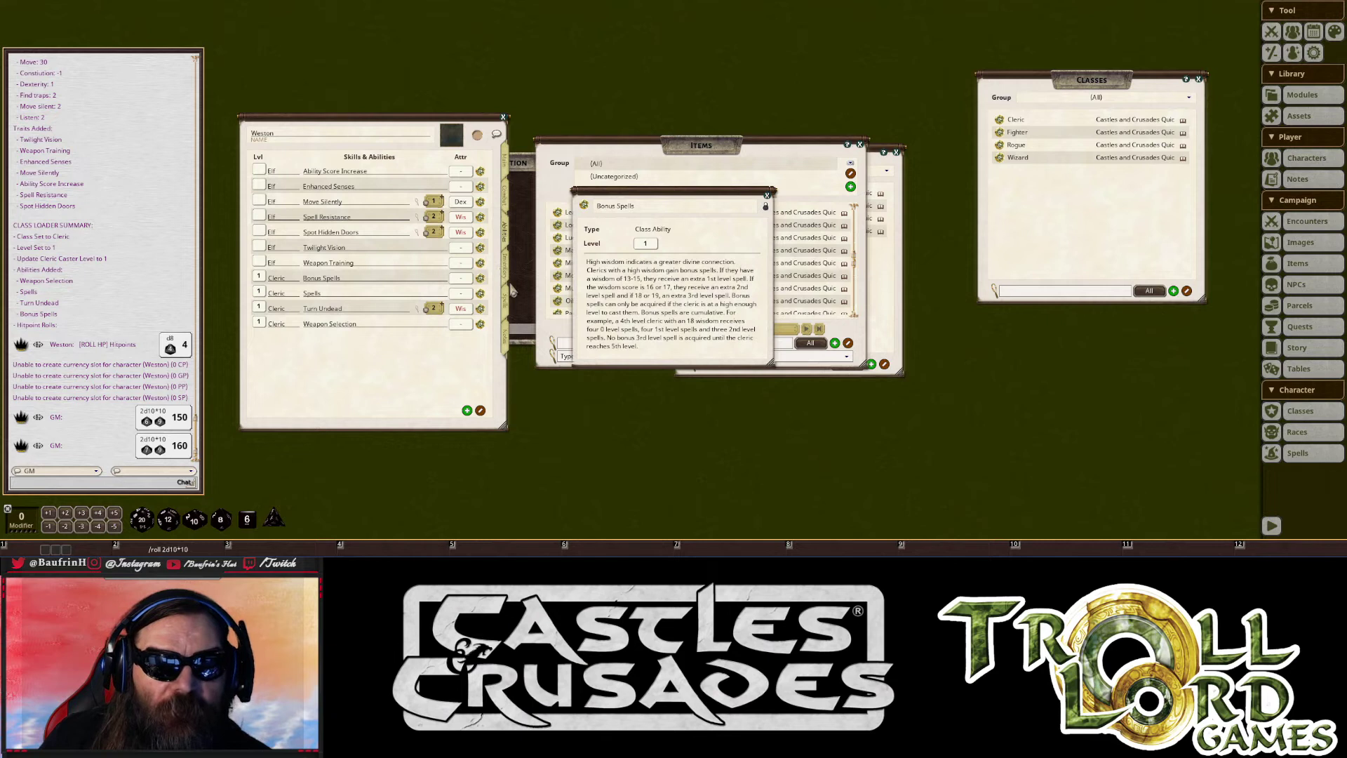
left_click(505, 297)
left_click_drag(636, 198, 945, 232)
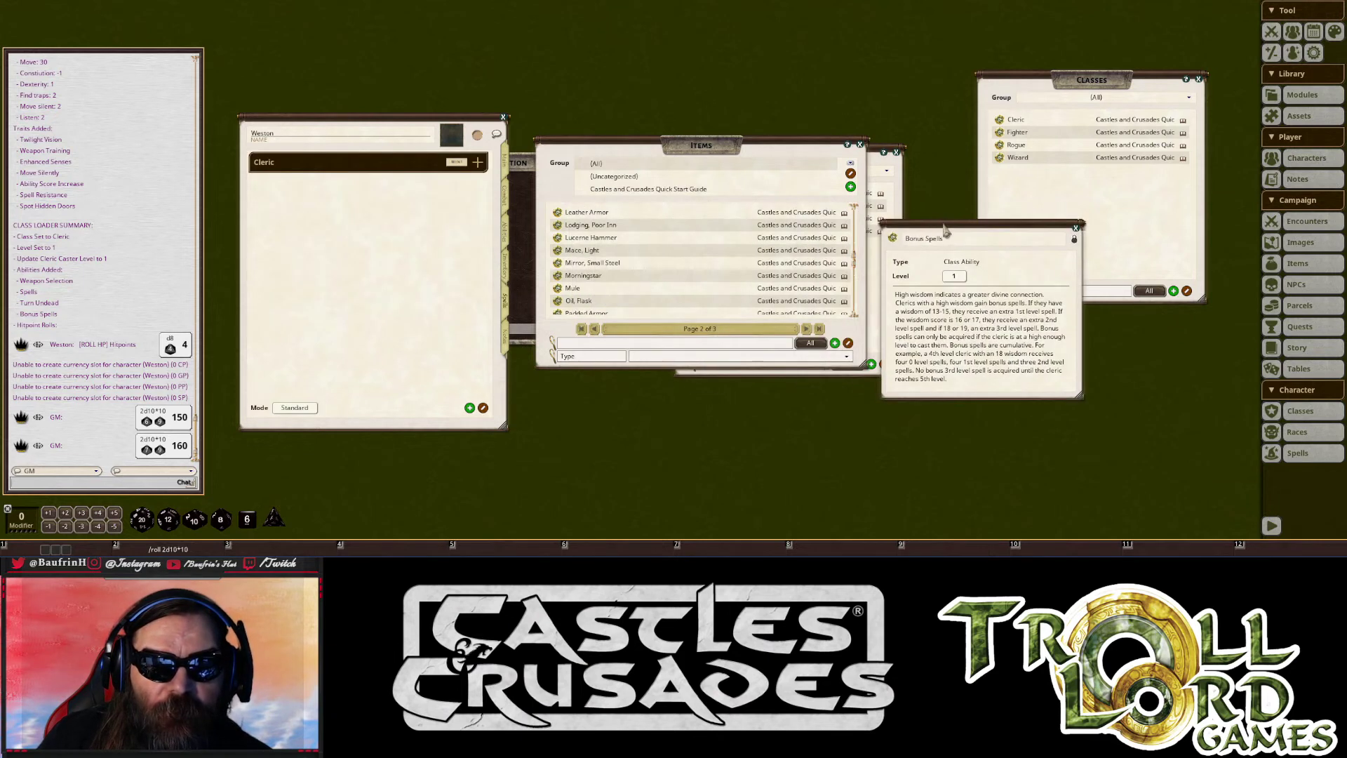
- Close the item list and consult the Cleric Spells Per Day table in the Cleric class record
left_click(859, 145)
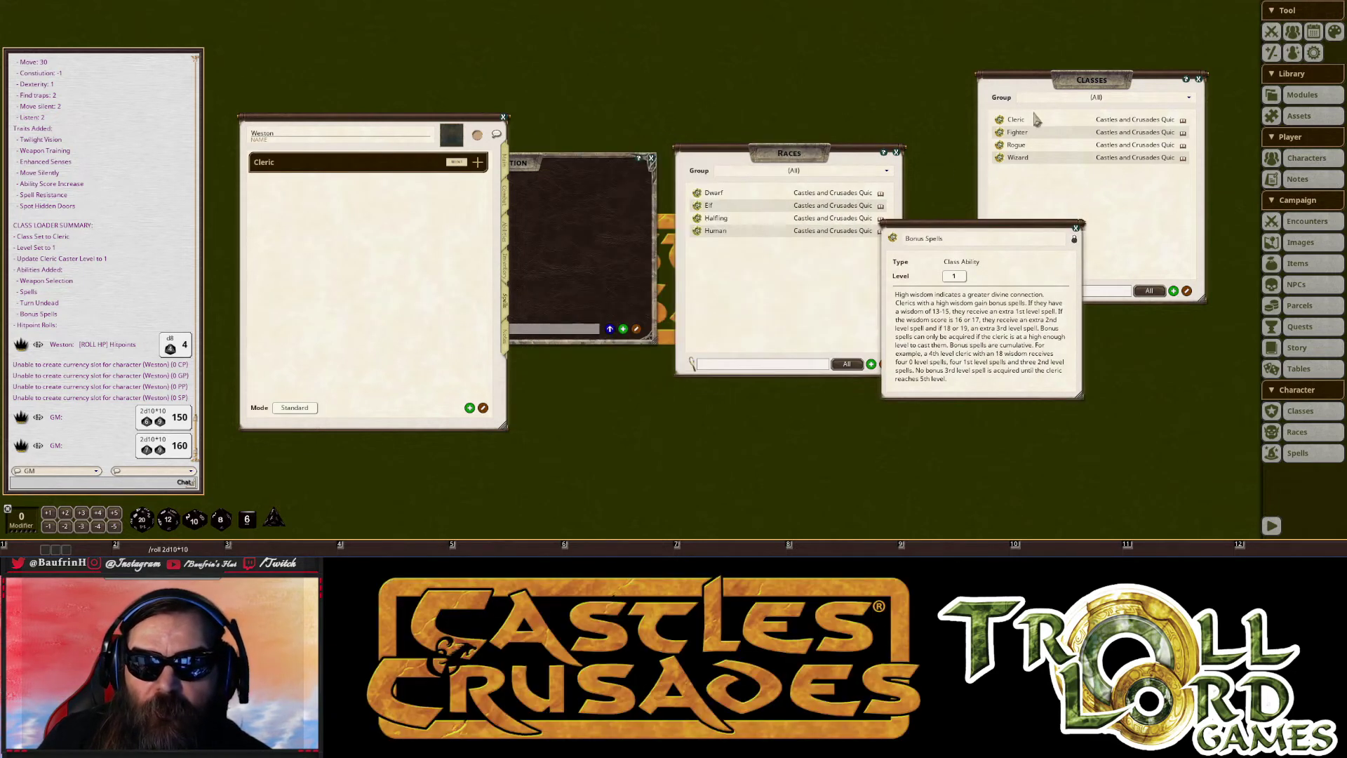
left_click(1017, 120)
left_click_drag(984, 224, 800, 127)
scroll(824, 239, "down", 8)
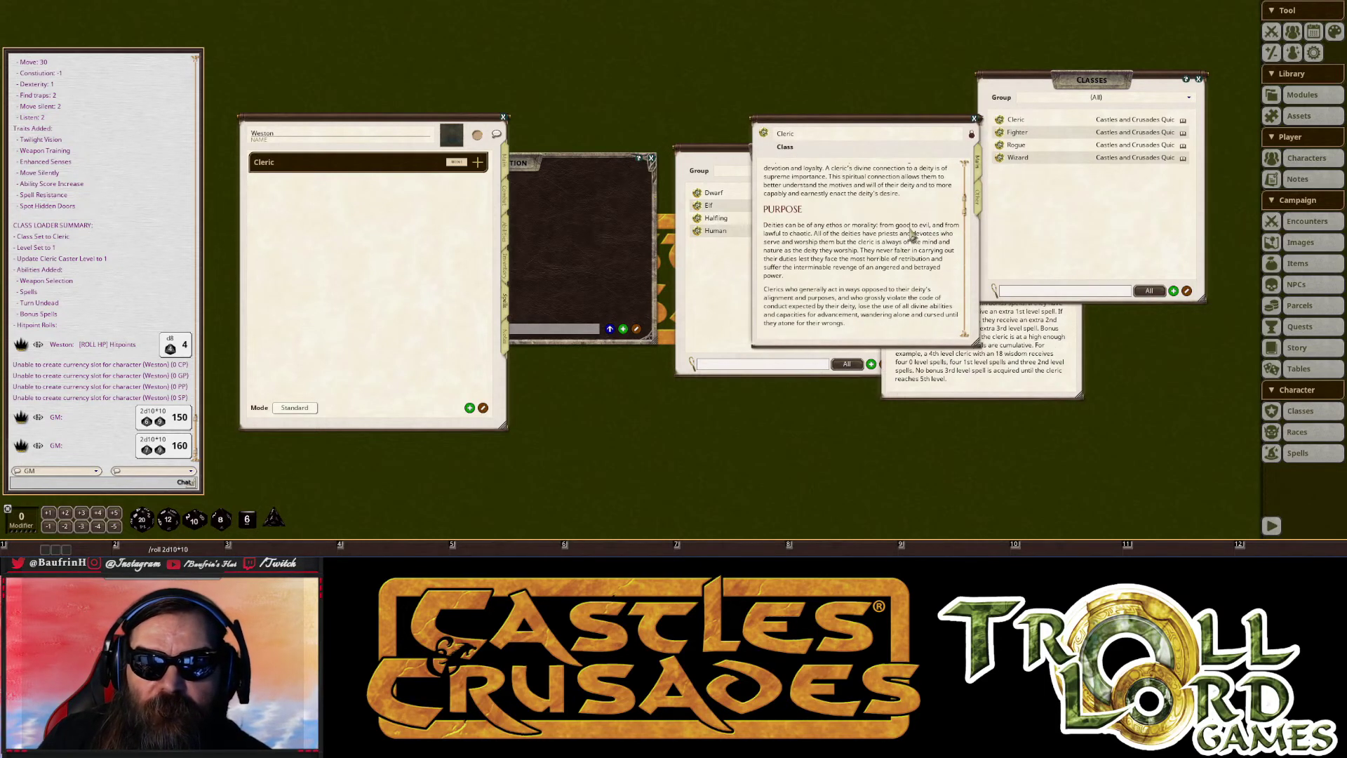
scroll(906, 235, "down", 15)
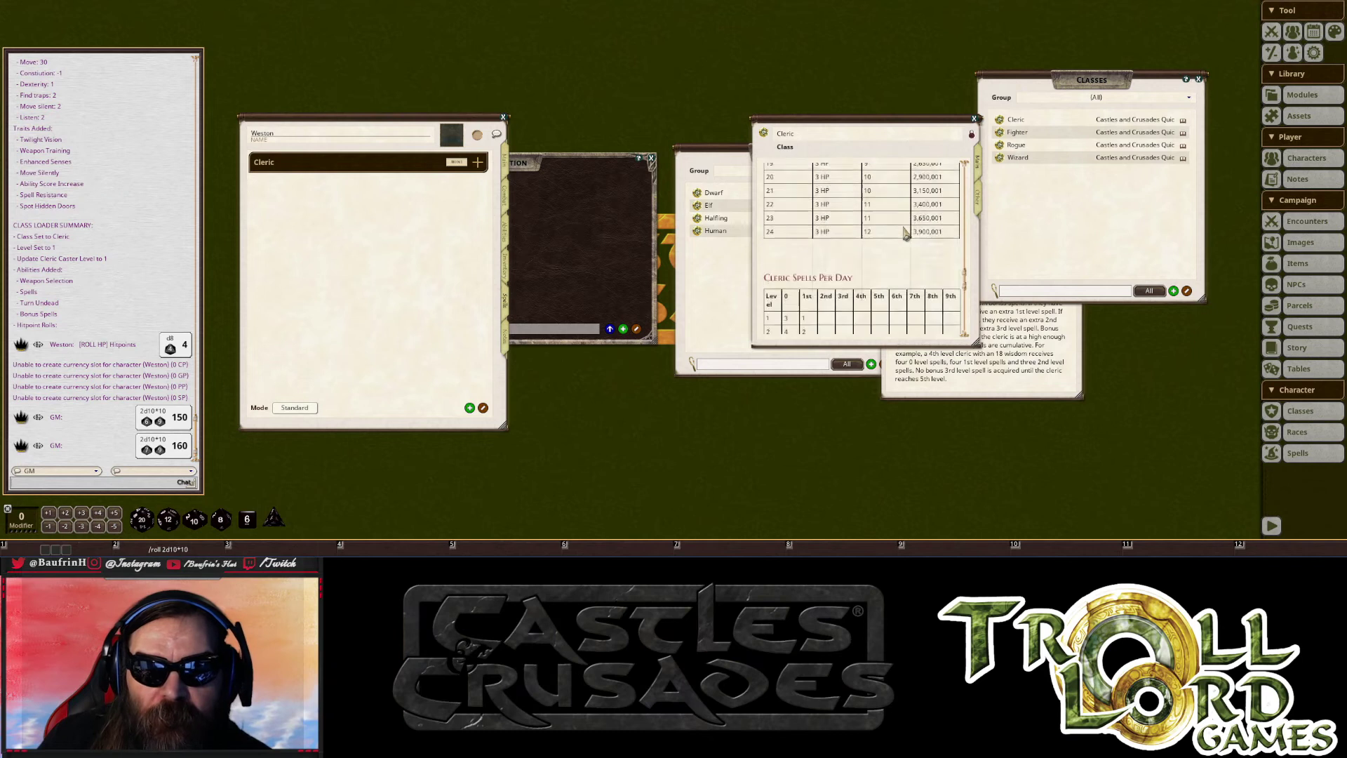
- Consult the level 1 row of the Cleric Spells Per Day table and set the character's slots to 3 level 0 and 2 level 1 spells
scroll(906, 235, "down", 3)
scroll(906, 235, "down", 2)
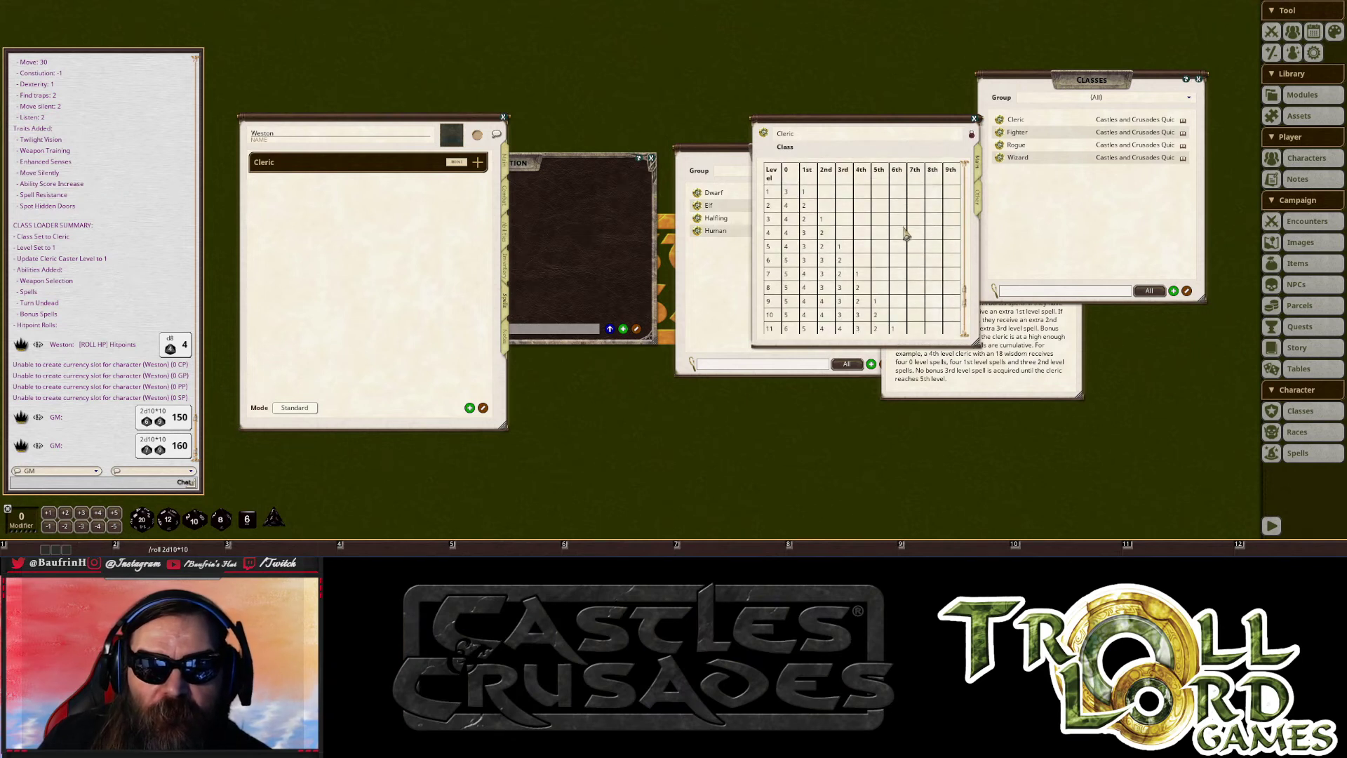
left_click(478, 162)
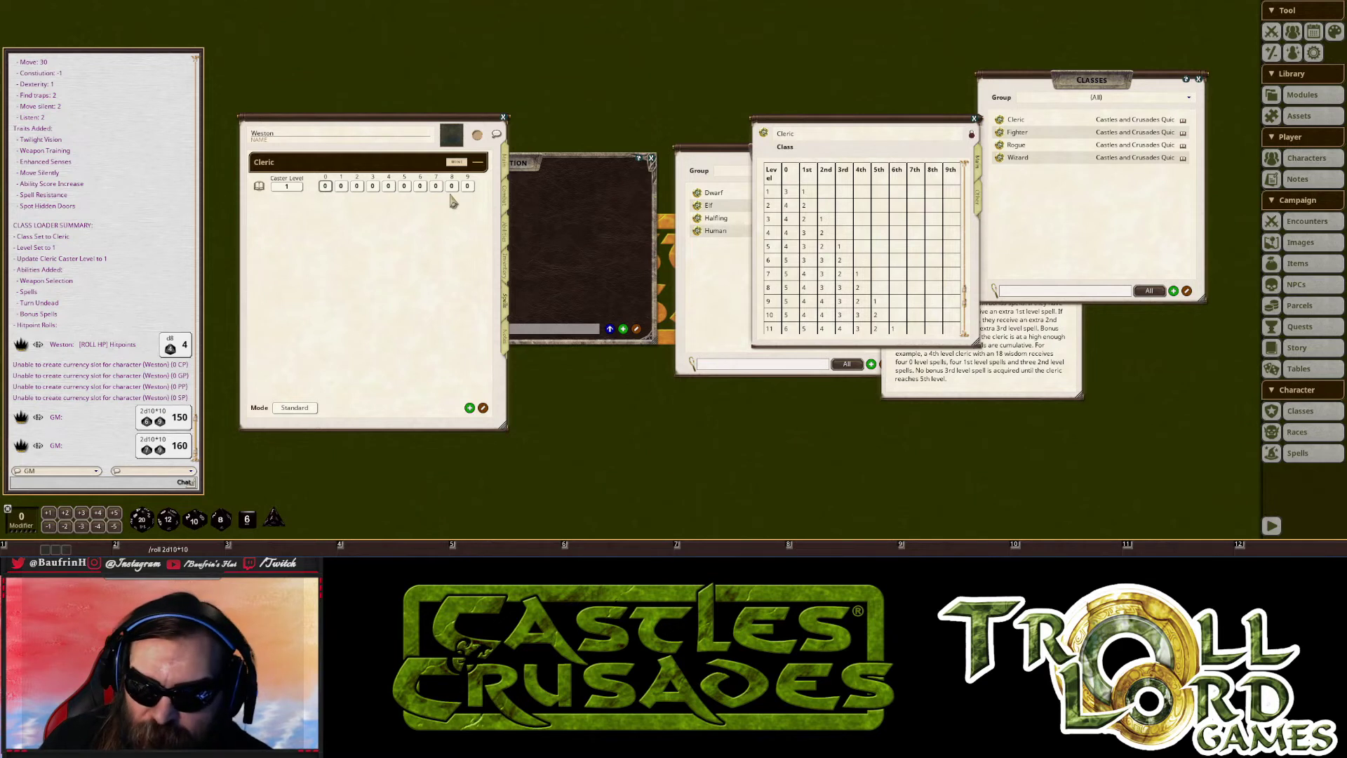
scroll(325, 185, "up", 3)
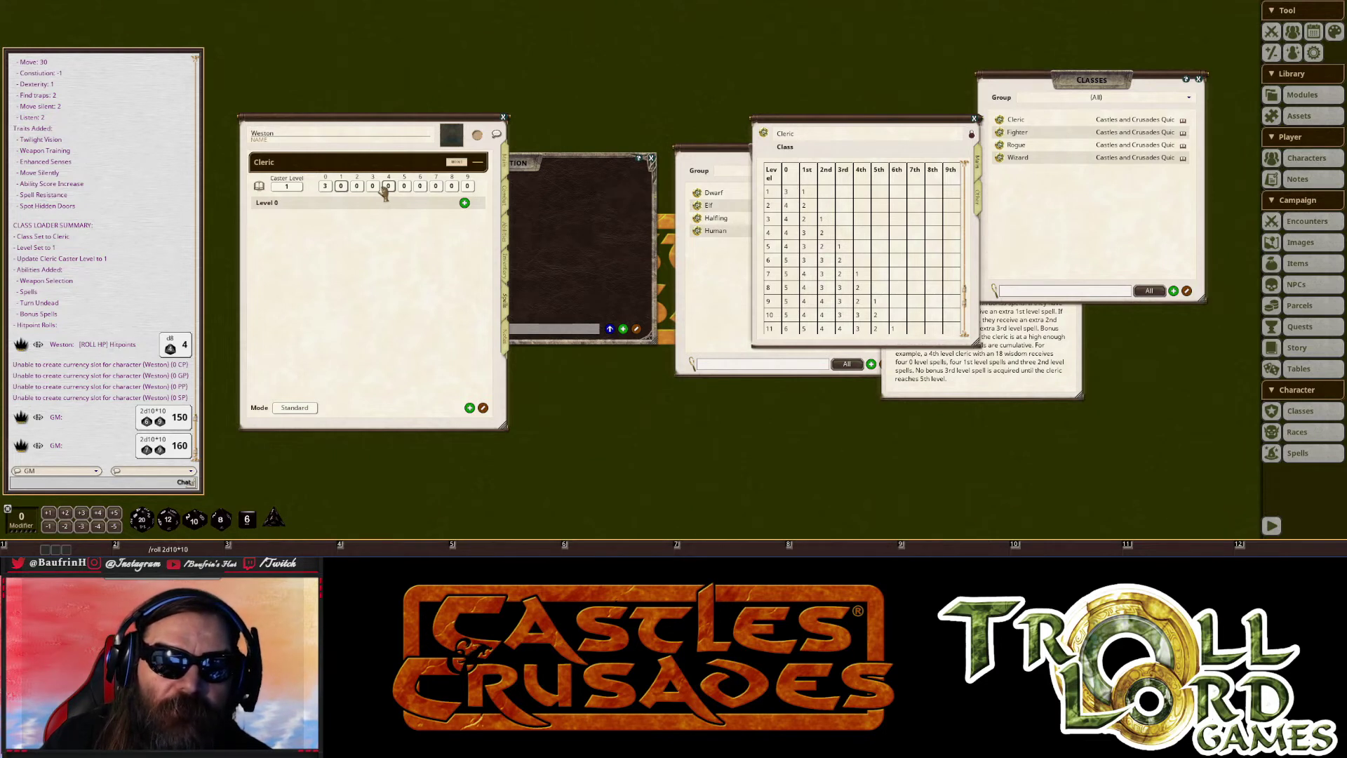
type("2")
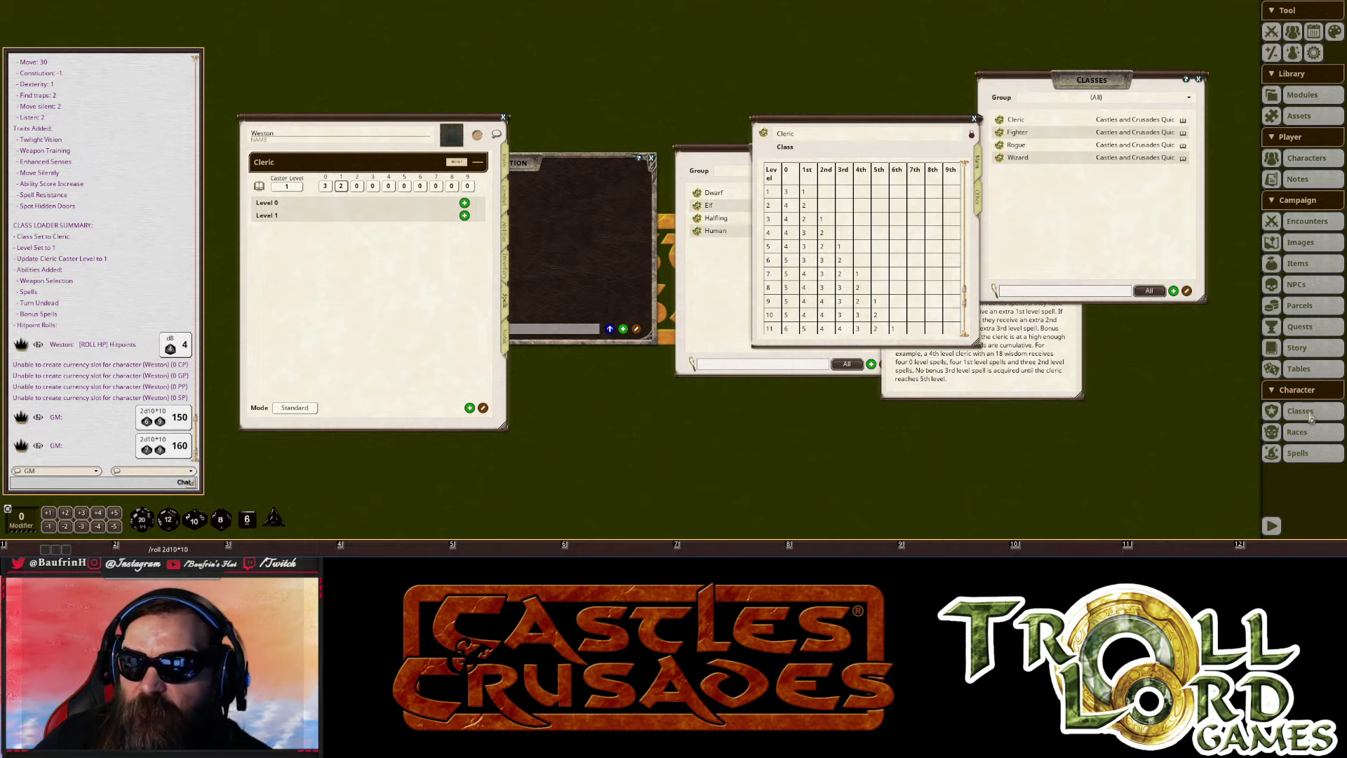
- Filter the spell list by source Cleric 0 and add First Aid, Purify Food and Drink and Detect Magic to the character's level 0 spells
left_click(1301, 452)
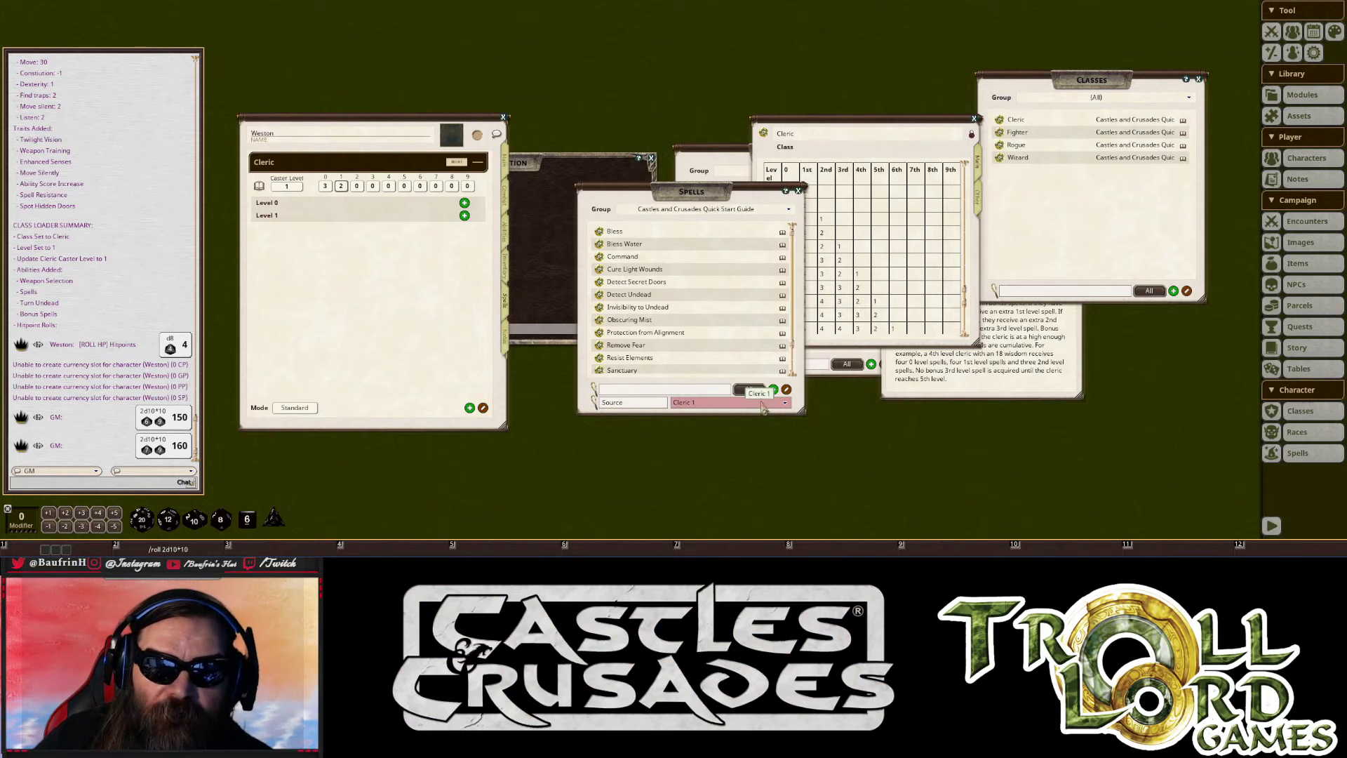
left_click(738, 400)
left_click(712, 317)
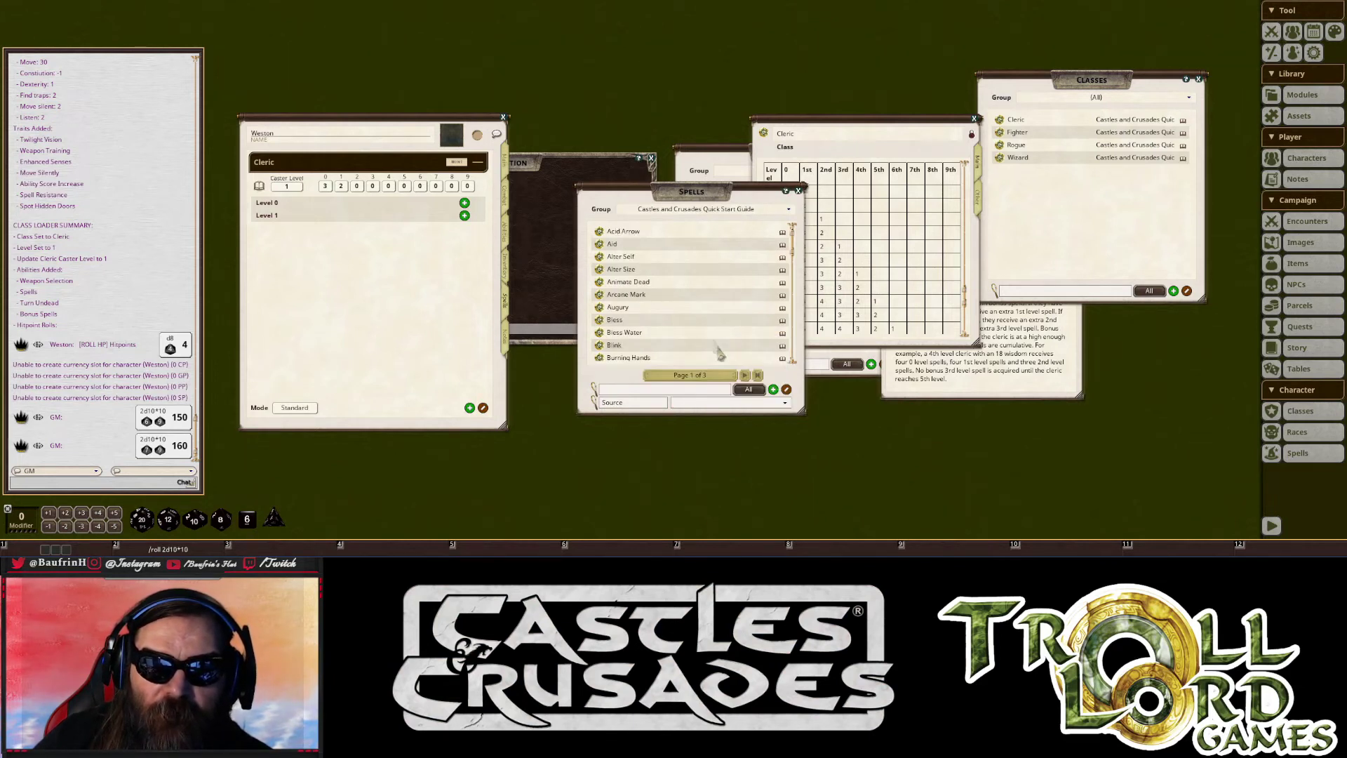
scroll(687, 298, "down", 5)
scroll(688, 298, "up", 5)
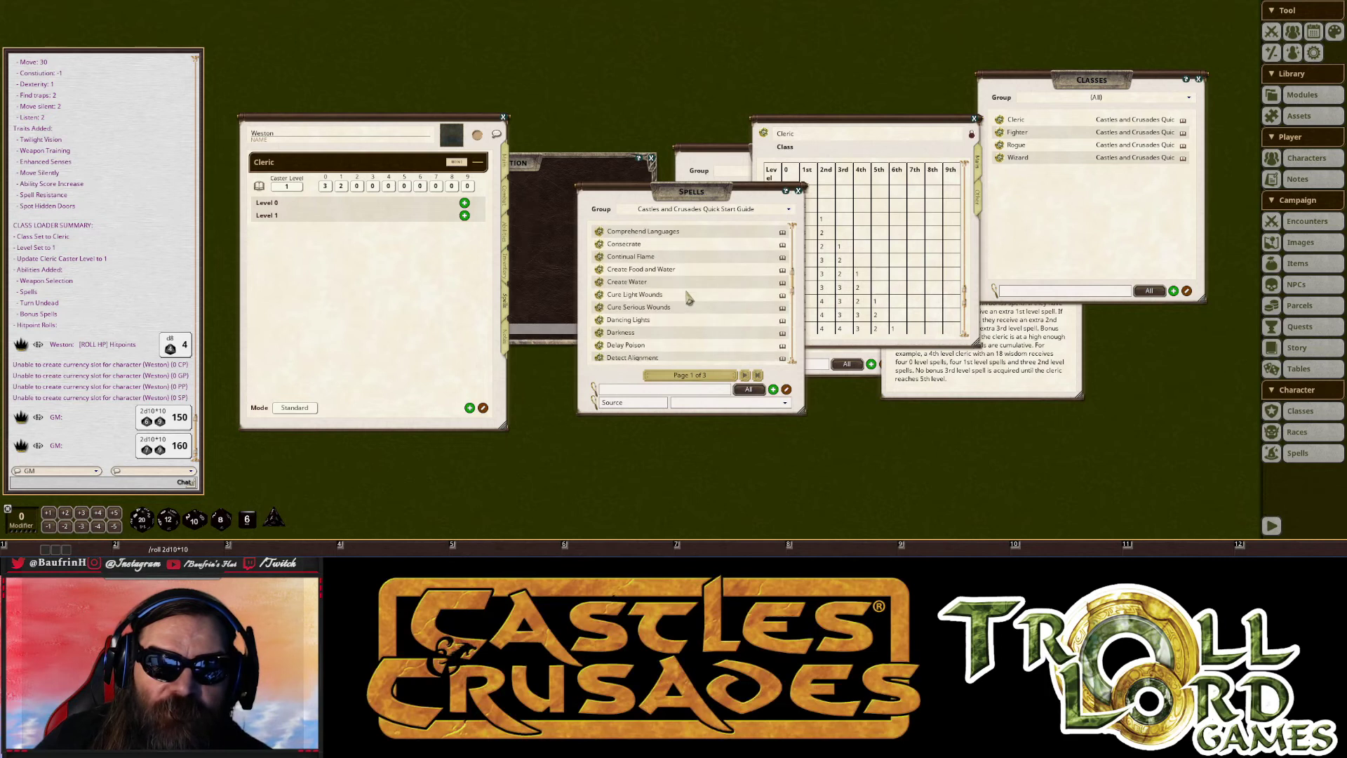
scroll(688, 300, "up", 3)
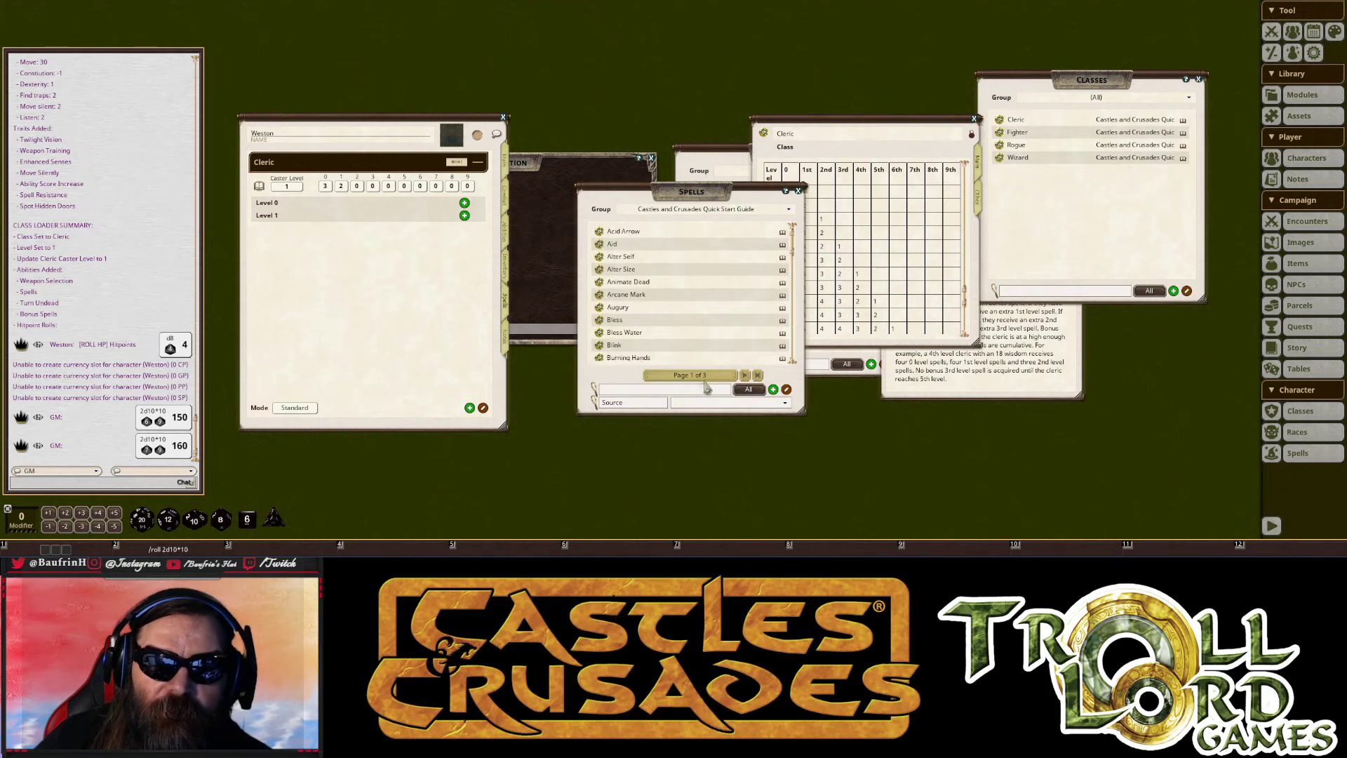
left_click(751, 406)
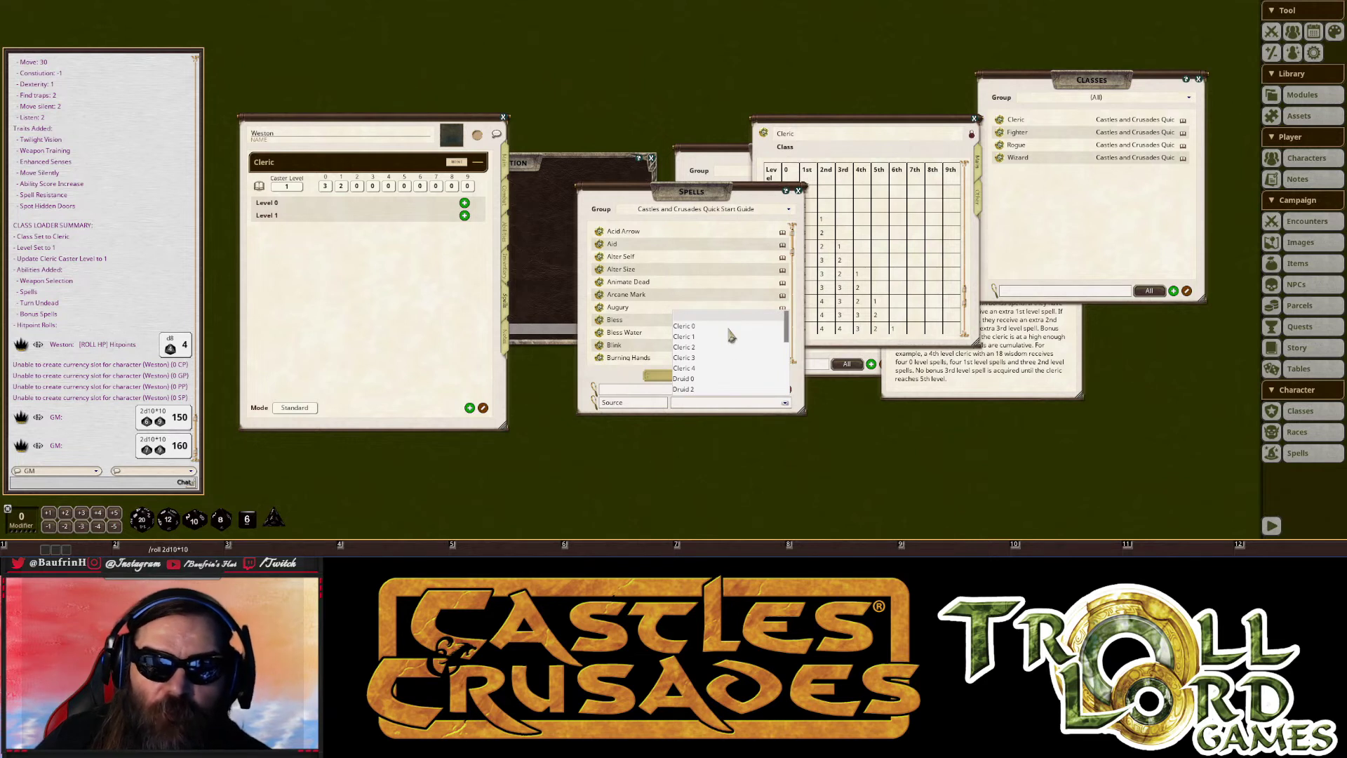
left_click(689, 327)
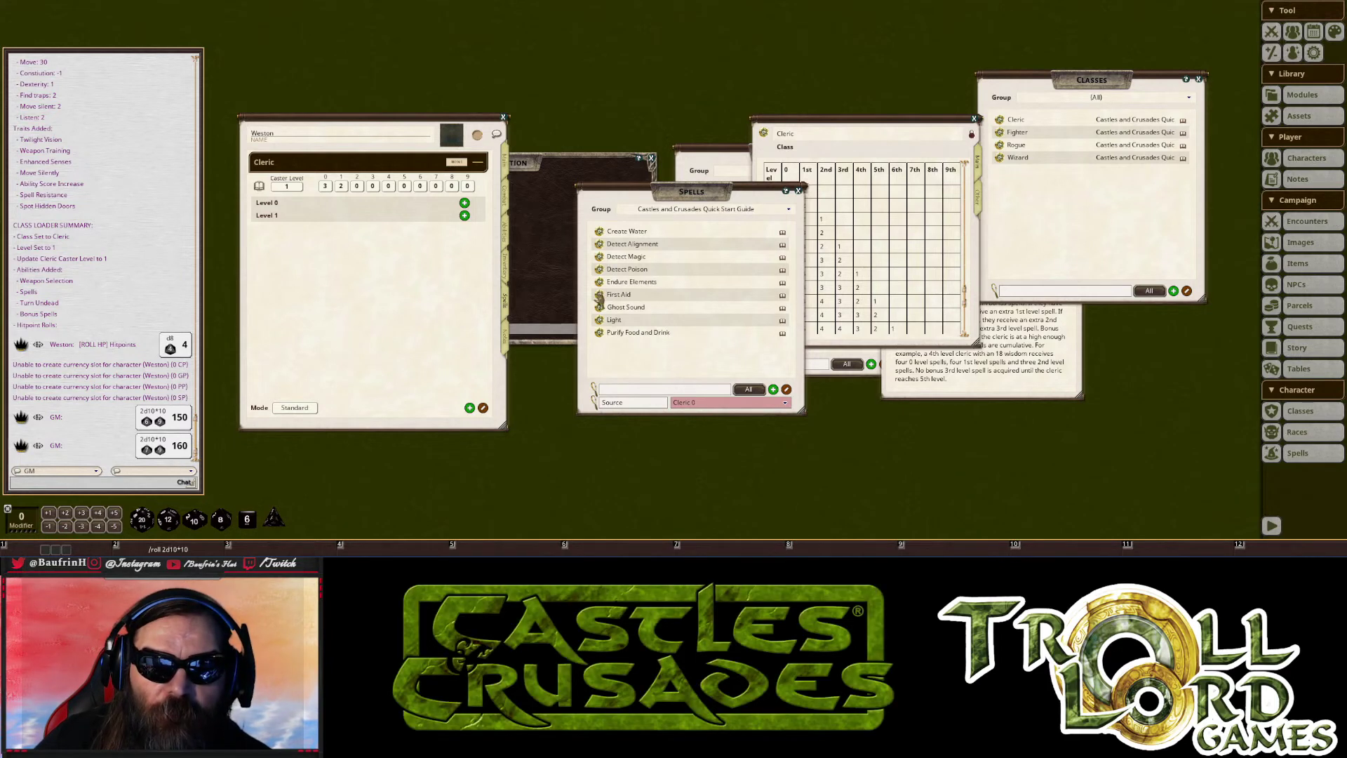
left_click_drag(413, 212, 414, 205)
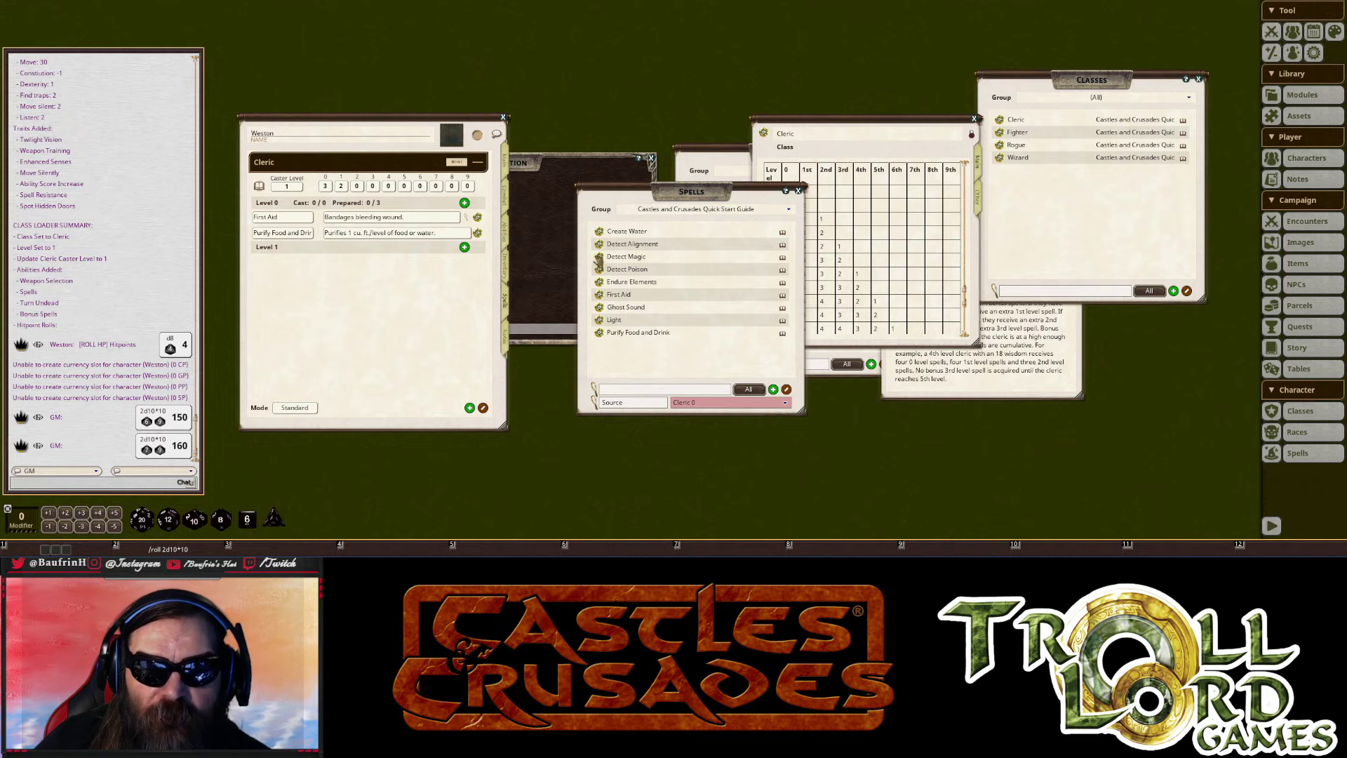
left_click_drag(598, 257, 432, 205)
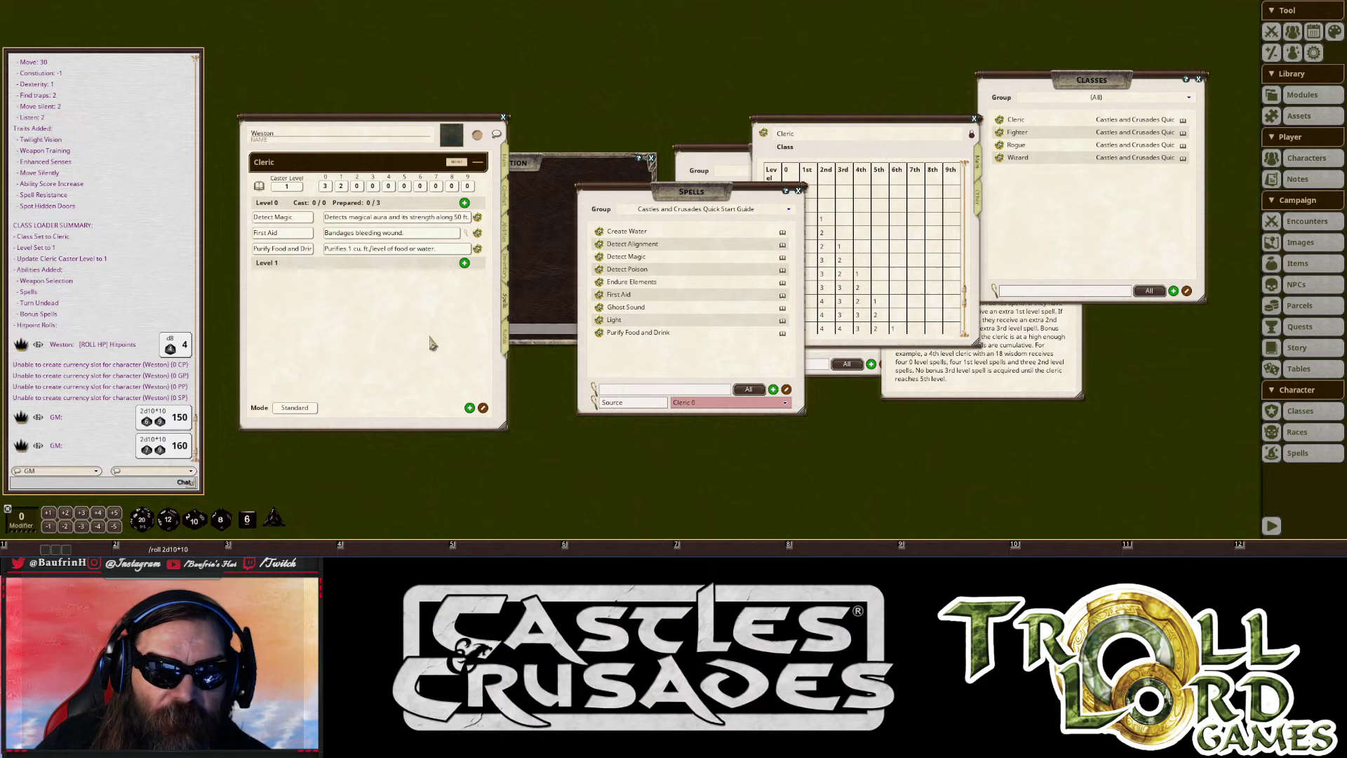
- Filter the spell list by source Cleric 1 and add Cure Light Wounds, Detect Undead and Bless to the character's level 1 spells
left_click(751, 404)
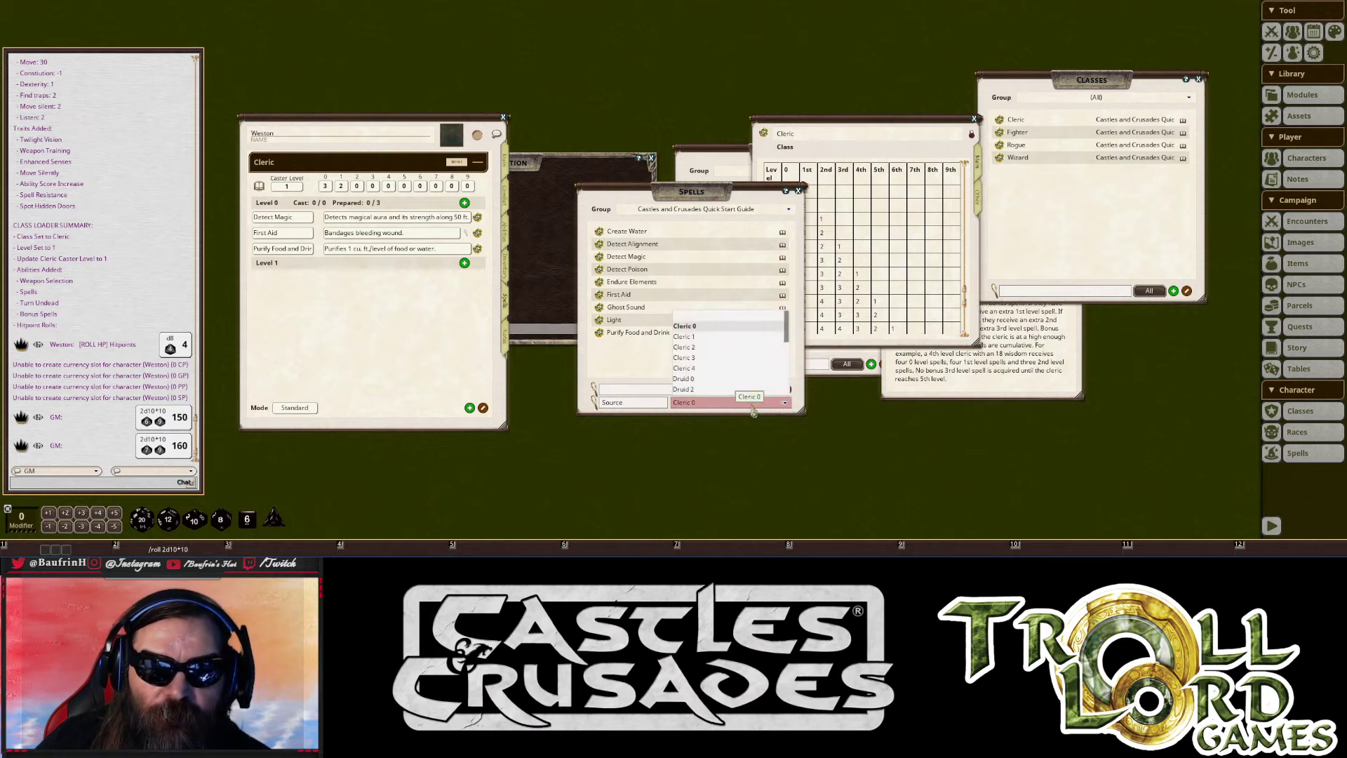
left_click(684, 347)
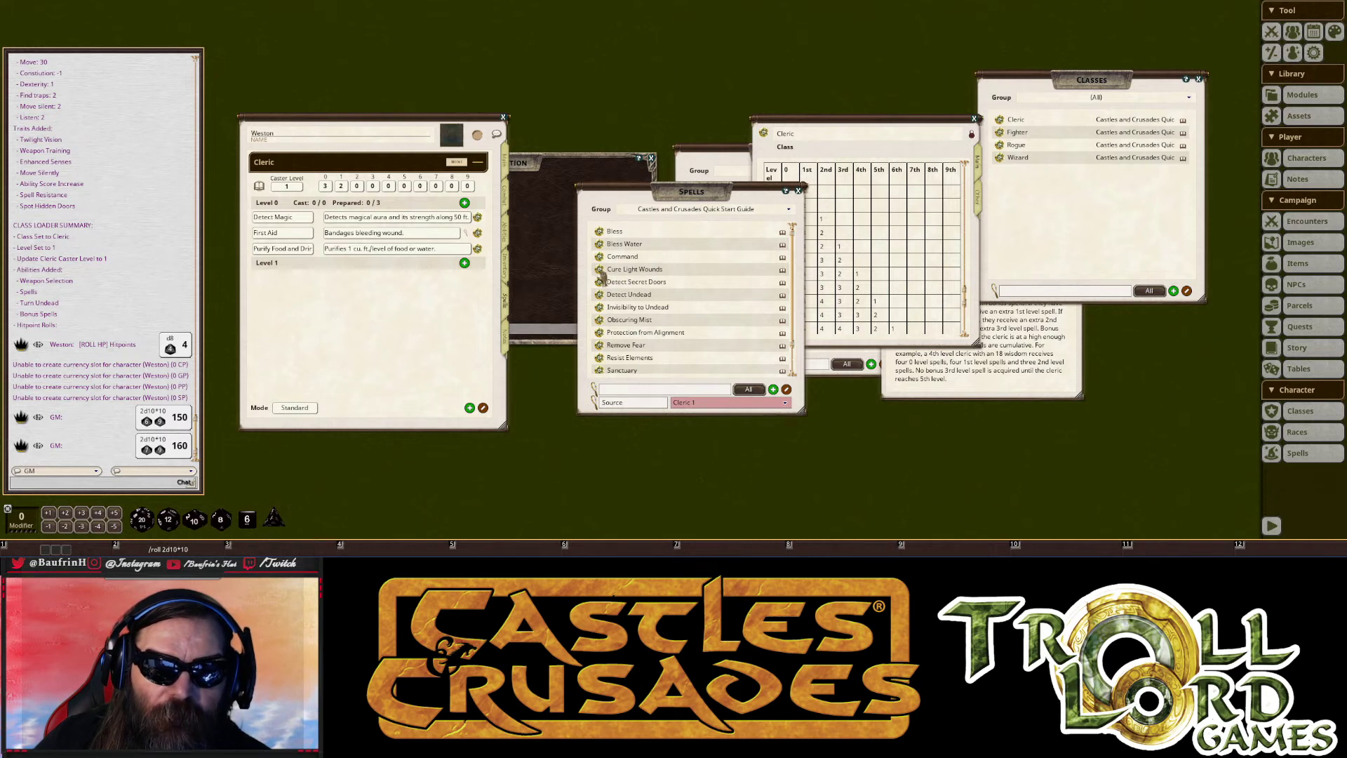
left_click_drag(601, 275, 416, 270)
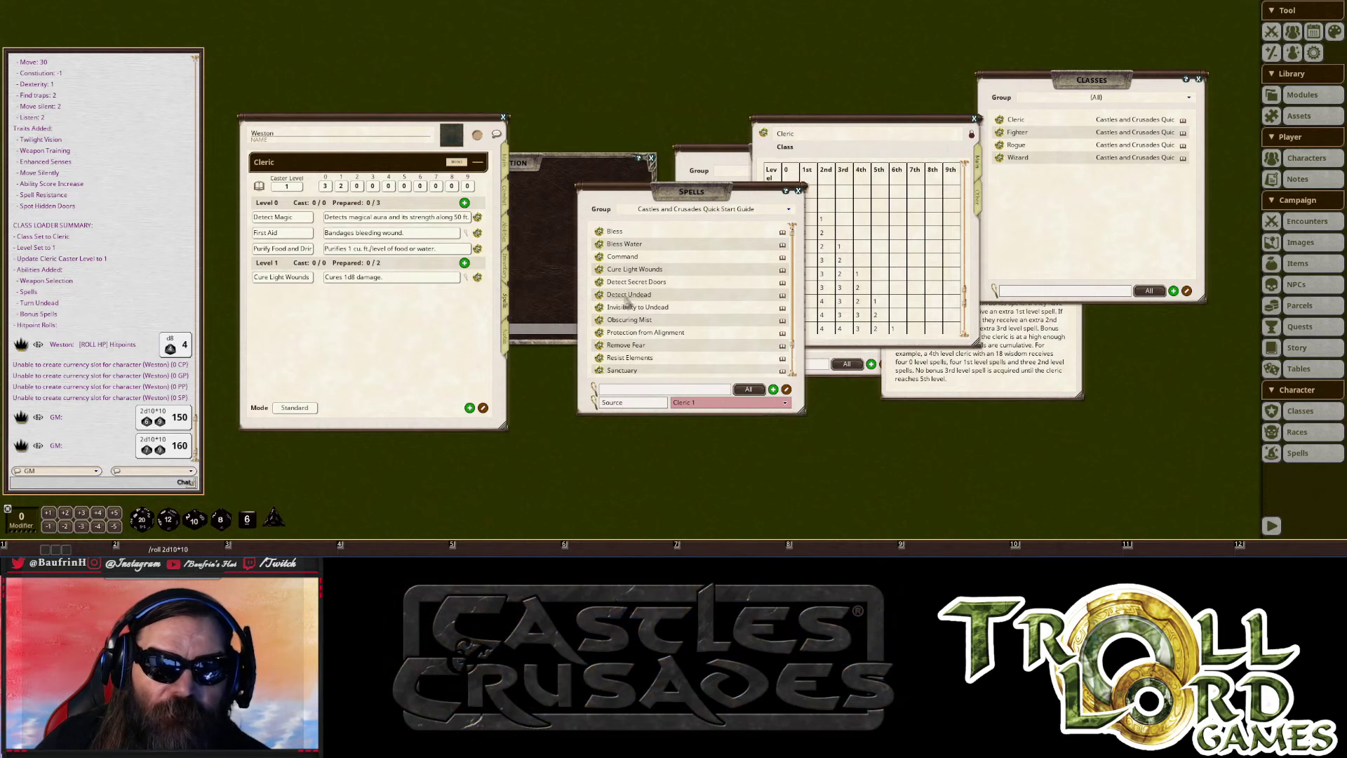
scroll(627, 349, "down", 1)
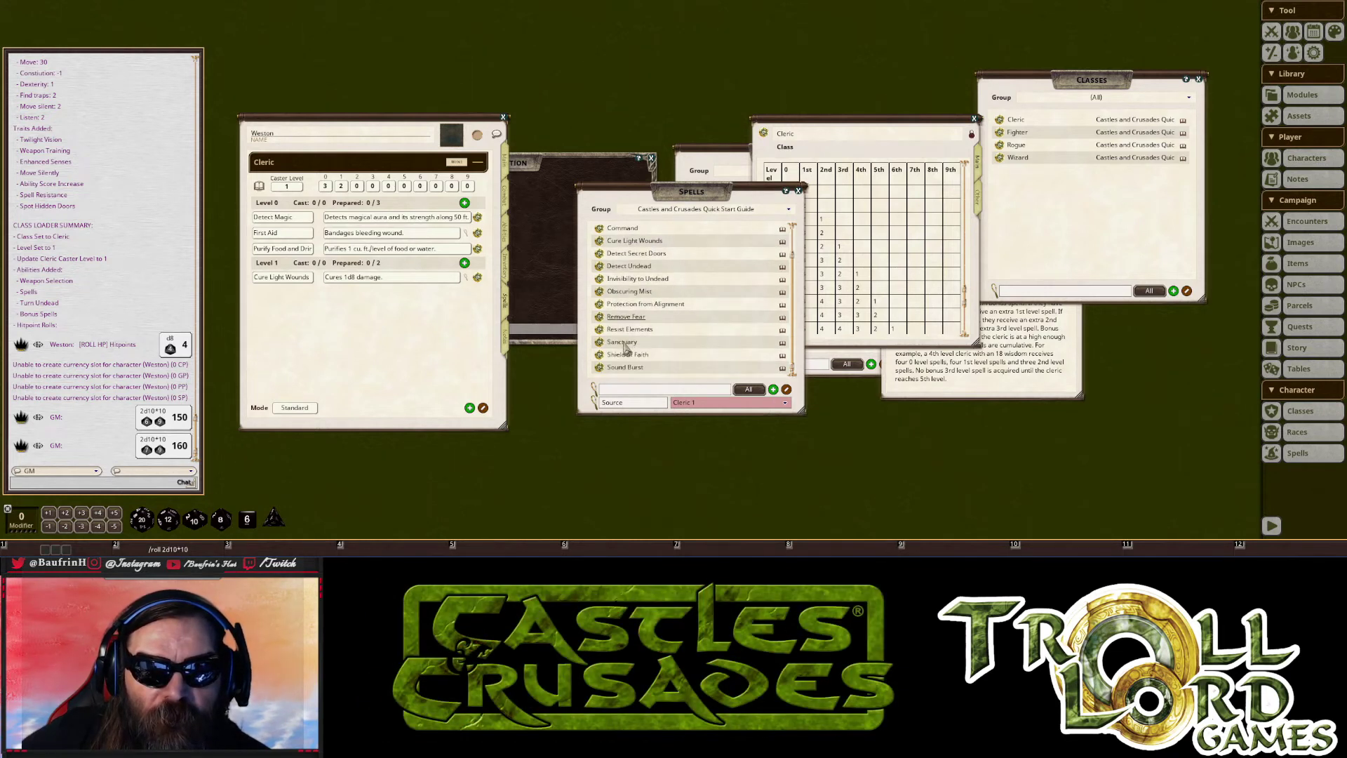
scroll(626, 349, "up", 1)
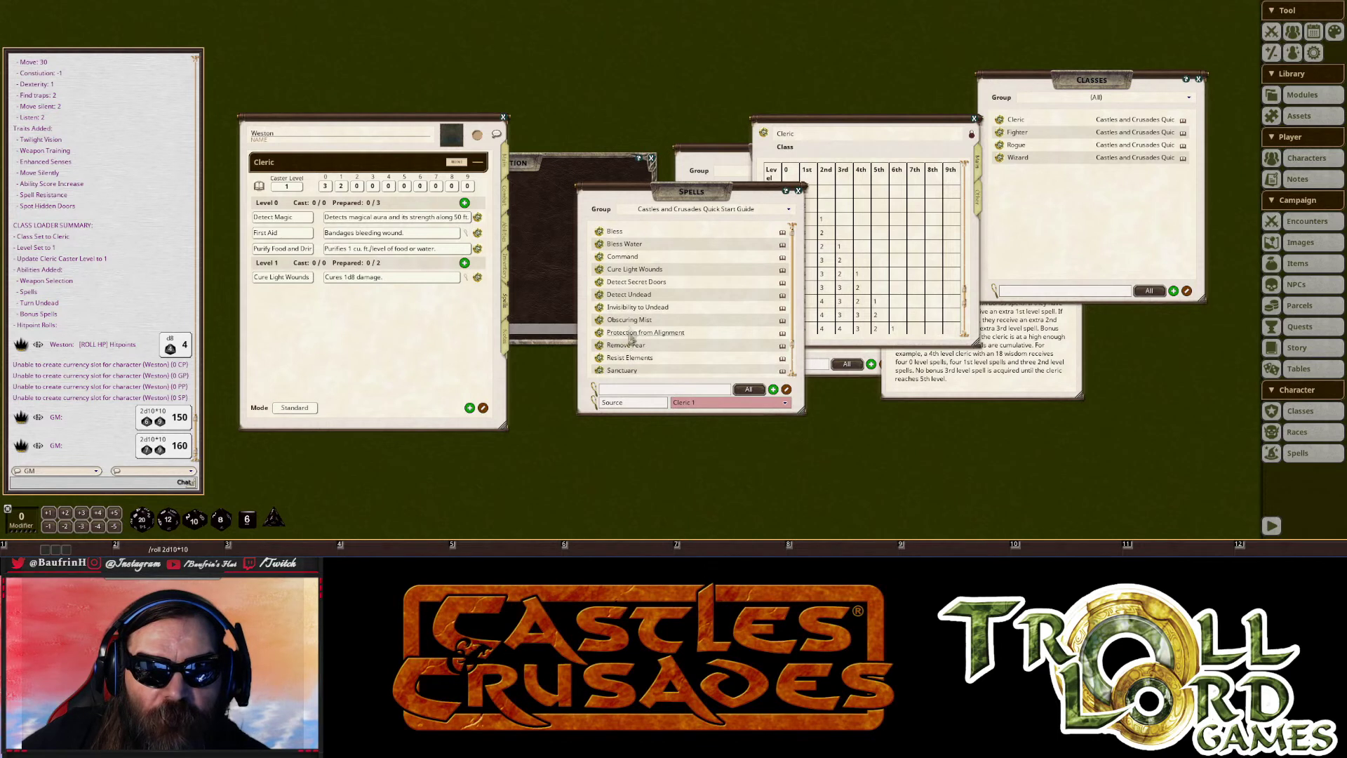
left_click_drag(434, 279, 435, 275)
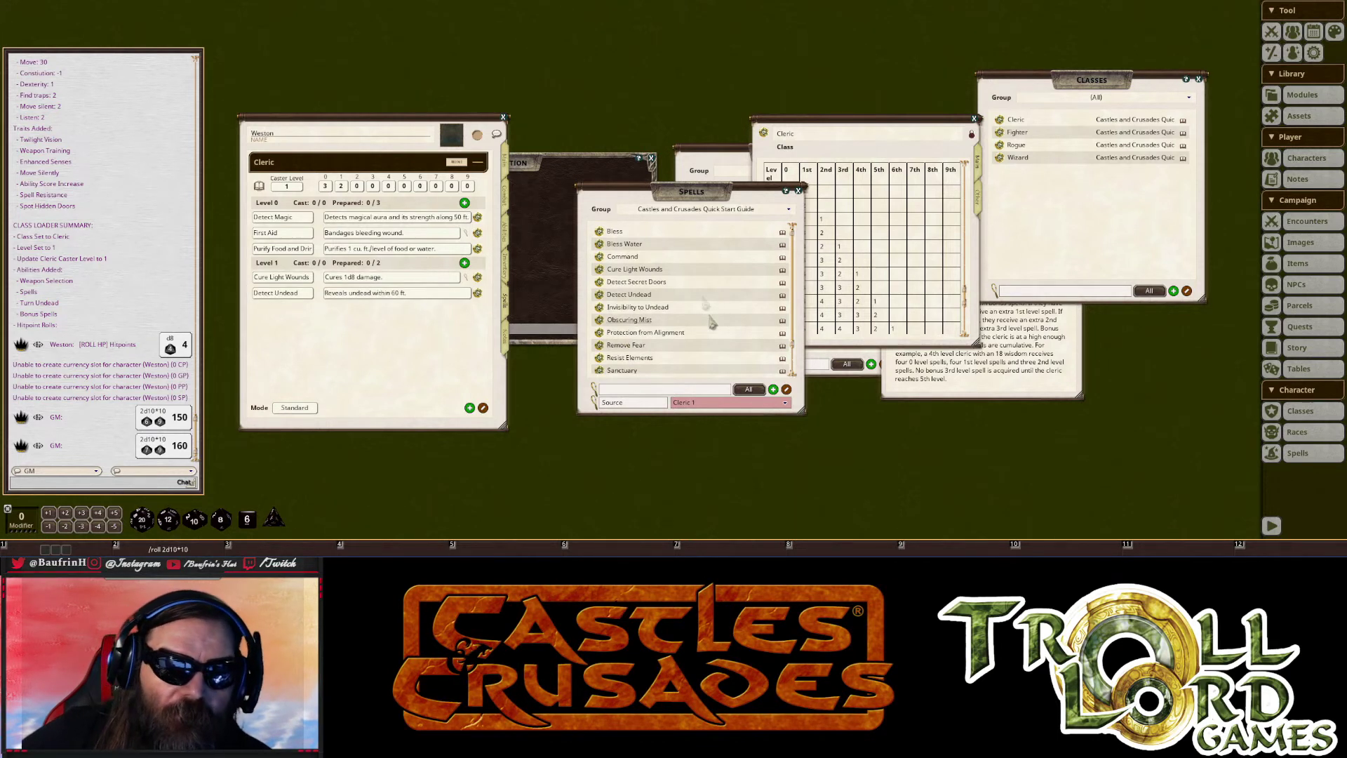
left_click_drag(600, 233, 414, 266)
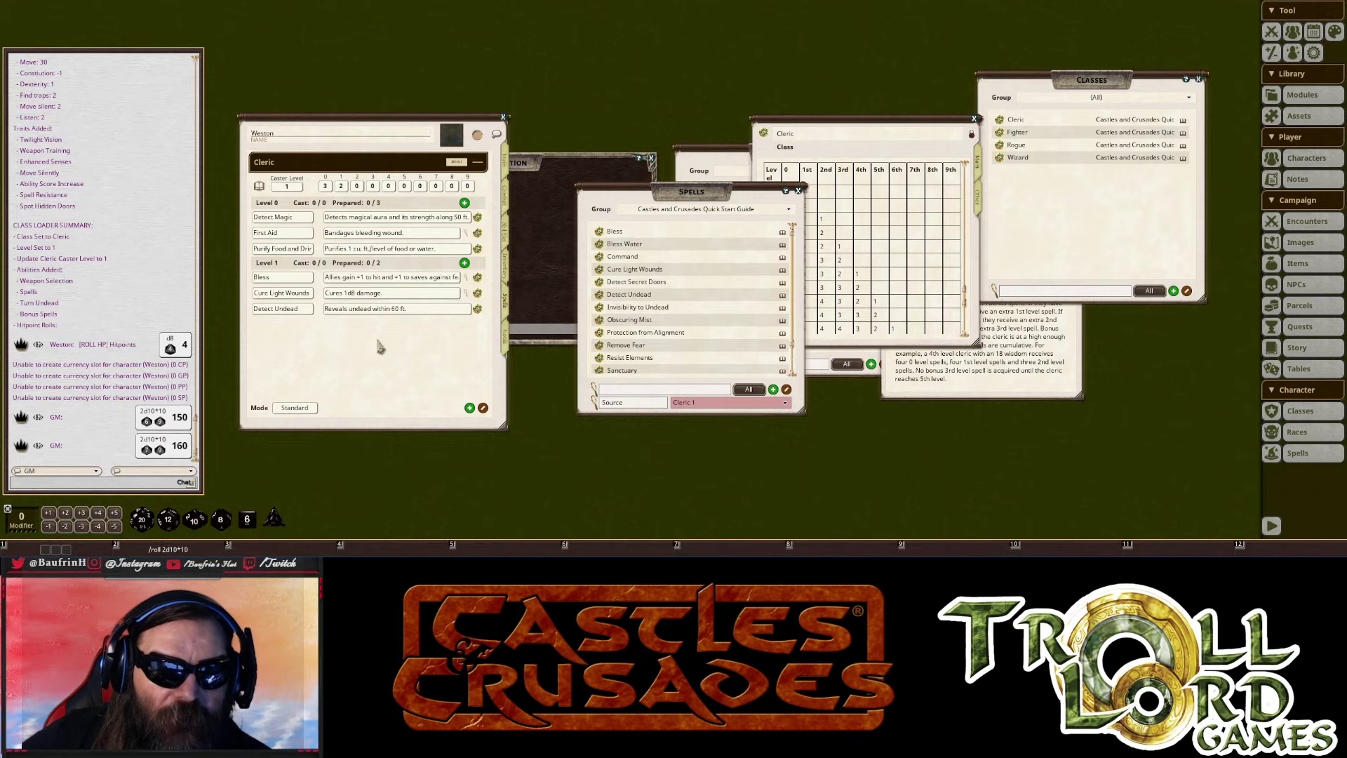
- Prepare Bless and Cure Light Wounds once each in Preparation mode, and check them in Combat mode before returning to Standard mode
left_click(295, 407)
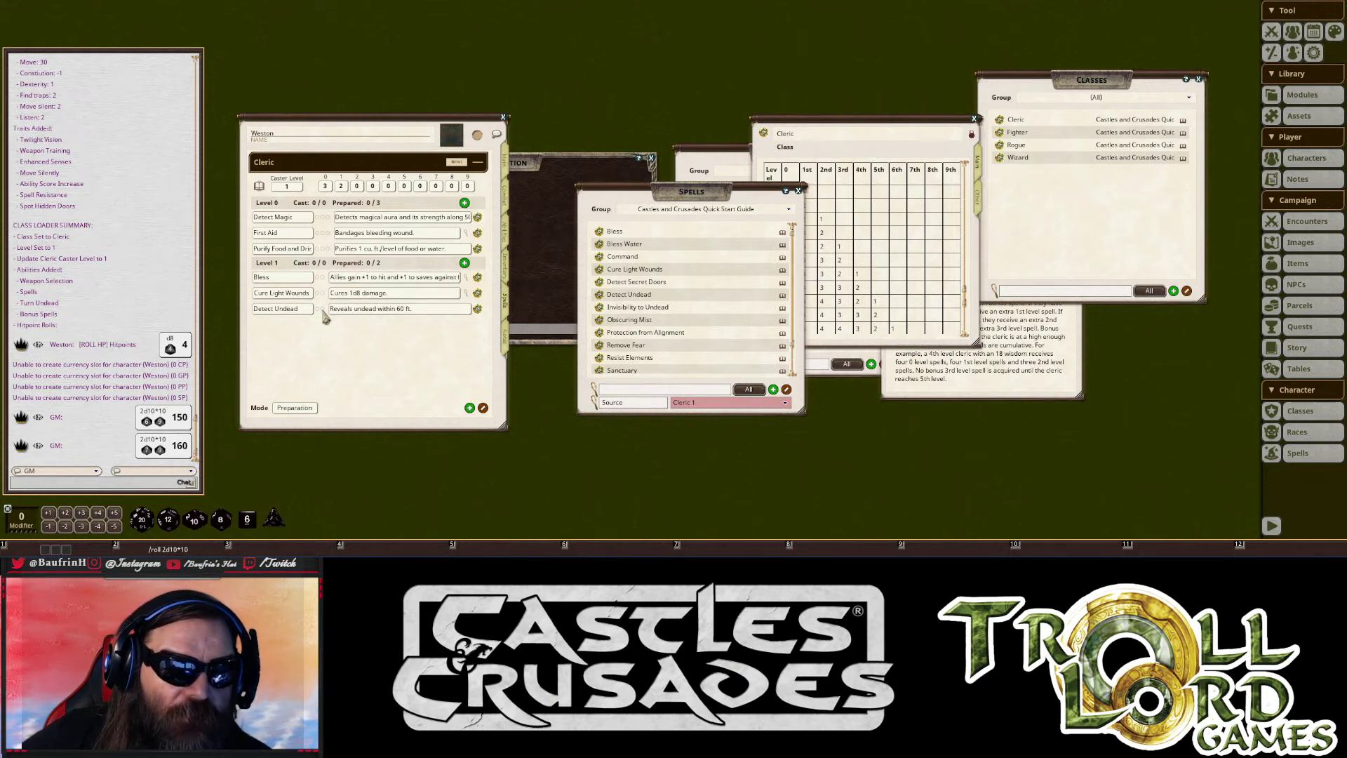
left_click(321, 279)
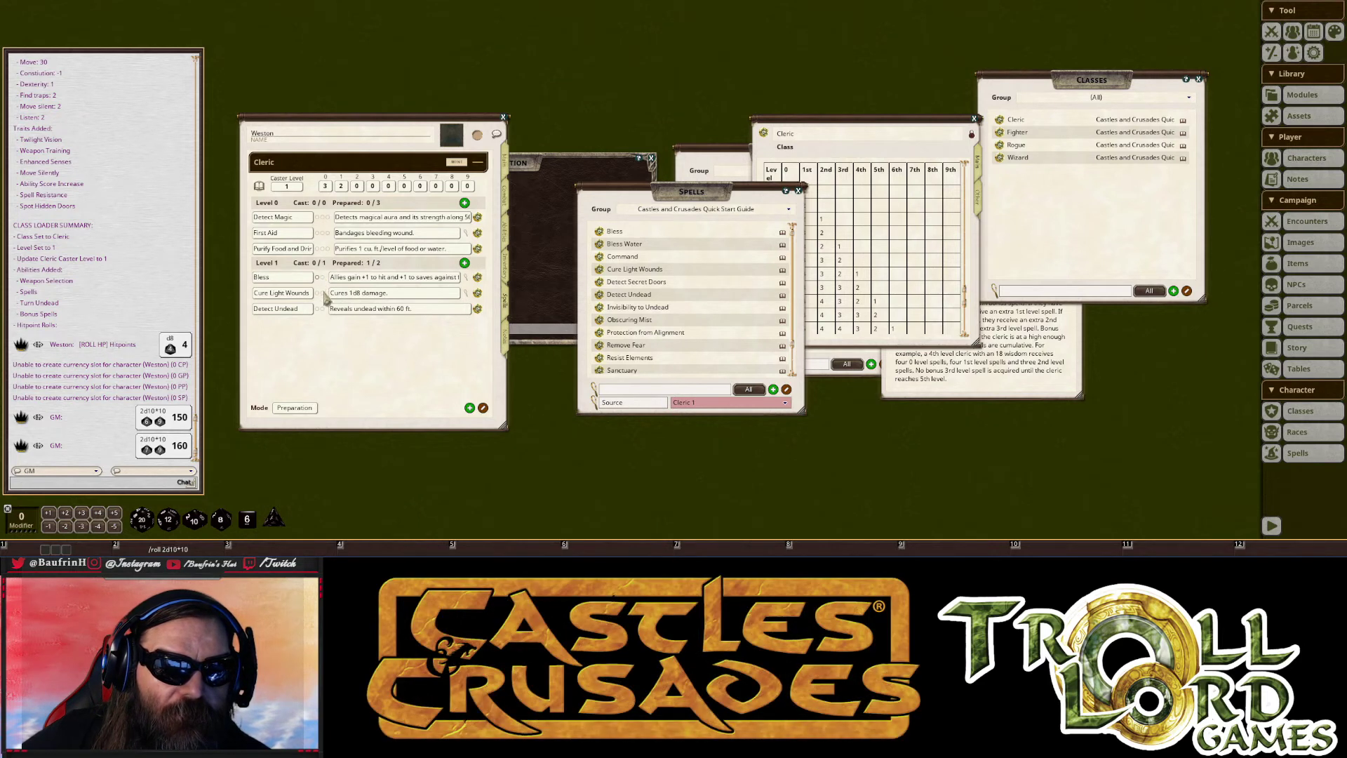
left_click(295, 408)
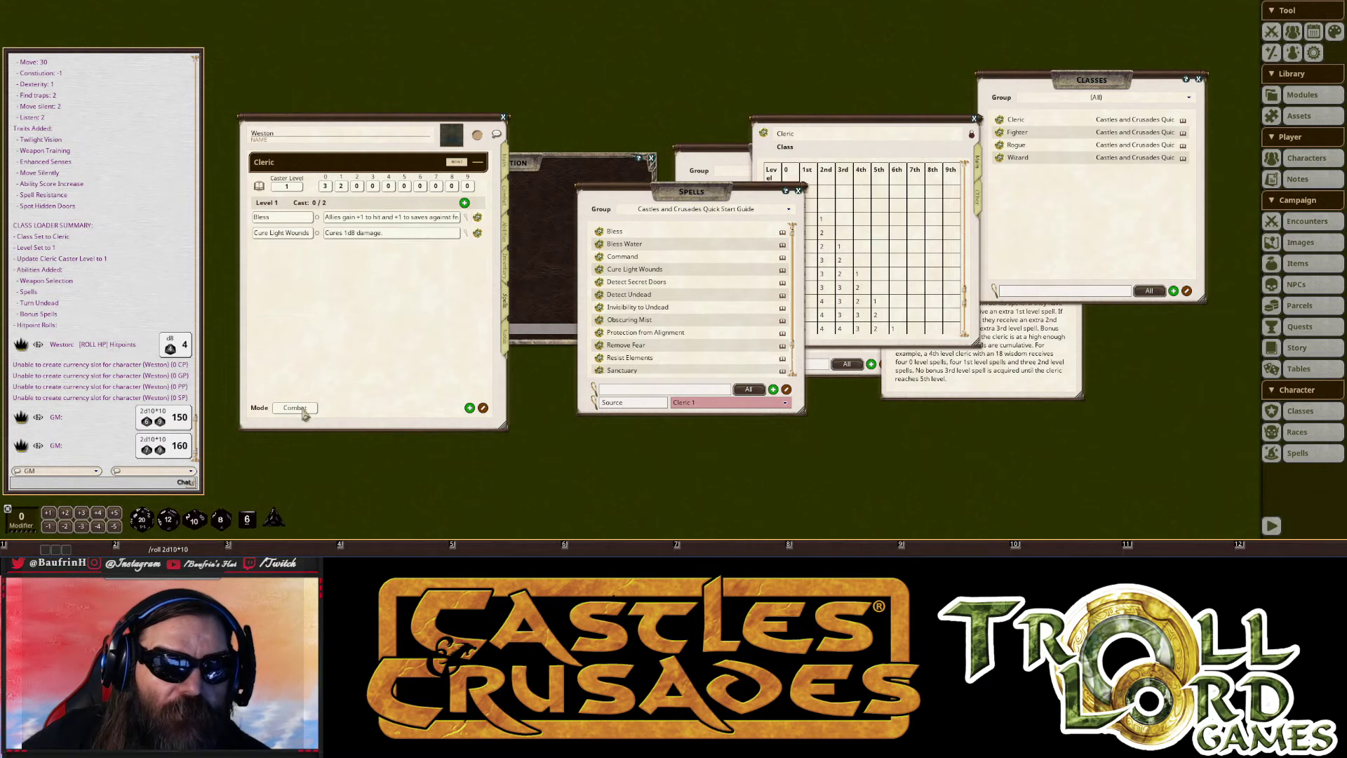
left_click(295, 408)
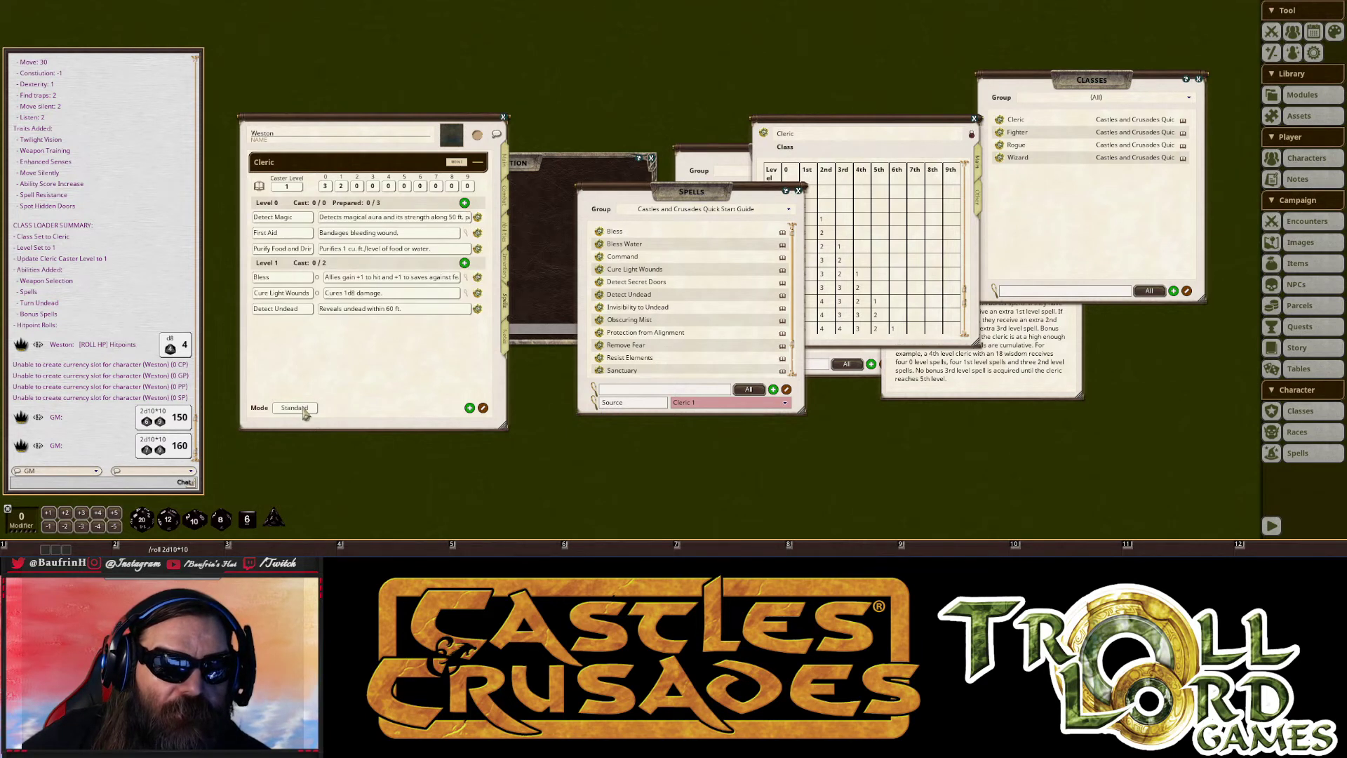
- Prepare Detect Magic, First Aid and Purify Food and Drink once each, and expand the Cure Light Wounds actions in Combat mode
left_click(305, 409)
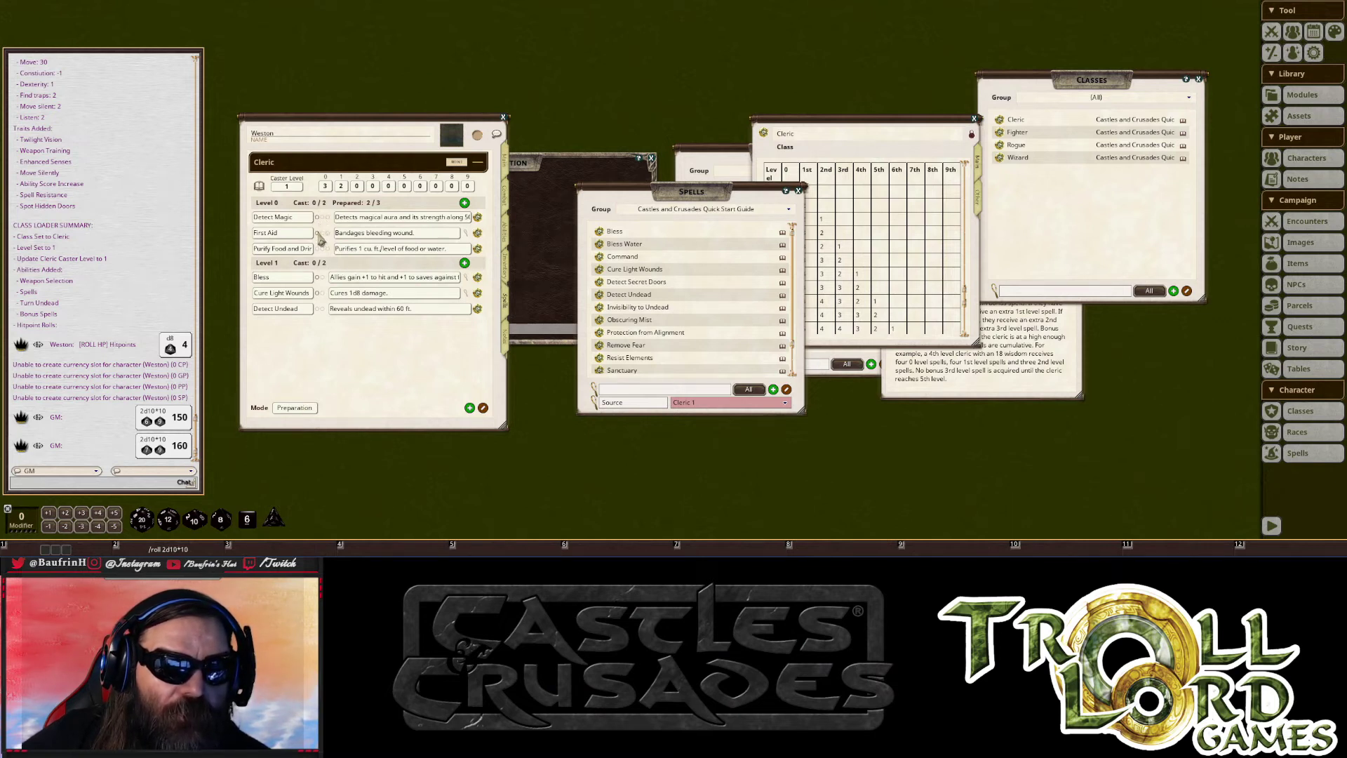
left_click(323, 248)
left_click(294, 408)
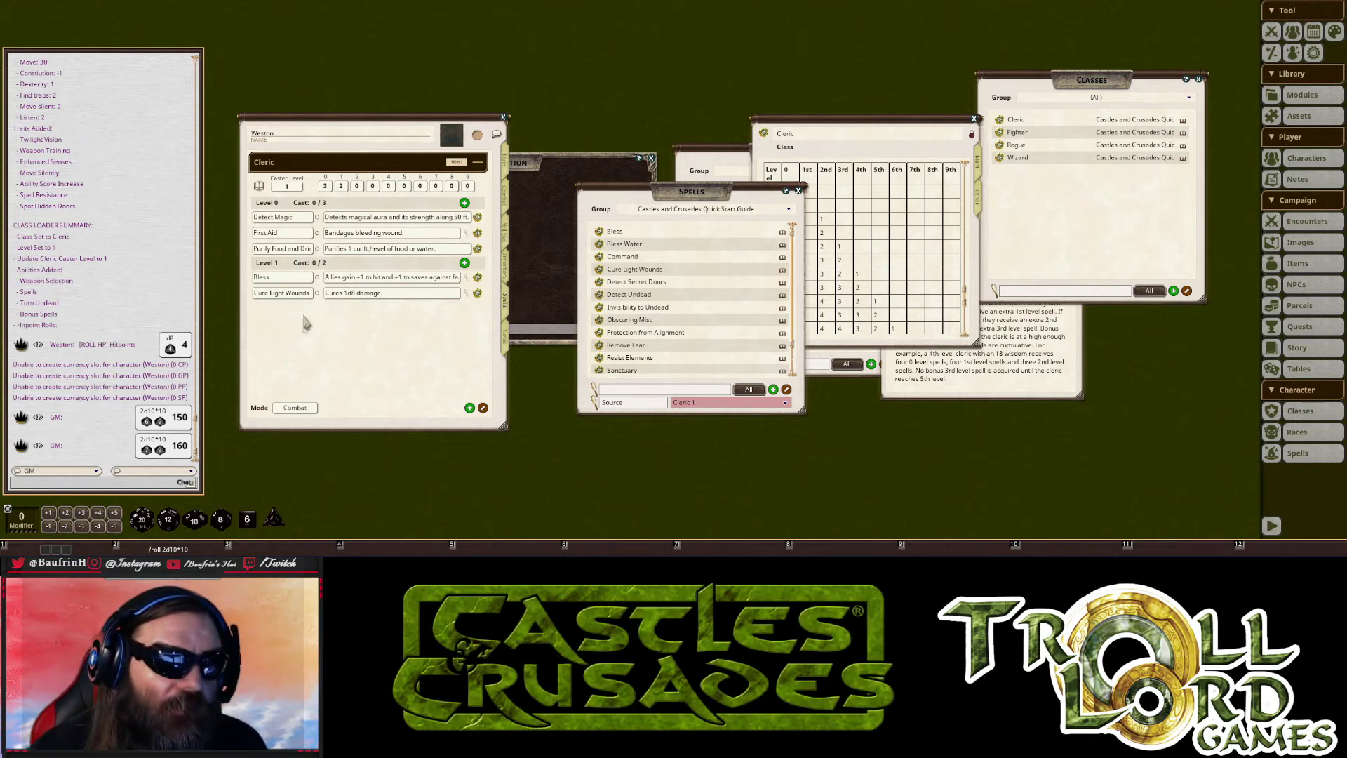
left_click(469, 296)
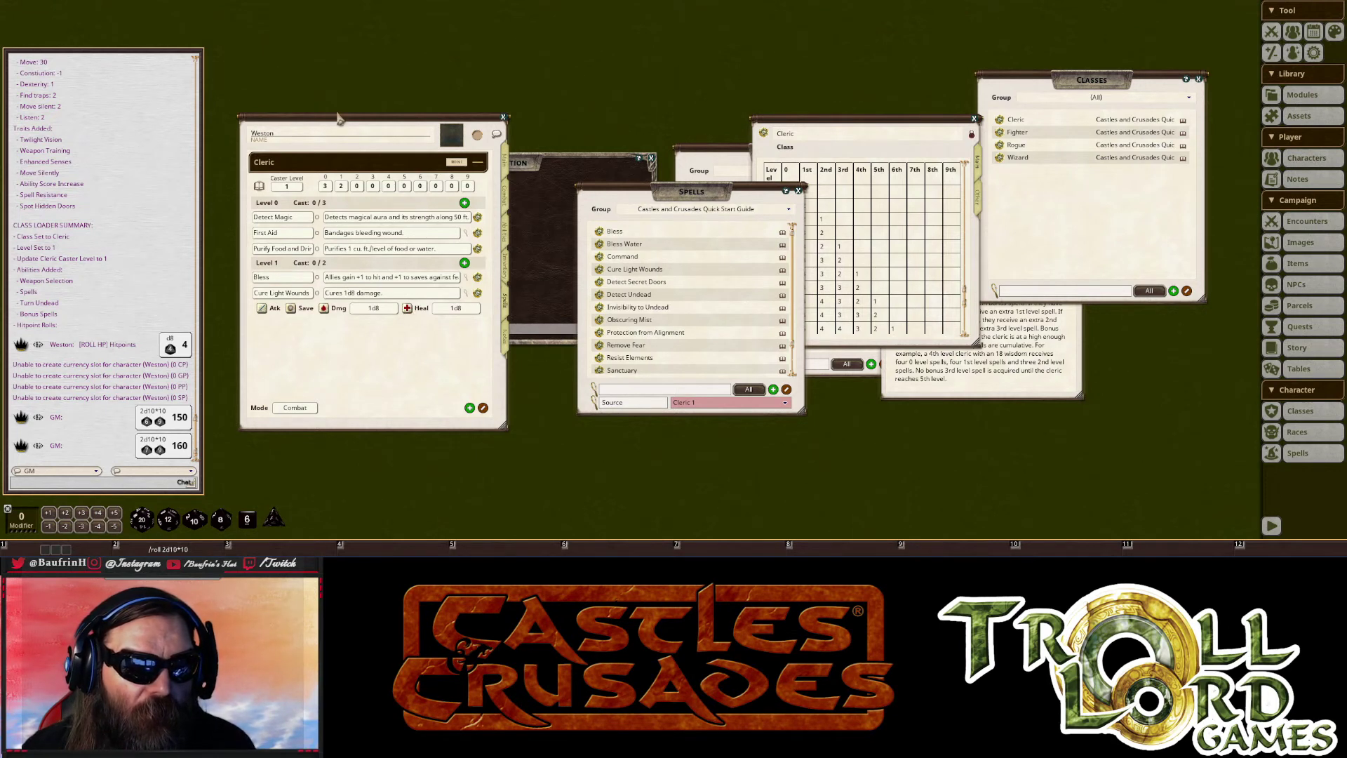
- Move the character sheet upward, return to its main page with the ability scores and open the Combat Tracker
left_click_drag(337, 129, 316, 80)
left_click(483, 114)
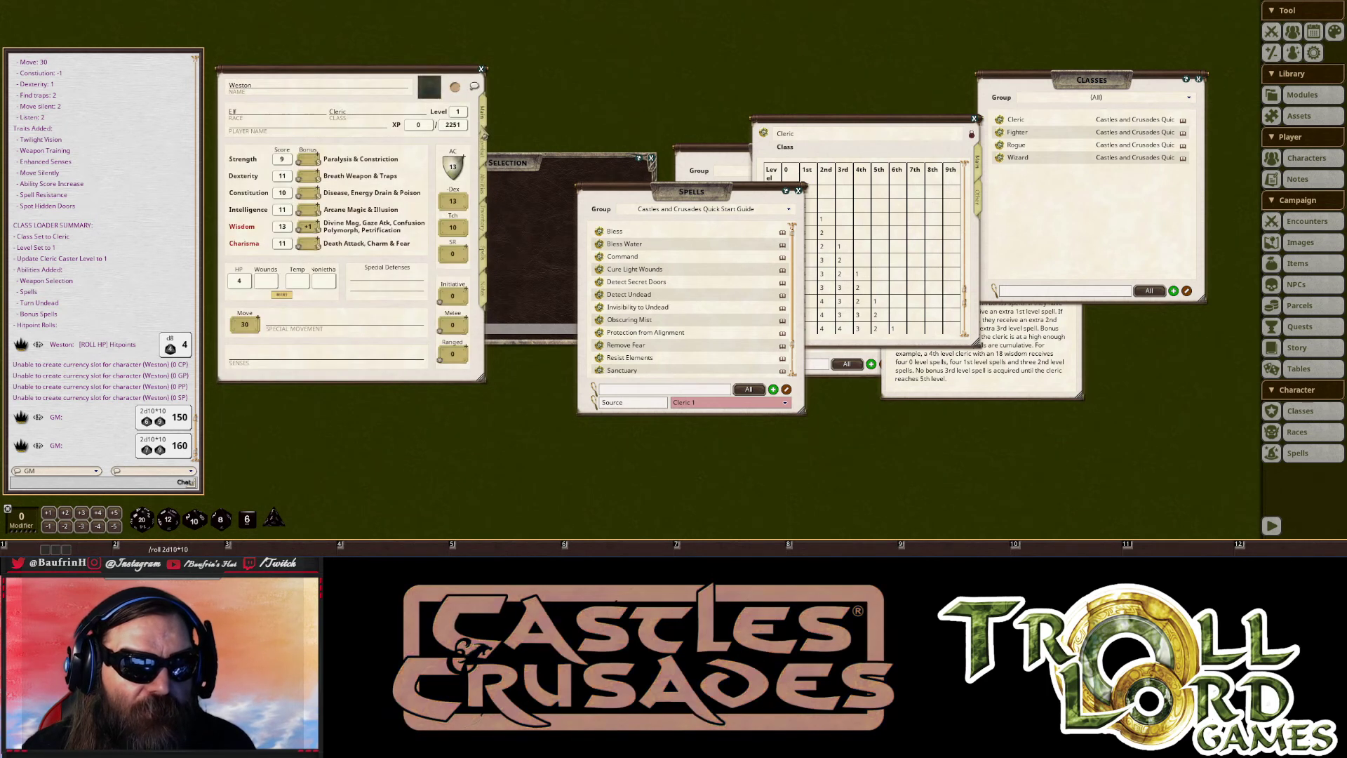
left_click(483, 146)
left_click(482, 113)
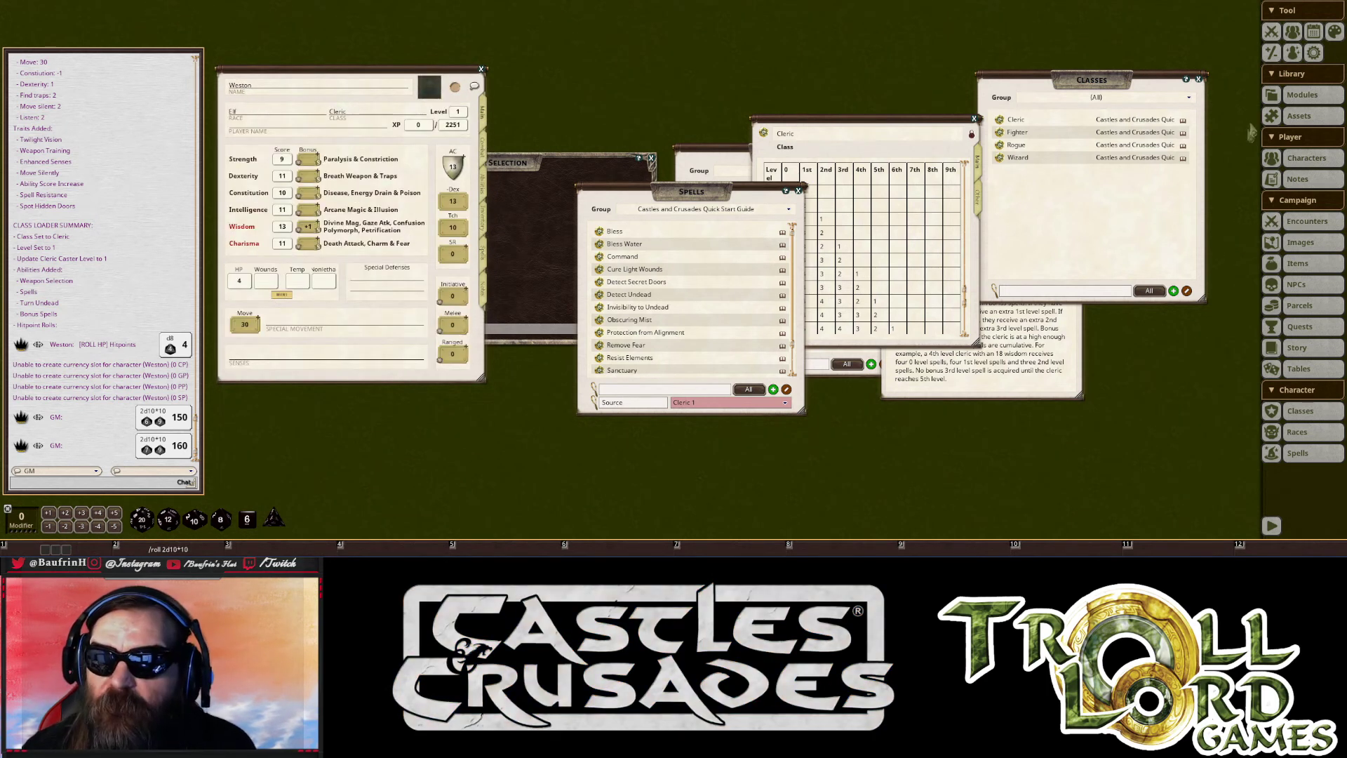
left_click(1274, 33)
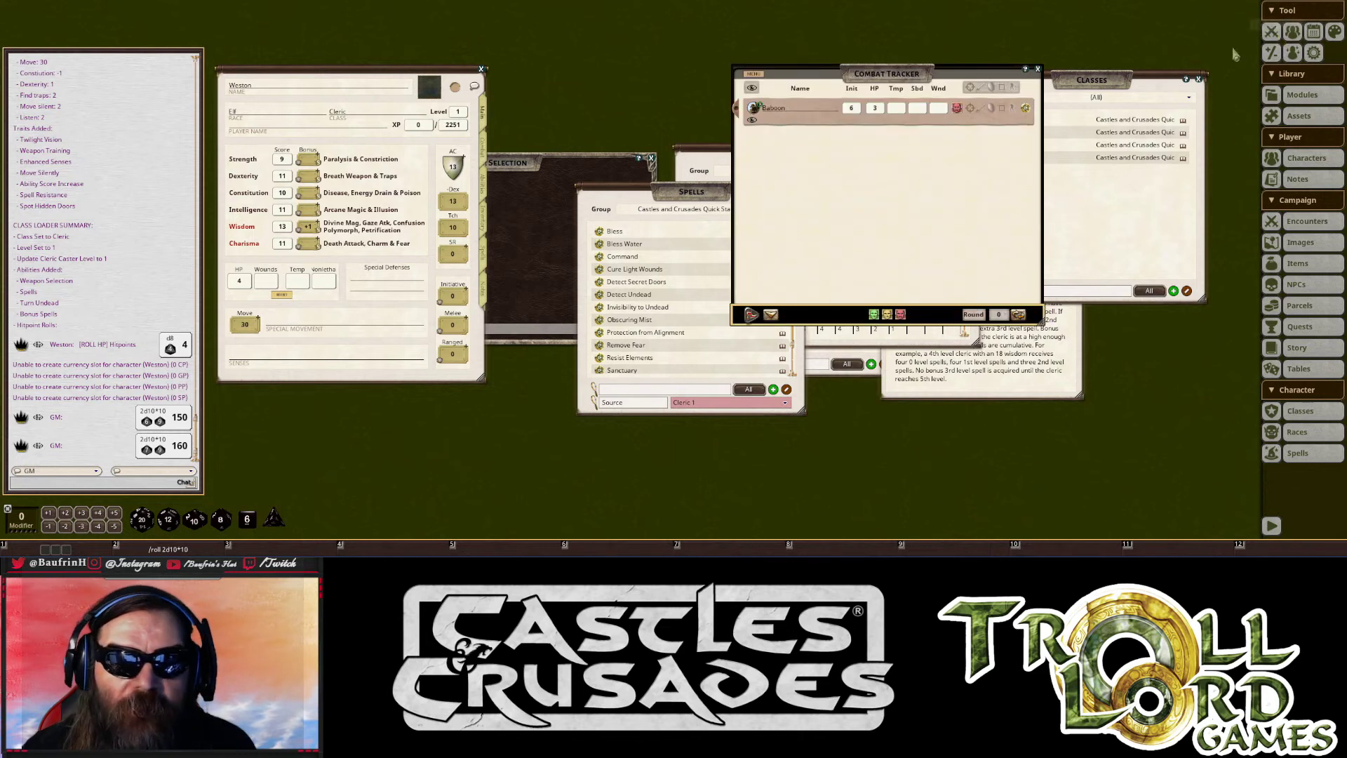
- Assign the character a portrait from one of the available portrait sets
left_click(429, 87)
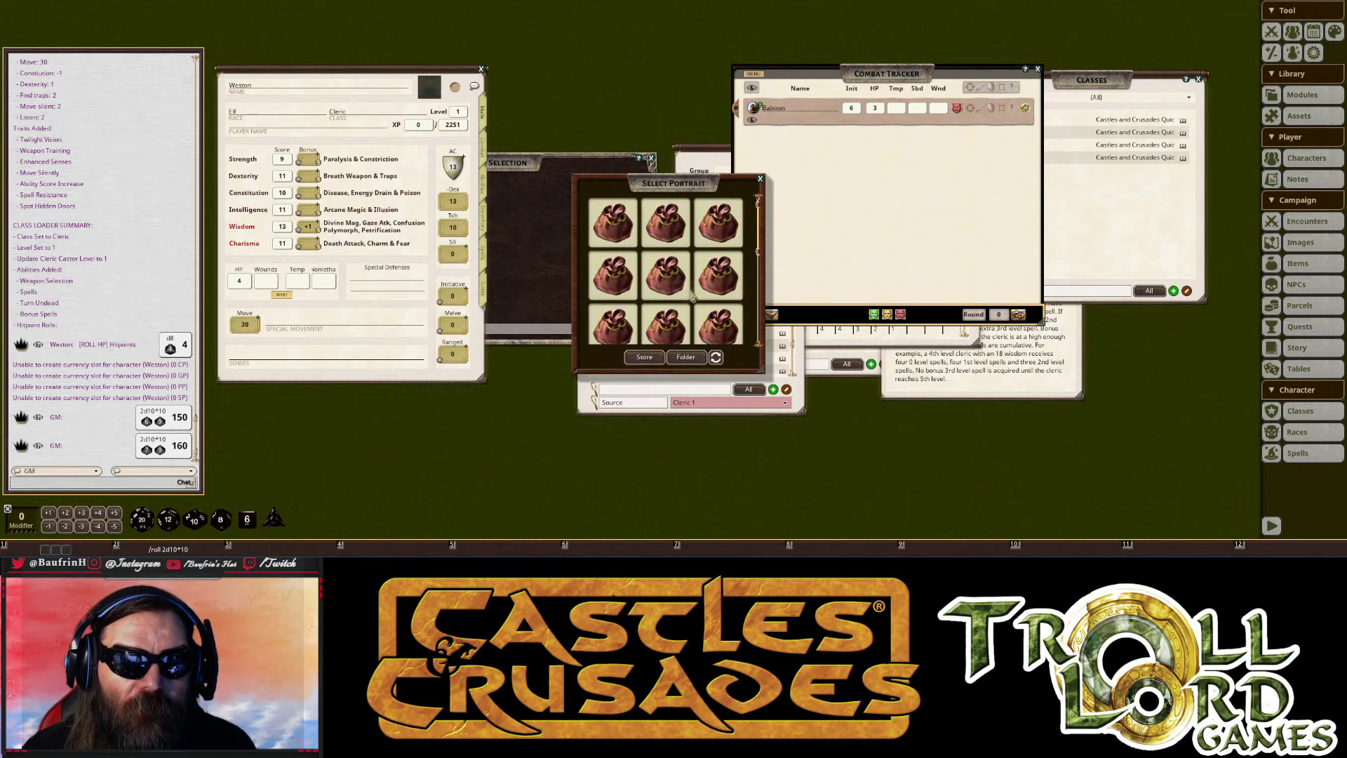
left_click(623, 286)
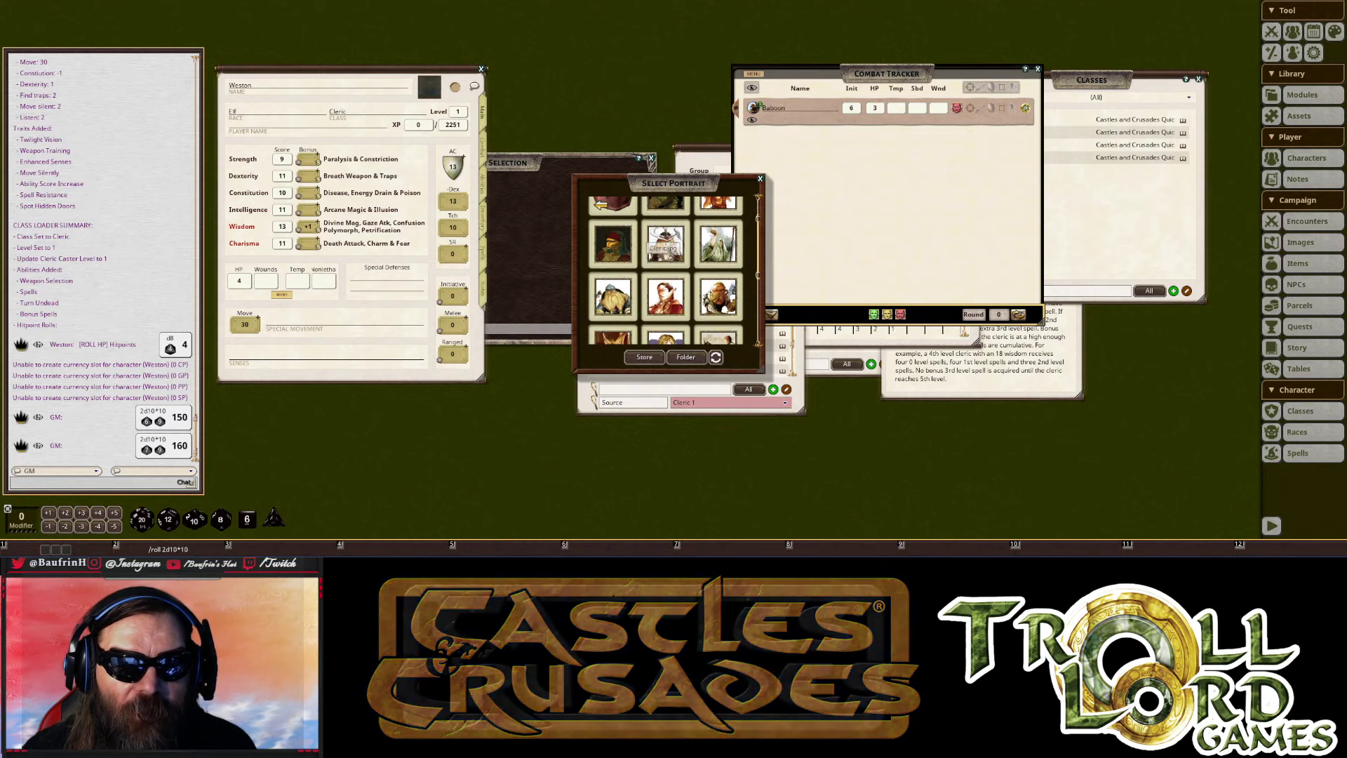
left_click(674, 240)
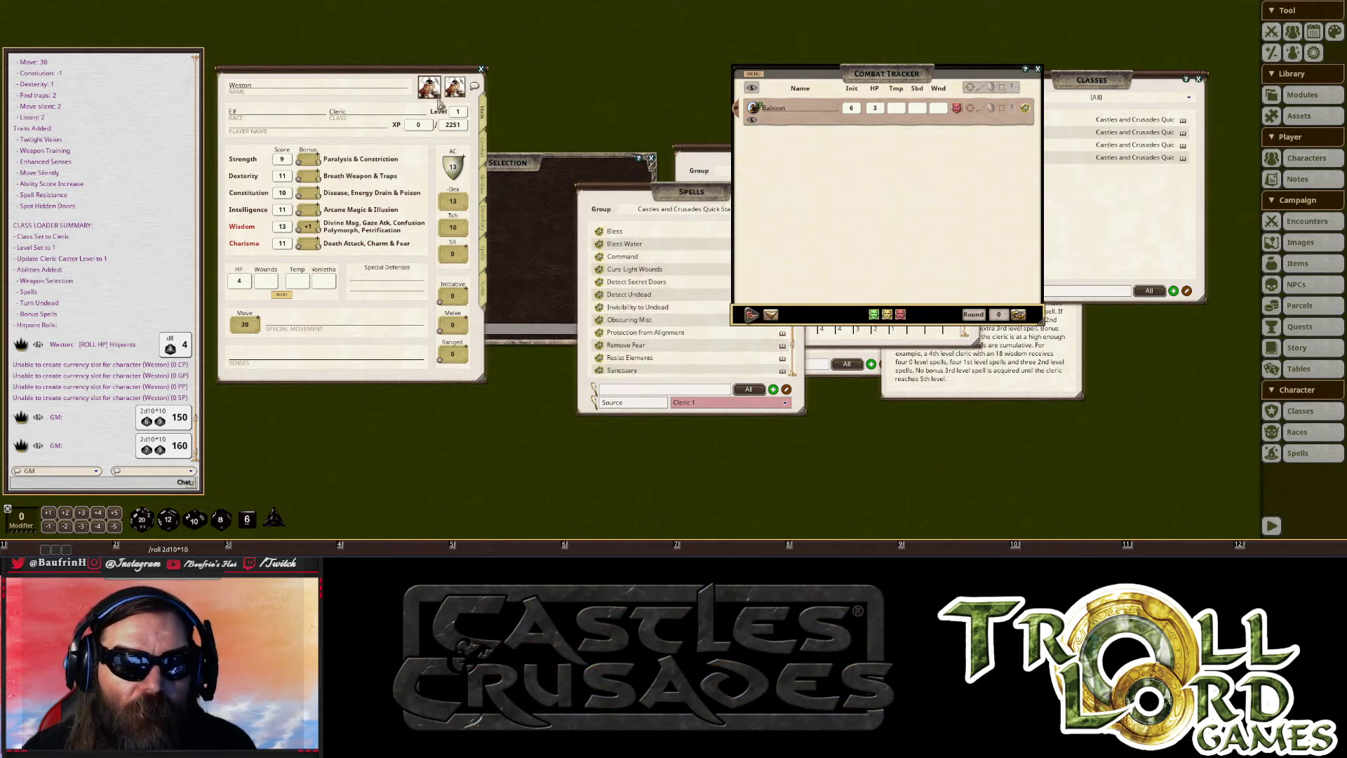
- Add Weston to the Combat Tracker, show the targeting sections, and make Weston and the Baboon target each other
left_click_drag(440, 95, 775, 153)
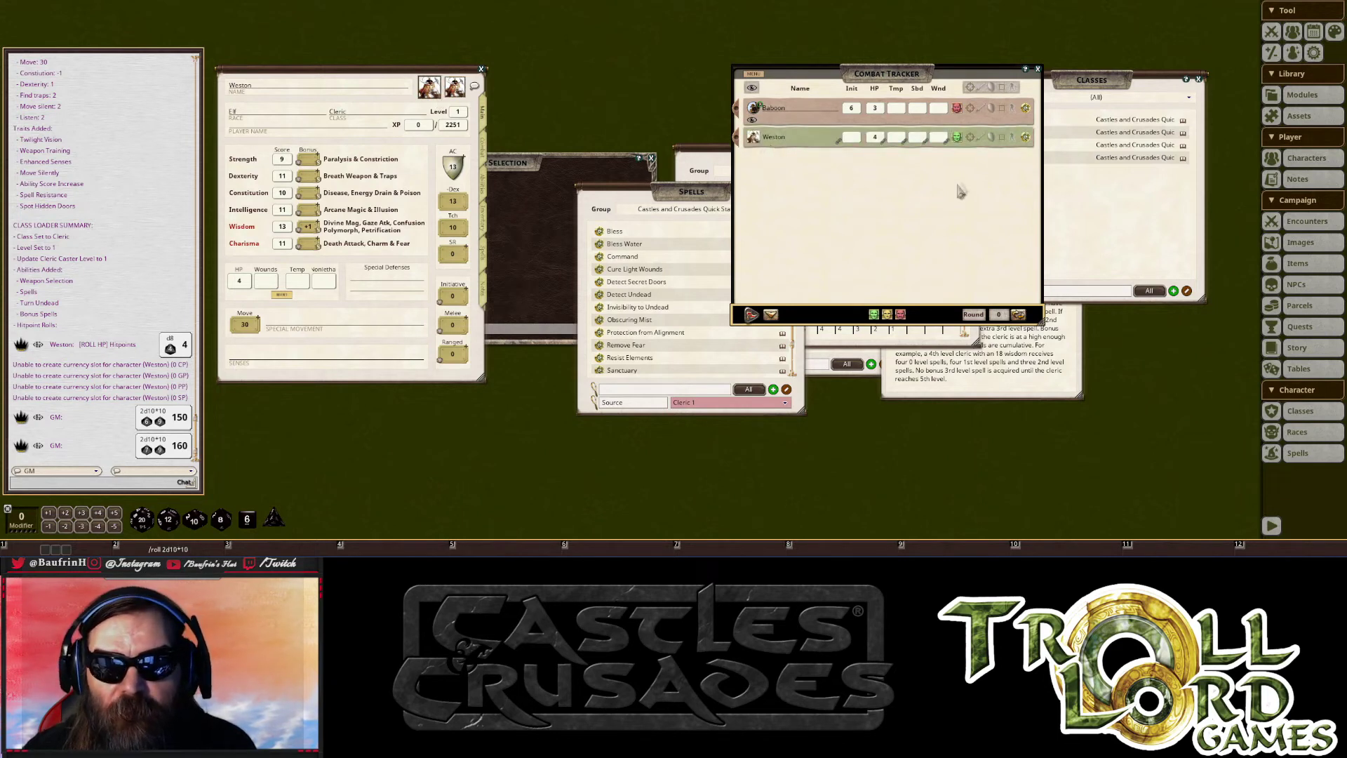
left_click(971, 139)
left_click(970, 111)
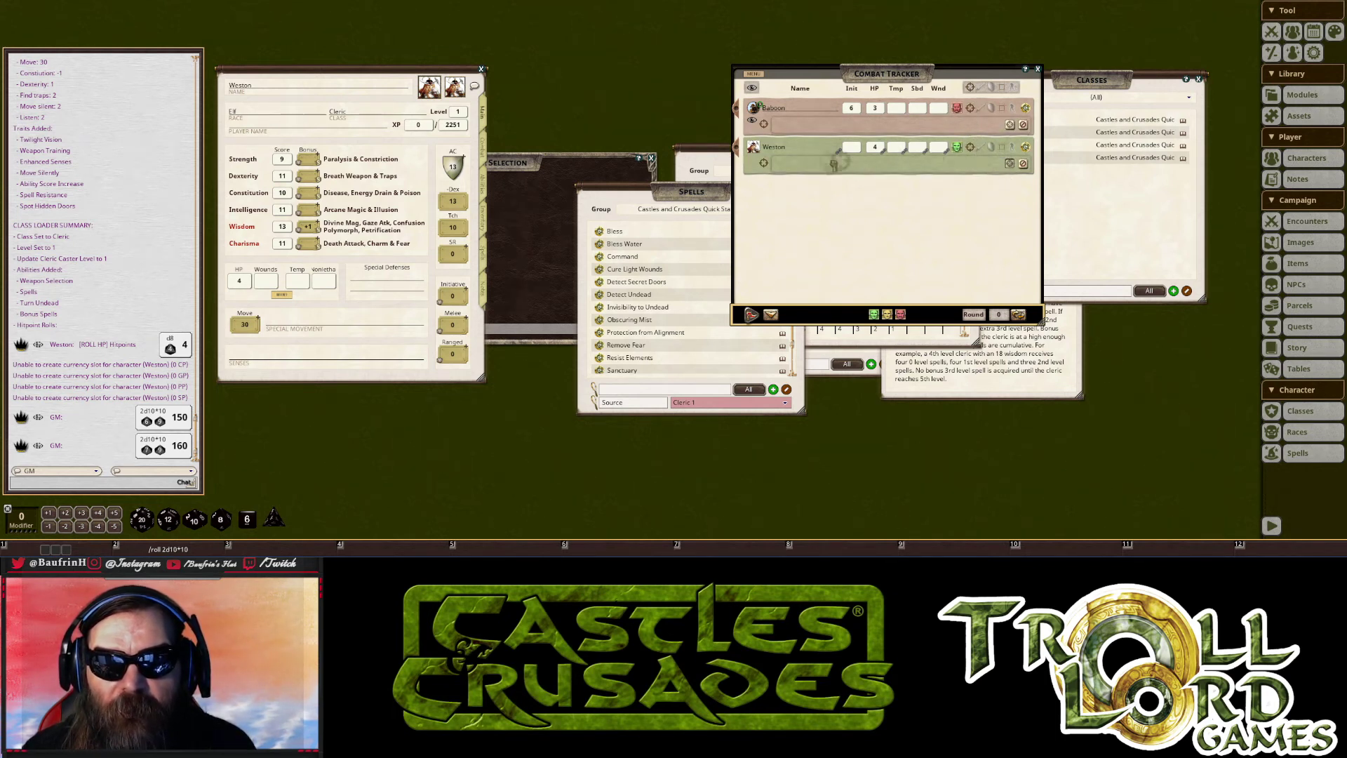
left_click_drag(753, 106, 780, 164)
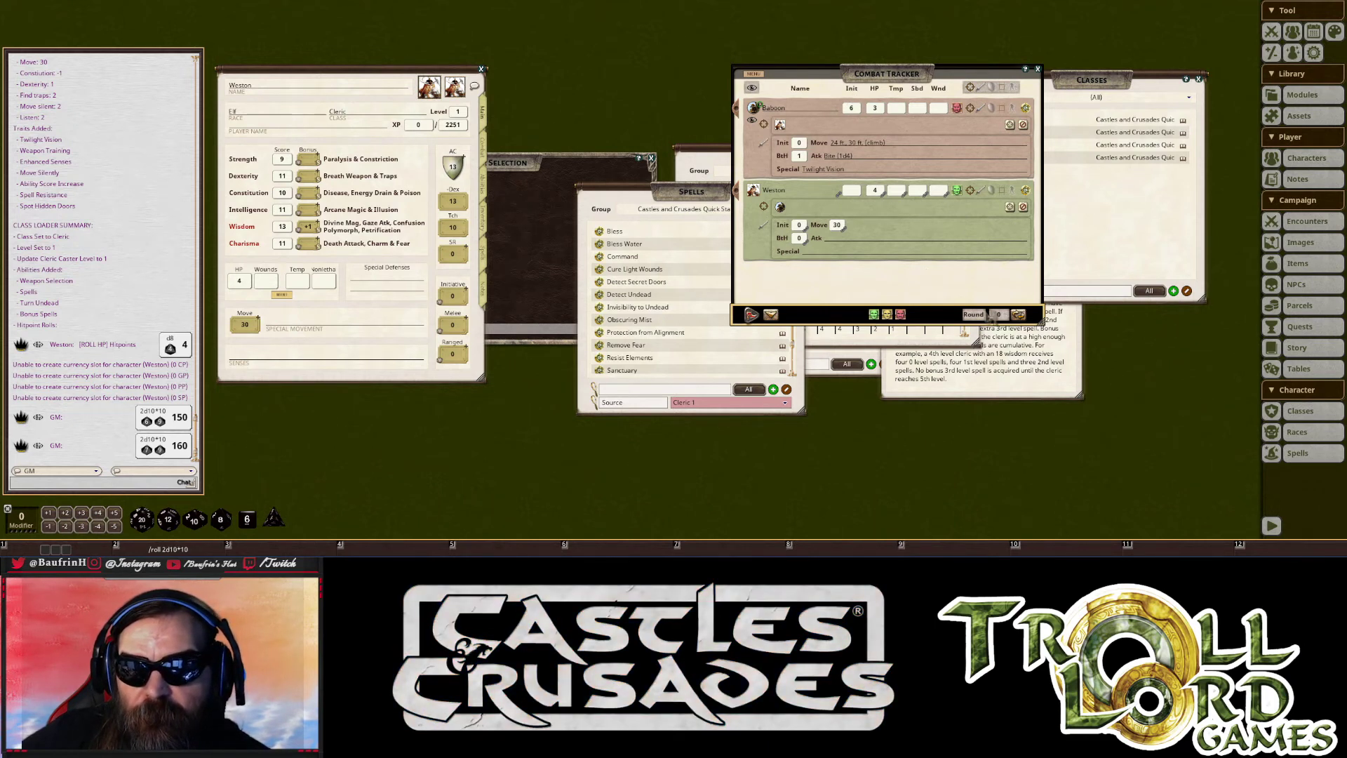
- Start the first combat round and roll Weston's light mace attack and damage against the Baboon
left_click(1018, 315)
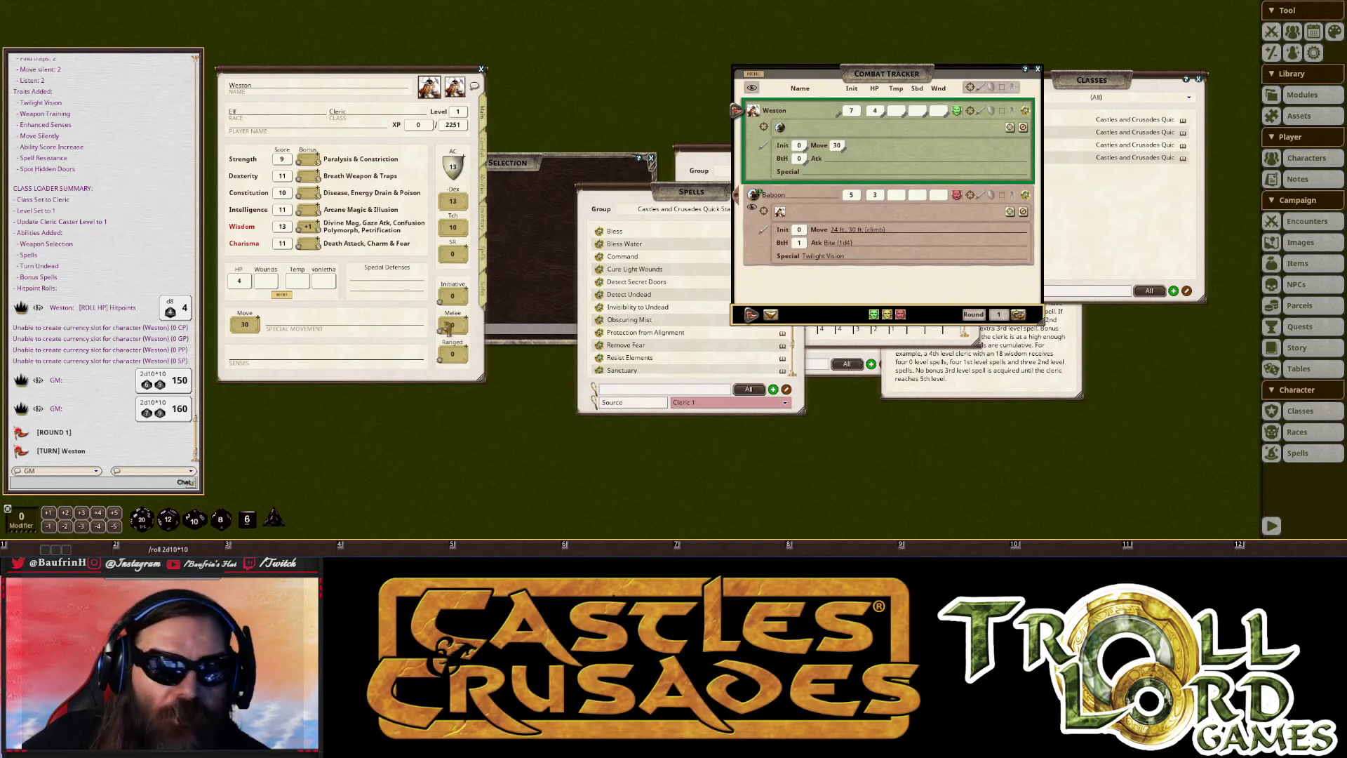
left_click(483, 194)
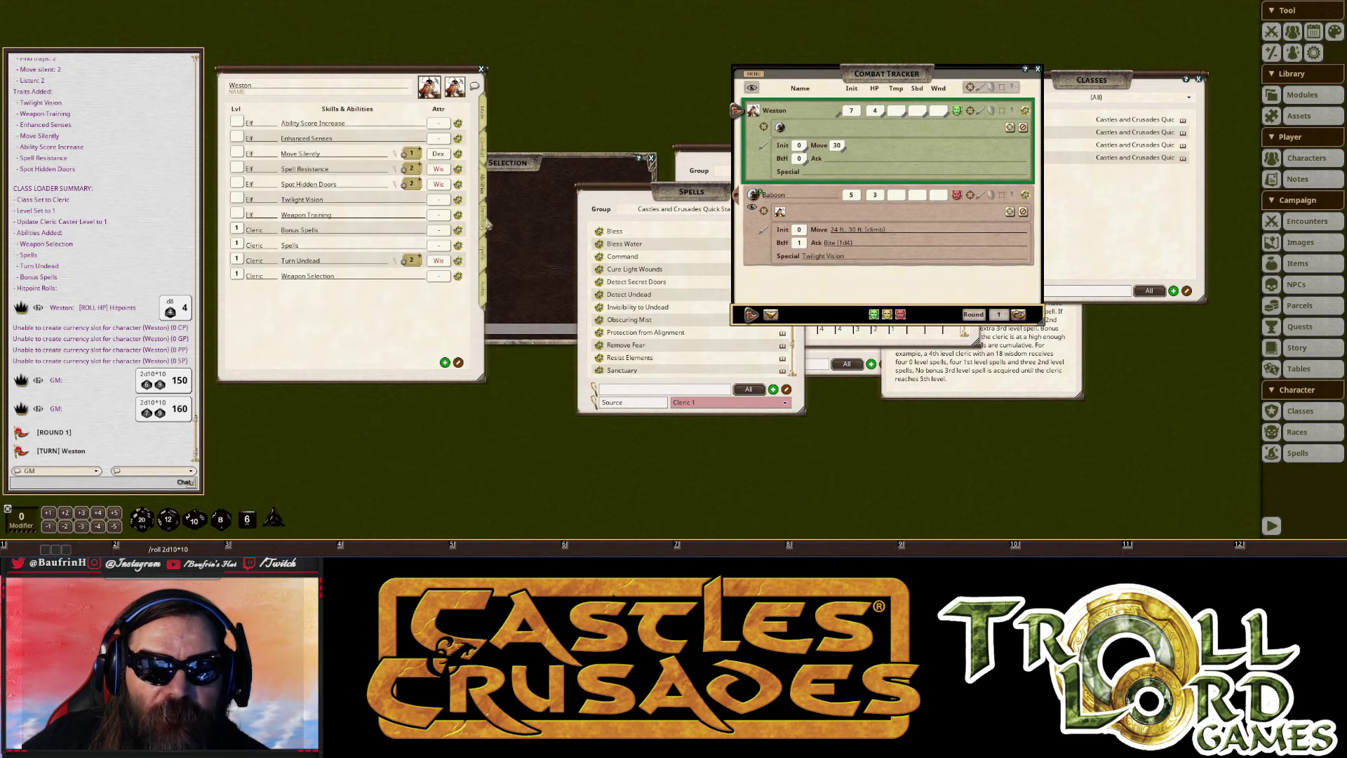
left_click(486, 223)
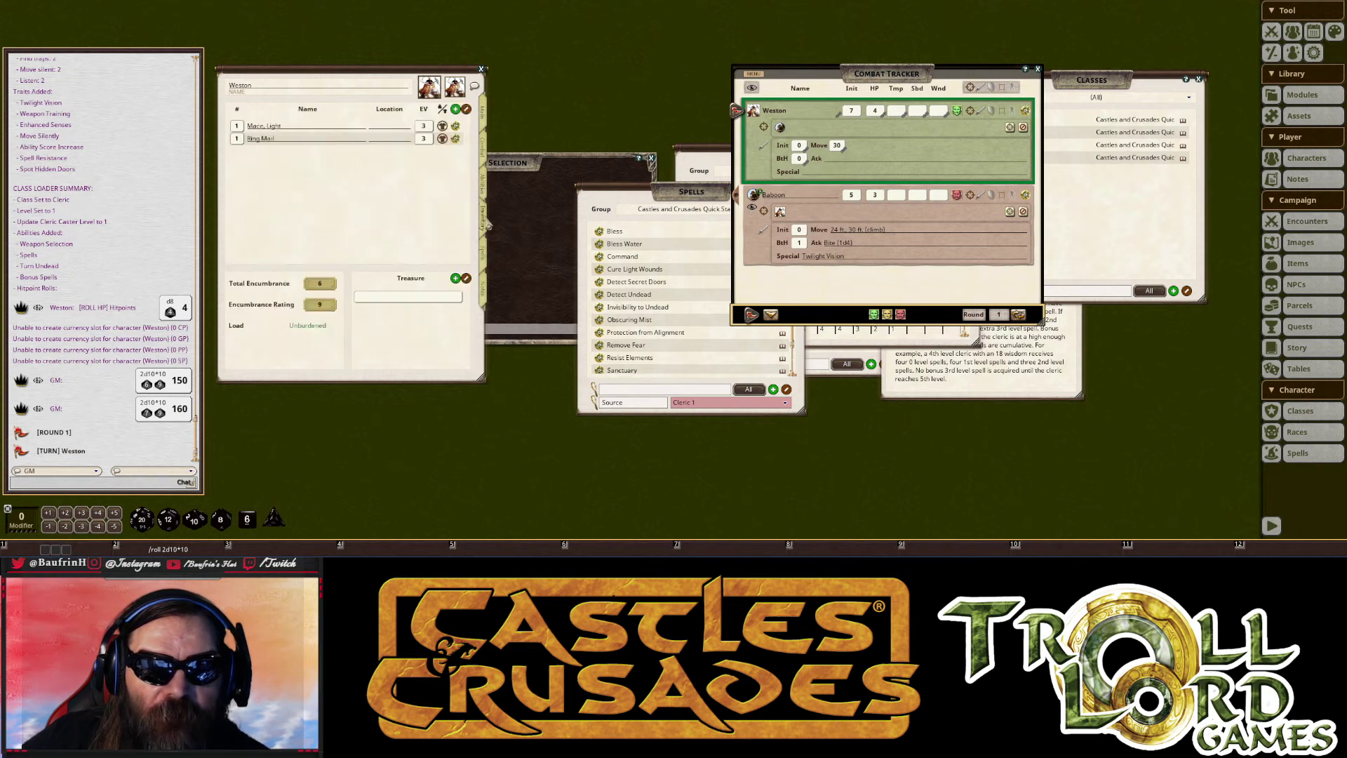
left_click(484, 163)
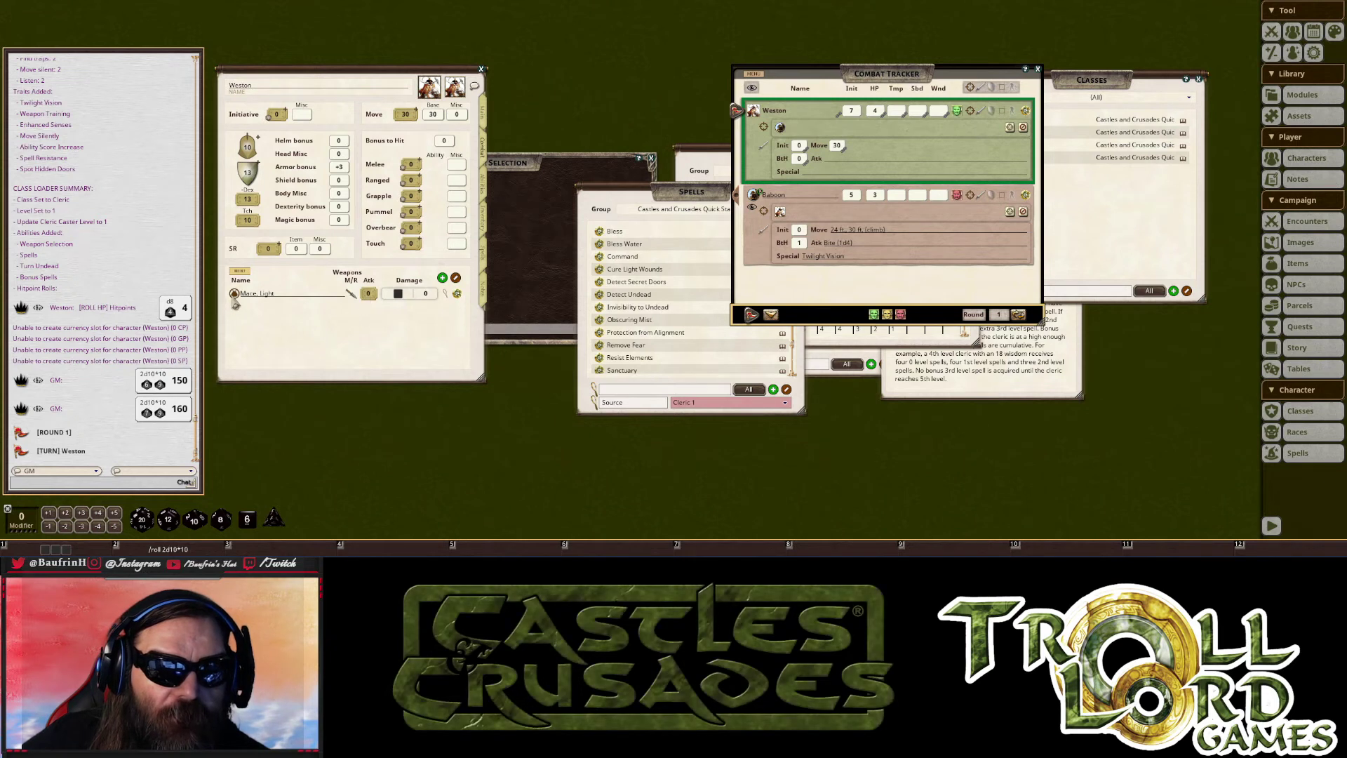
double_click(368, 295)
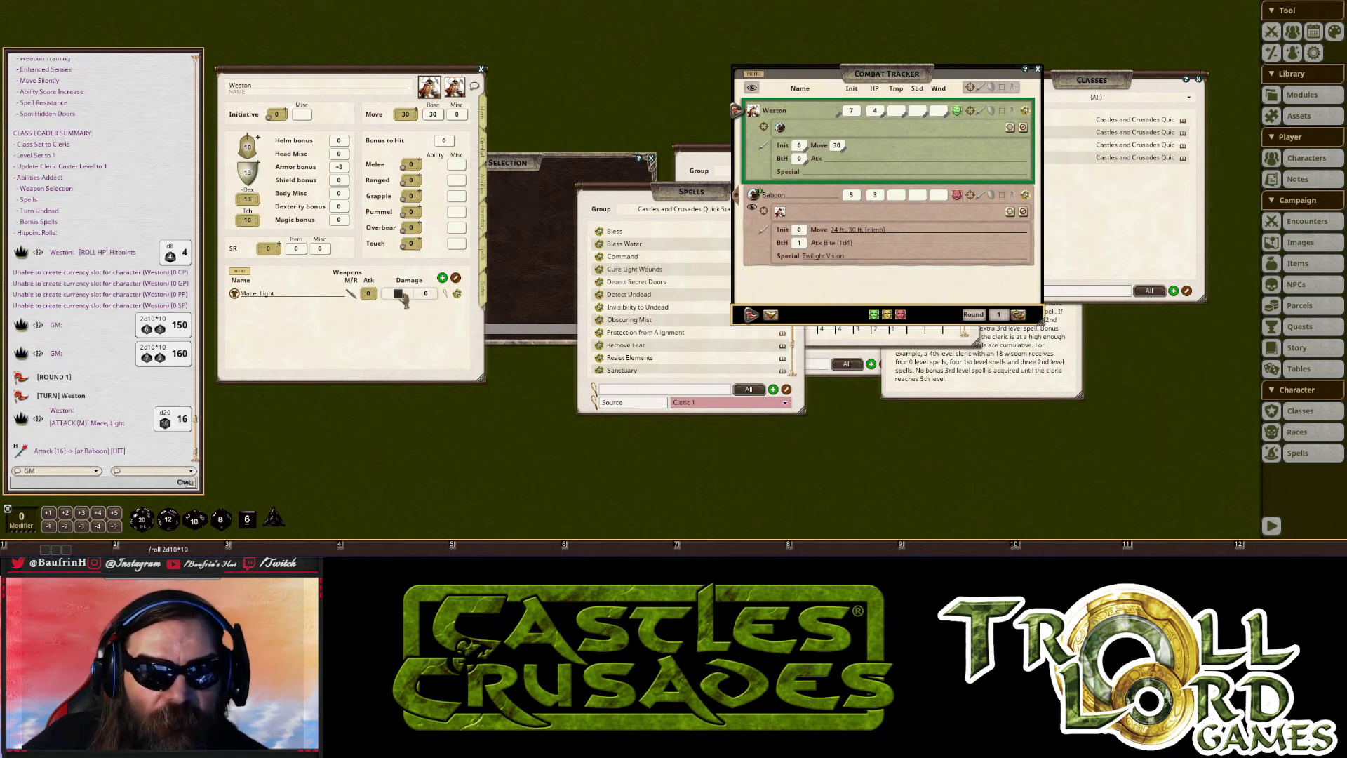
double_click(400, 295)
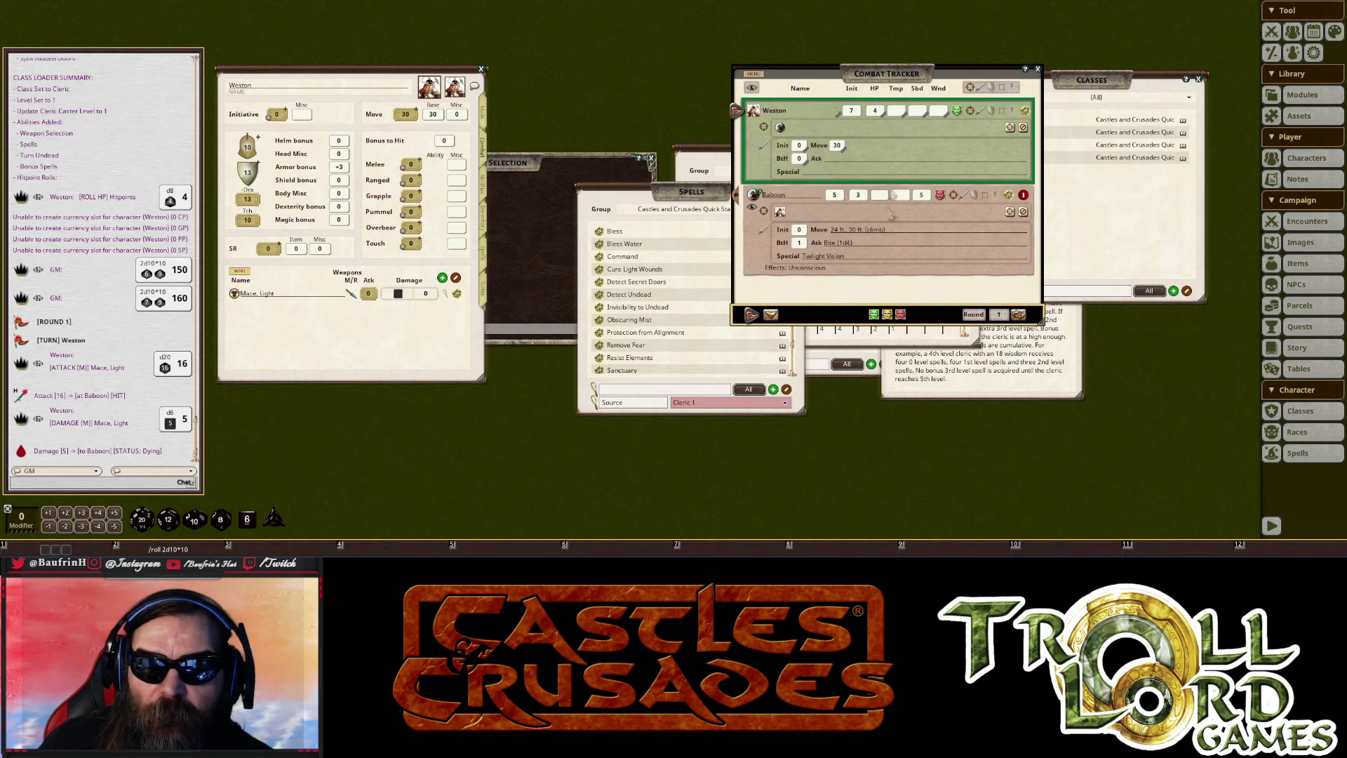
- Make Weston his own target instead of the Baboon and roll the Cure Light Wounds healing
left_click(483, 114)
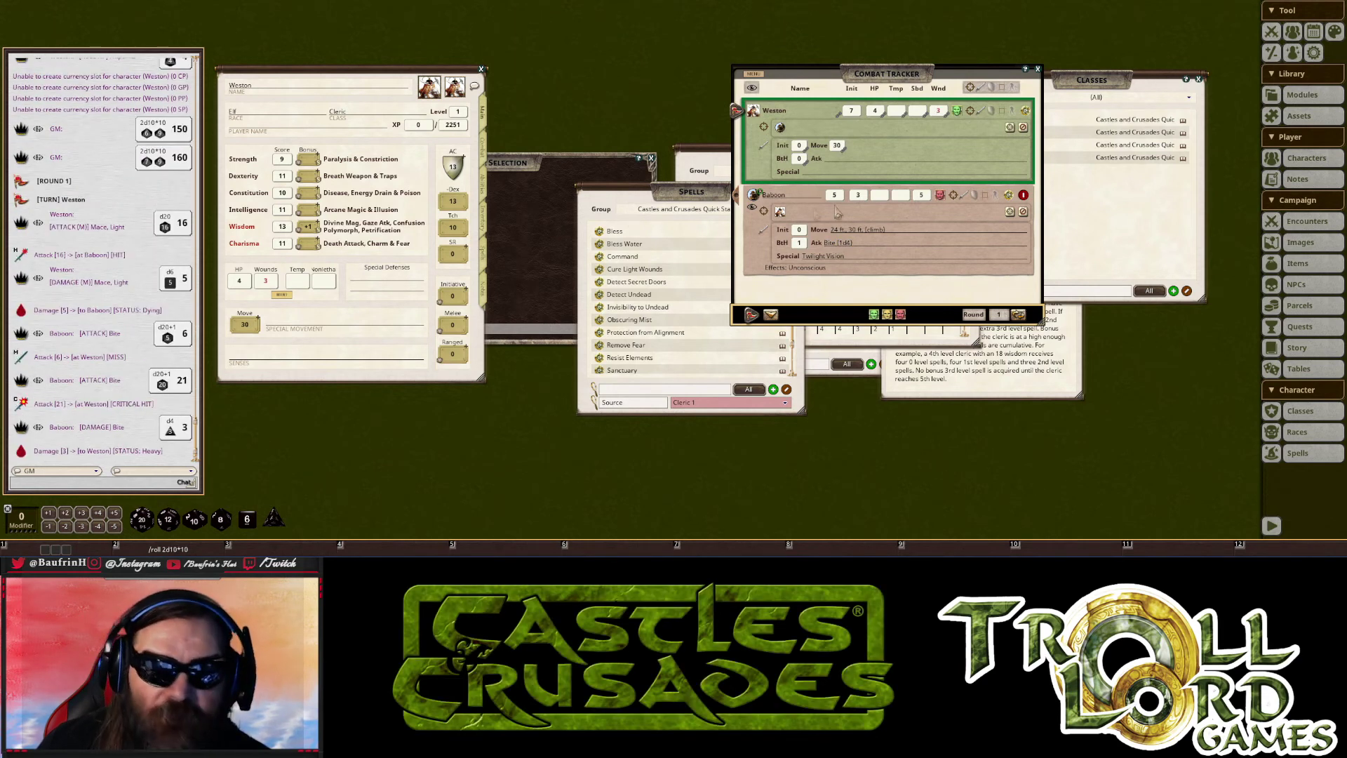
left_click(484, 156)
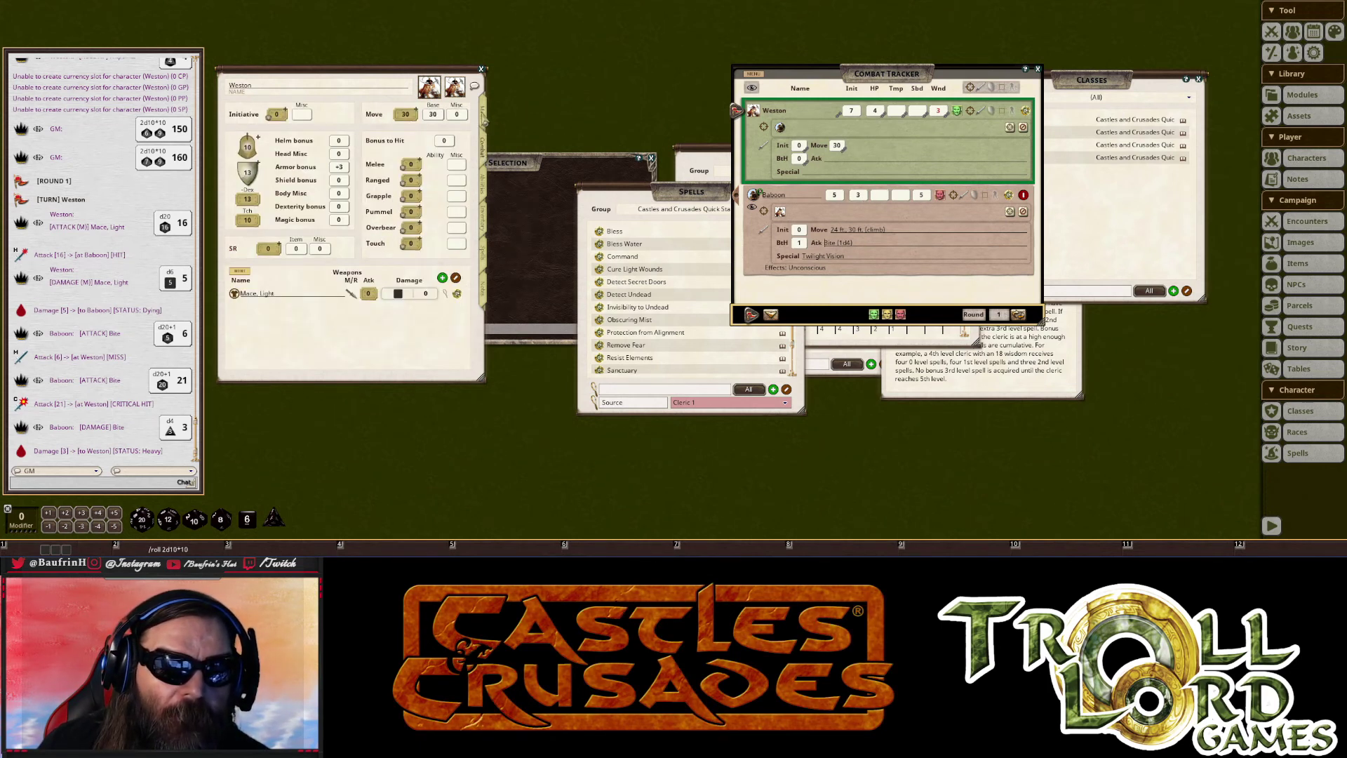
left_click(484, 119)
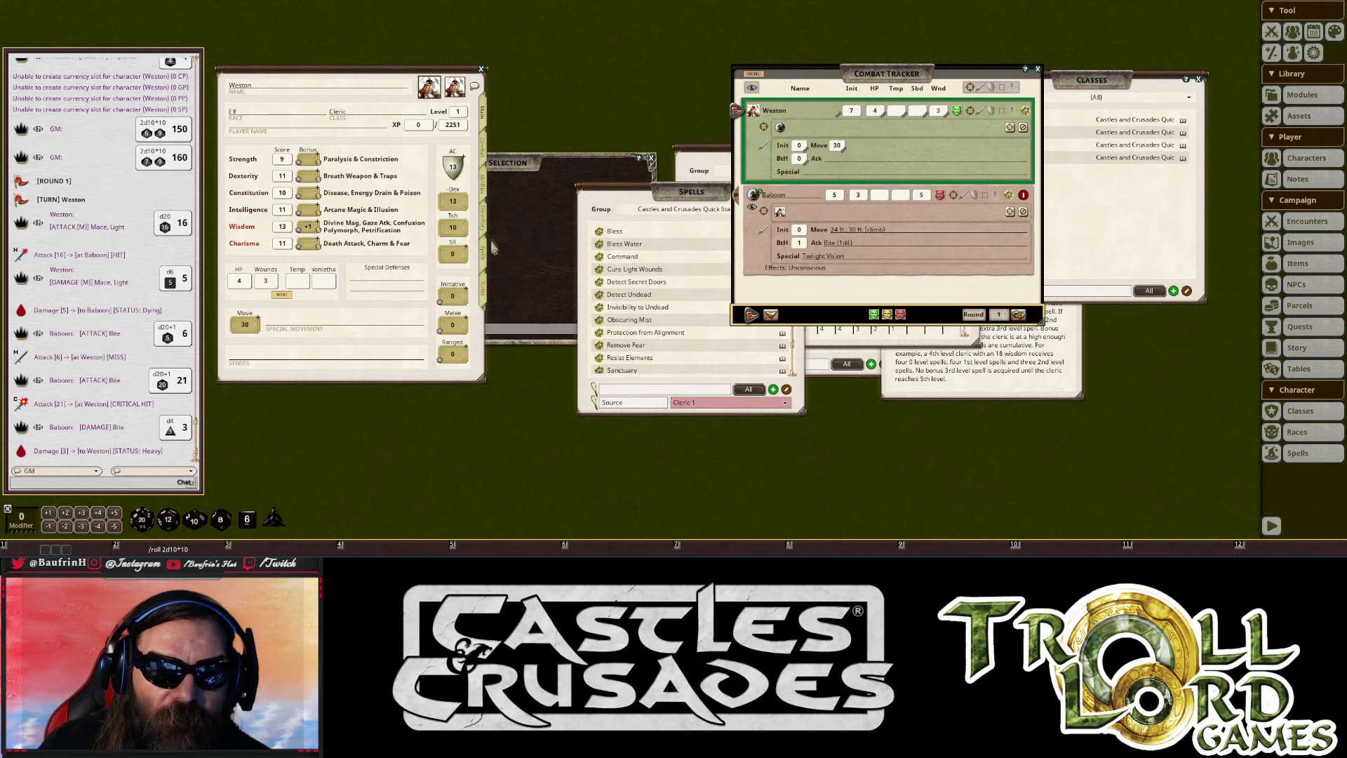
left_click(485, 271)
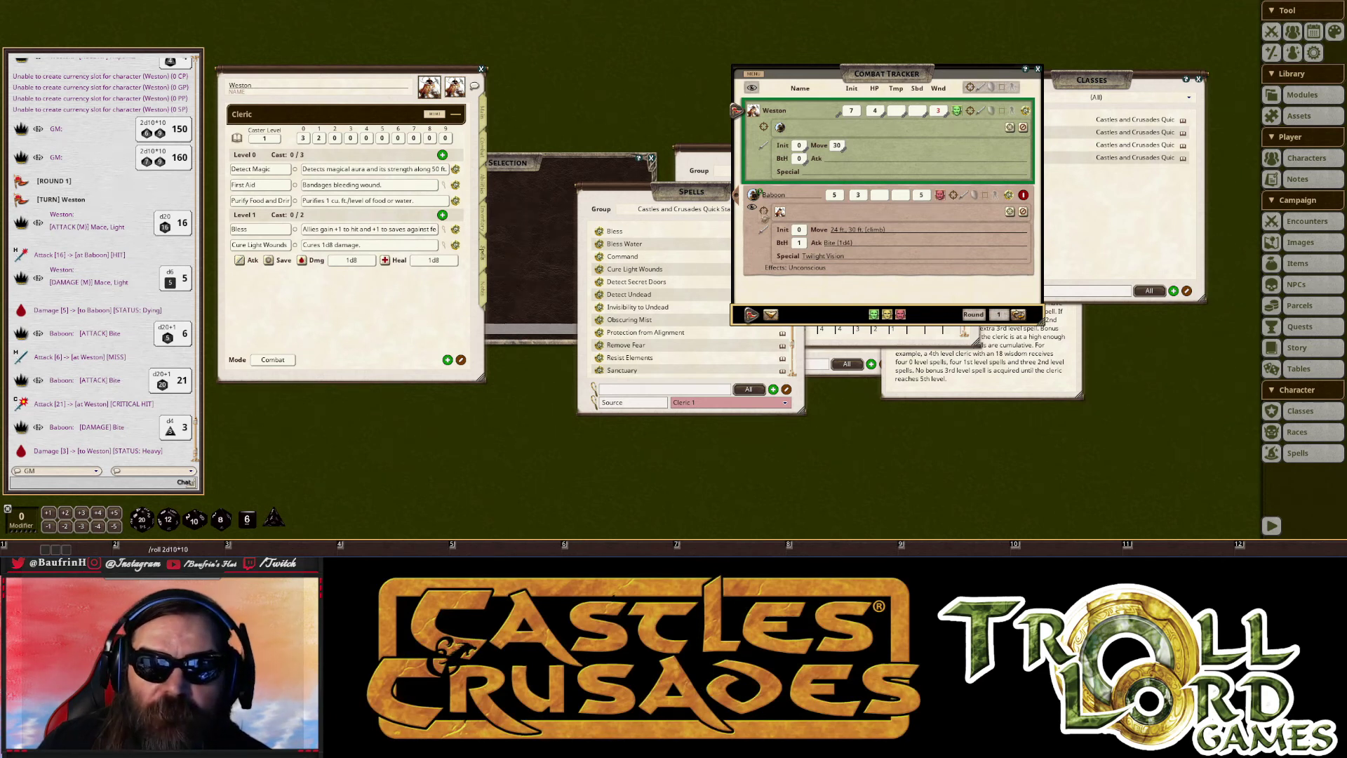
left_click(1022, 127)
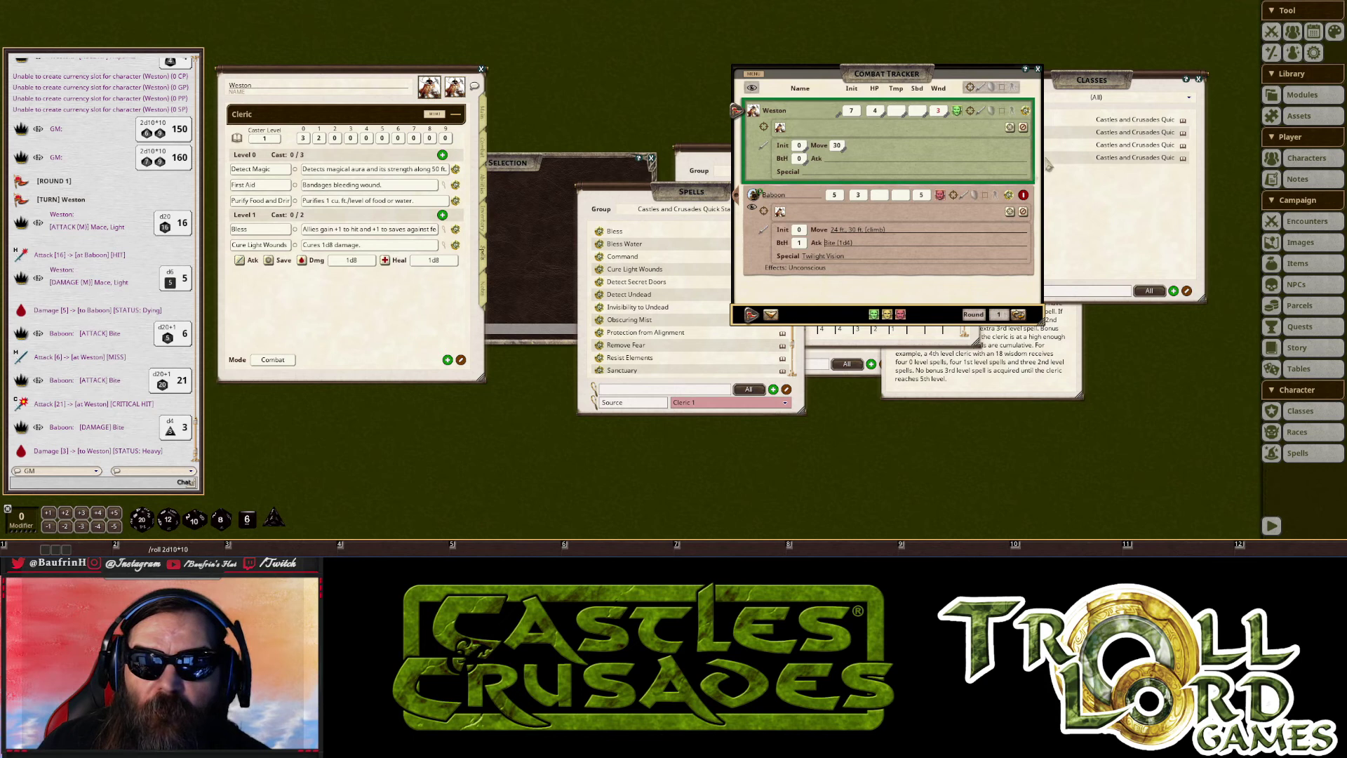
double_click(384, 266)
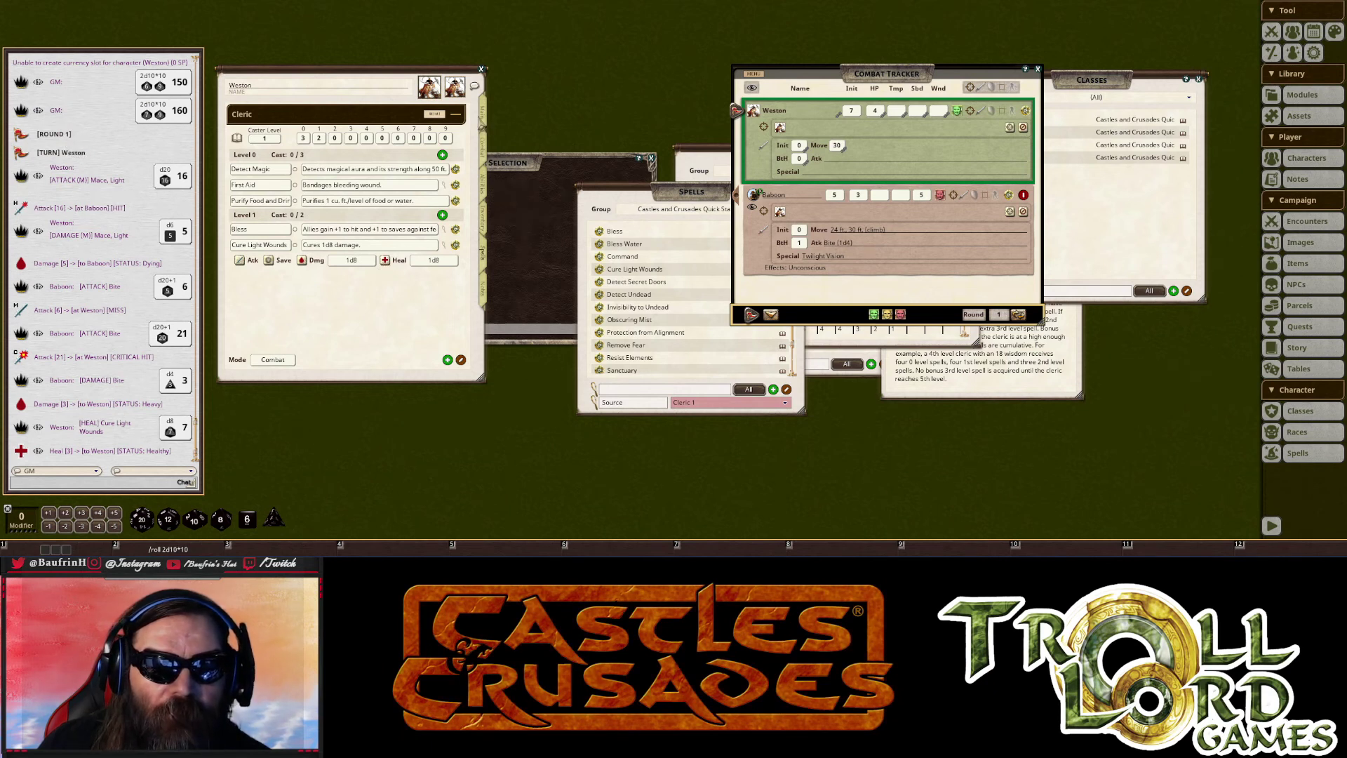
- Set Weston's wounds to 2 on the main page of the character sheet
left_click(483, 115)
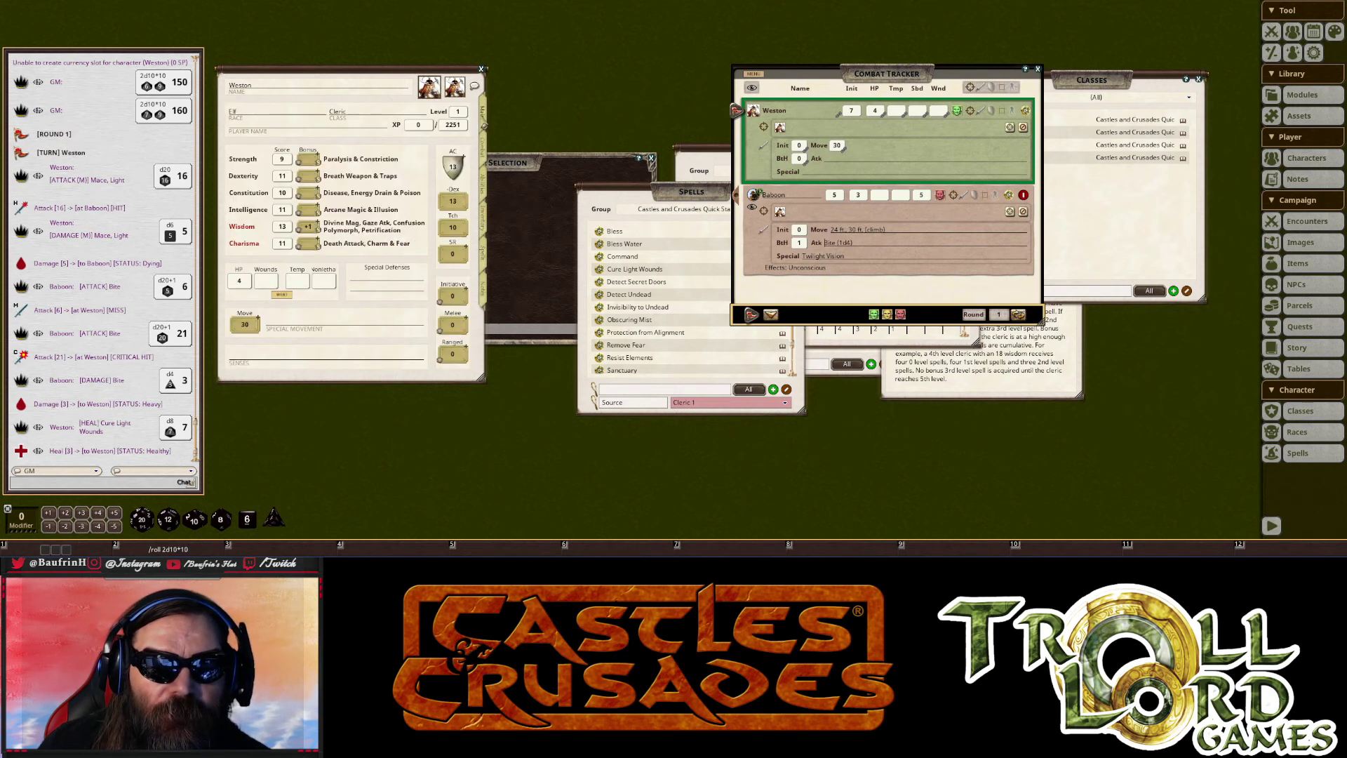
left_click(266, 282)
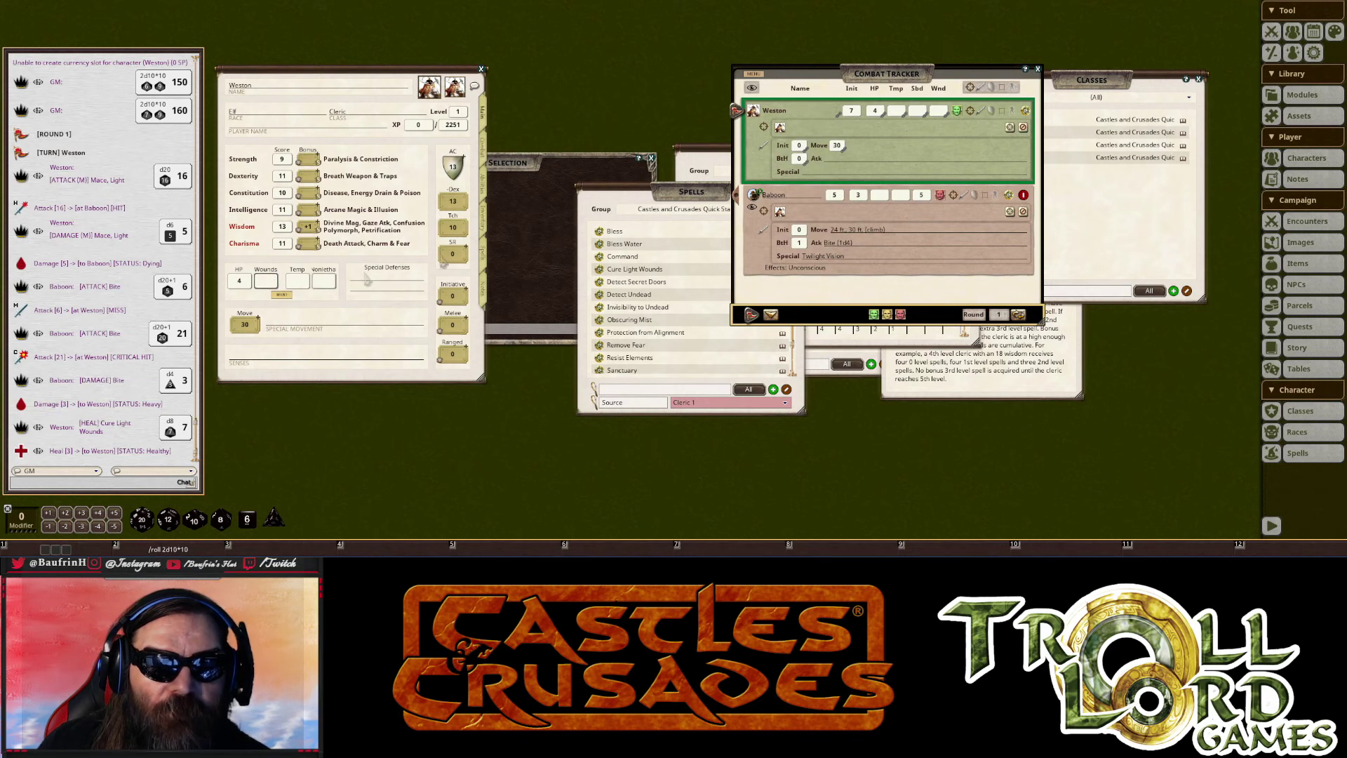
type("2")
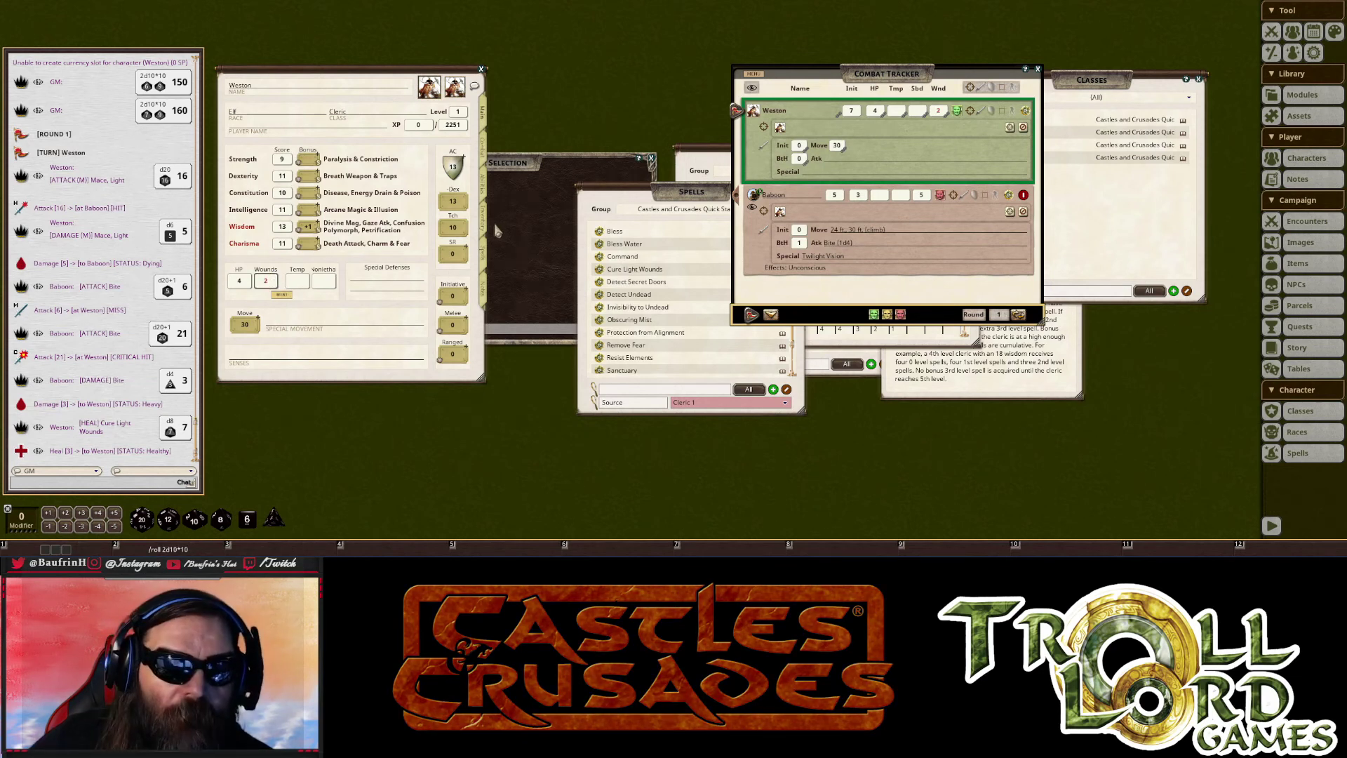
- Cast Bless and apply the Cure Light Wounds healing directly to Weston's entry in the Combat Tracker
left_click(486, 261)
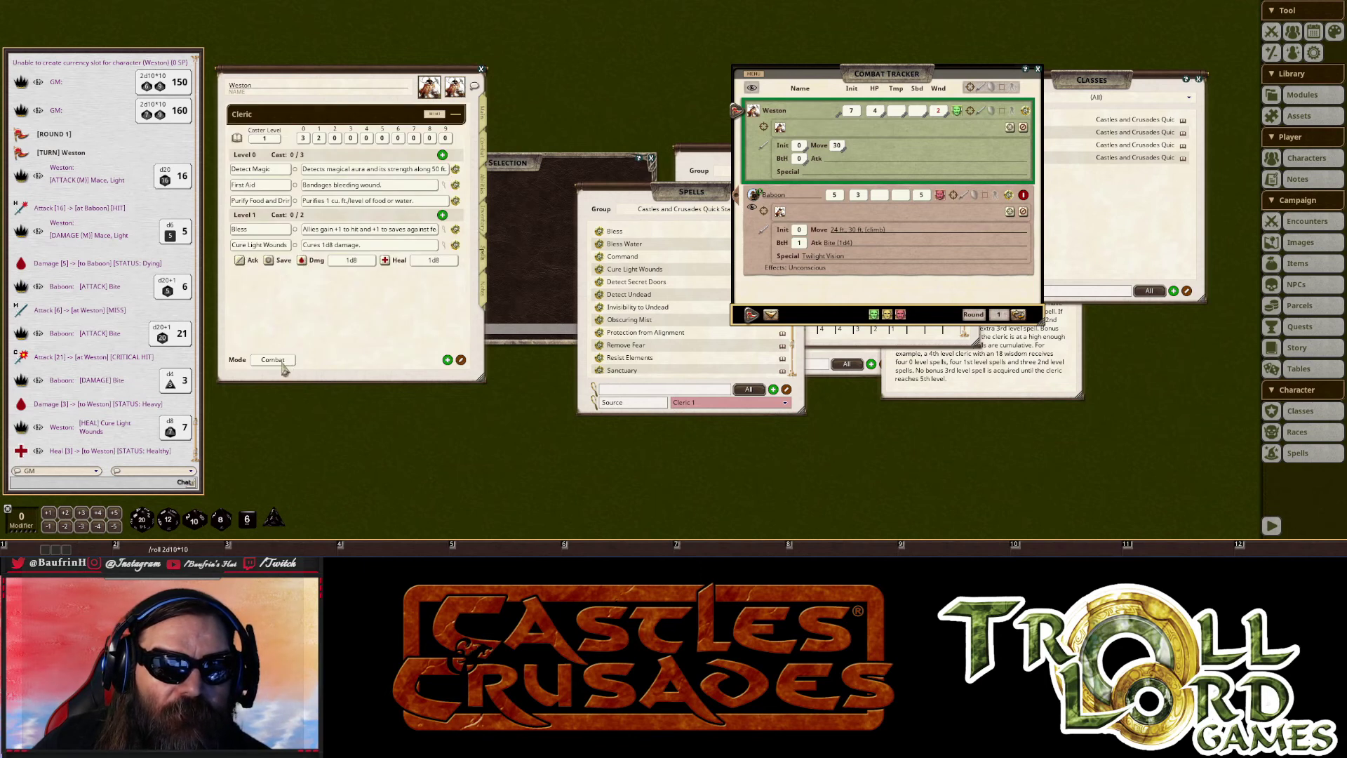
left_click(296, 230)
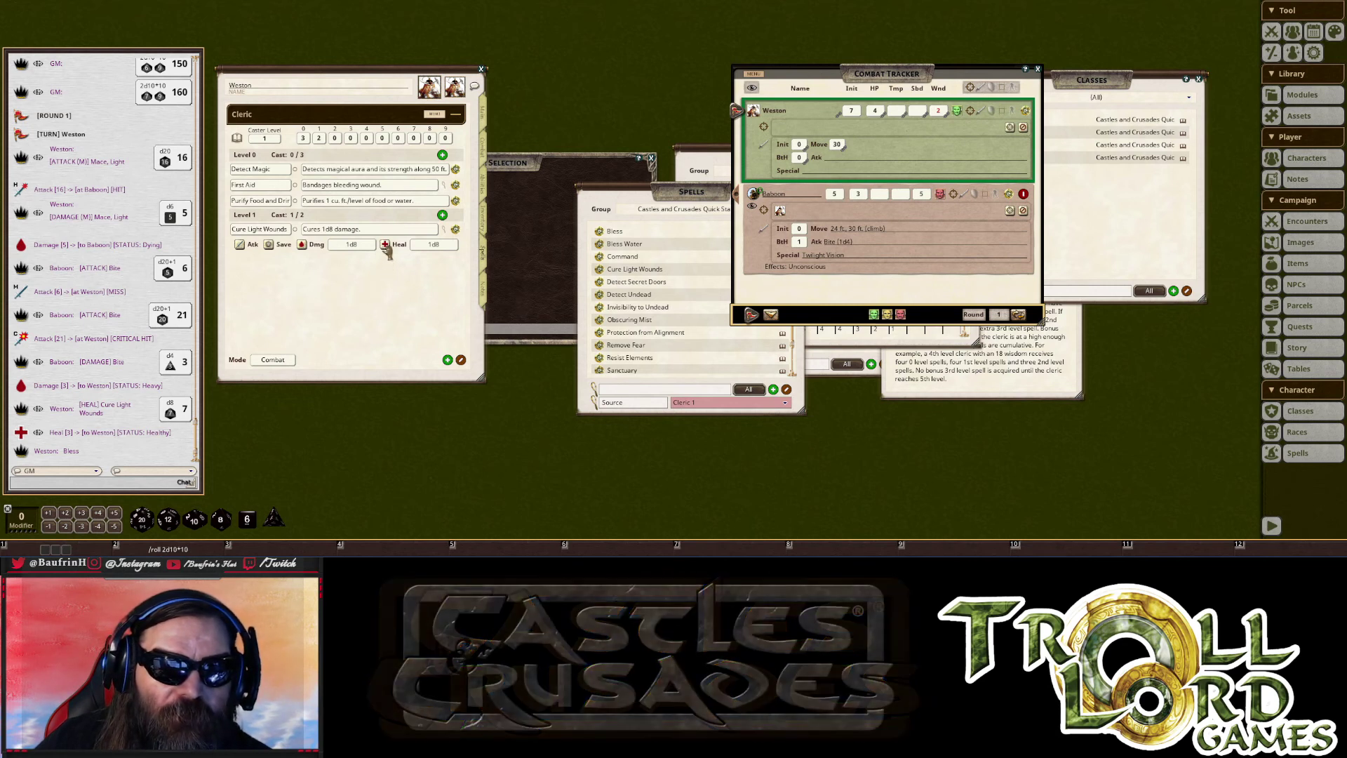
mouse_move(387, 251)
left_mouse_down()
mouse_move(440, 307)
mouse_move(722, 221)
mouse_move(789, 159)
left_mouse_up()
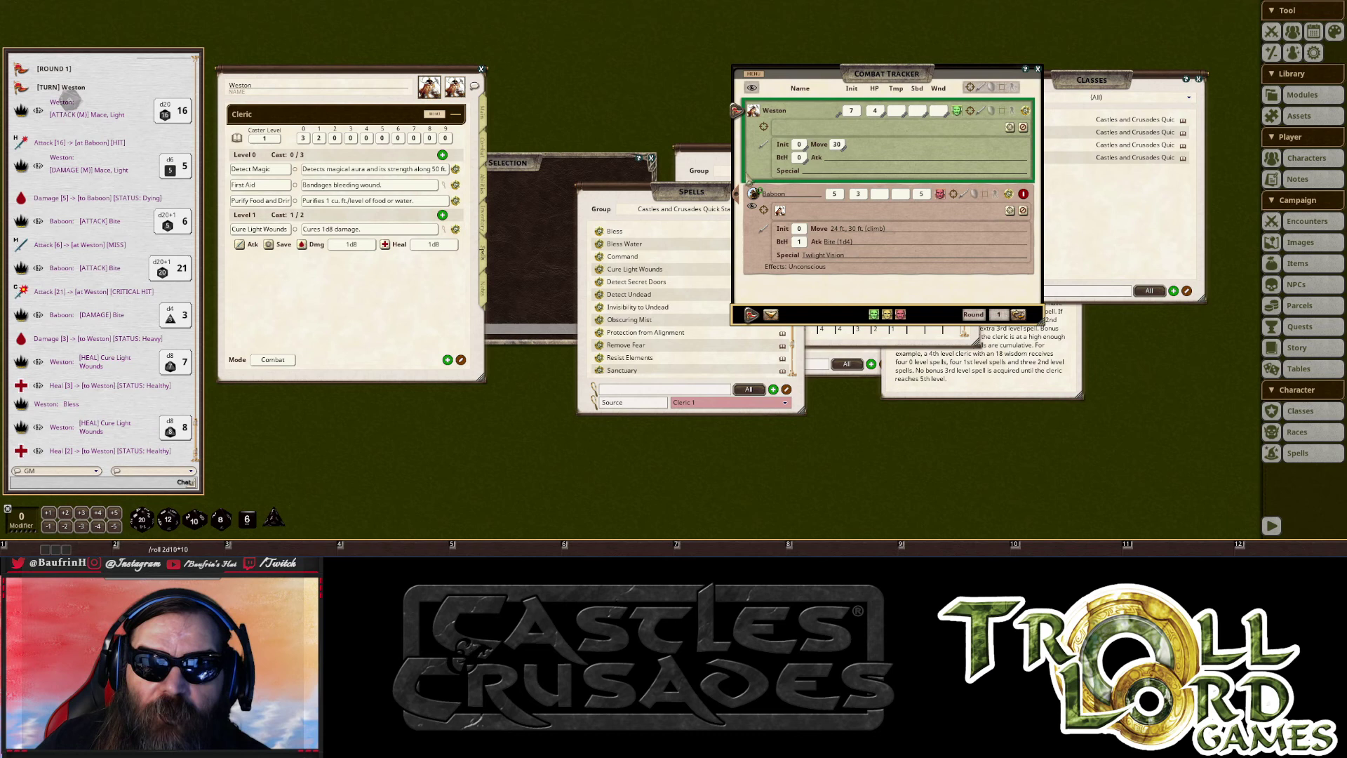
- Apply the Cure Light Wounds healing to the Baboon, then remove it from the Combat Tracker and close the tracker
left_click(483, 114)
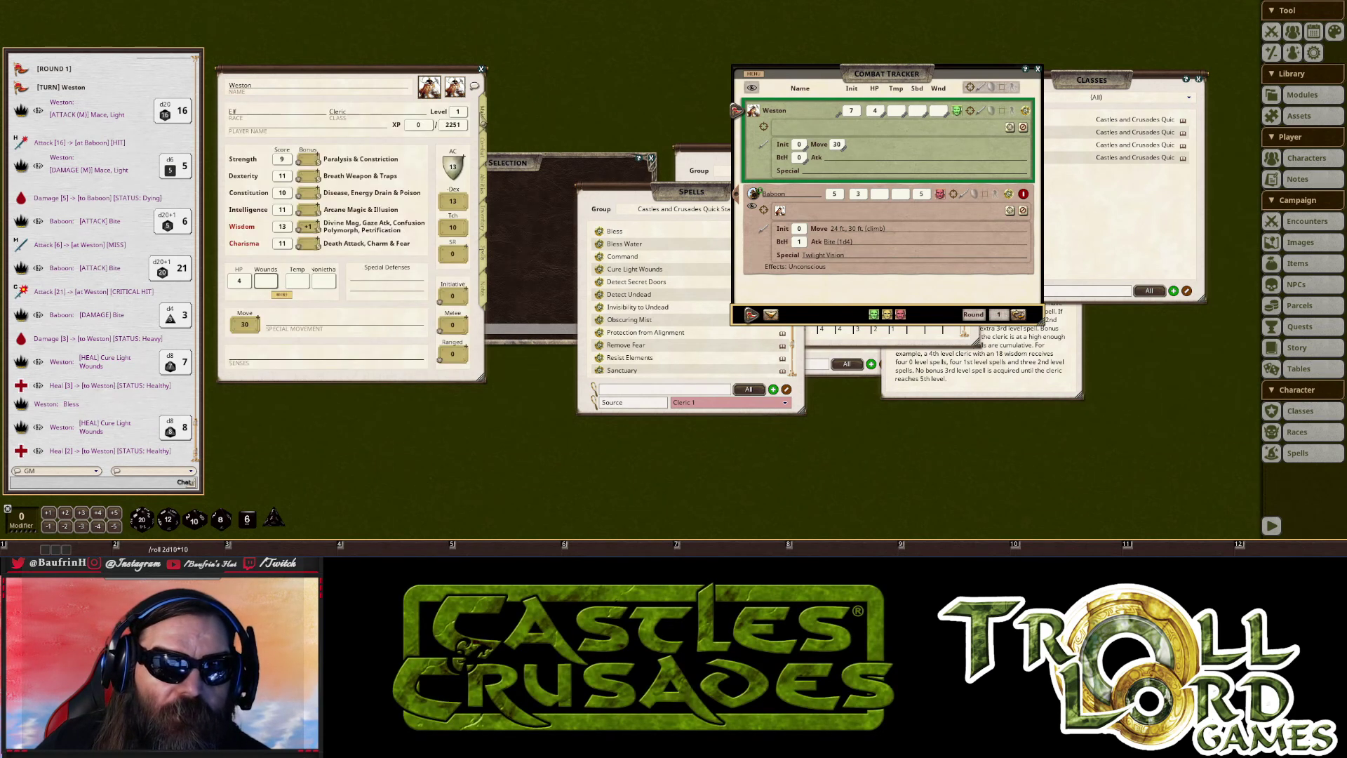
left_click(482, 149)
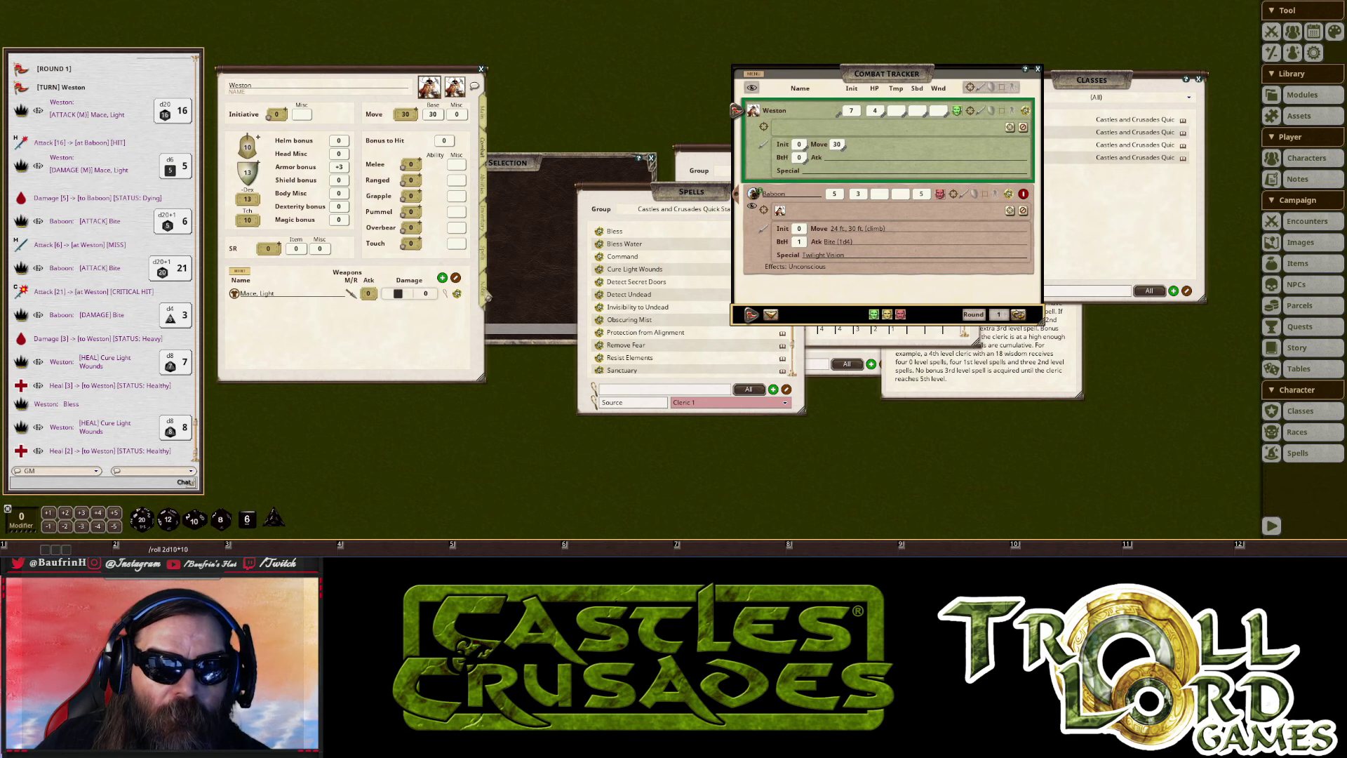
left_click(484, 290)
left_click(484, 261)
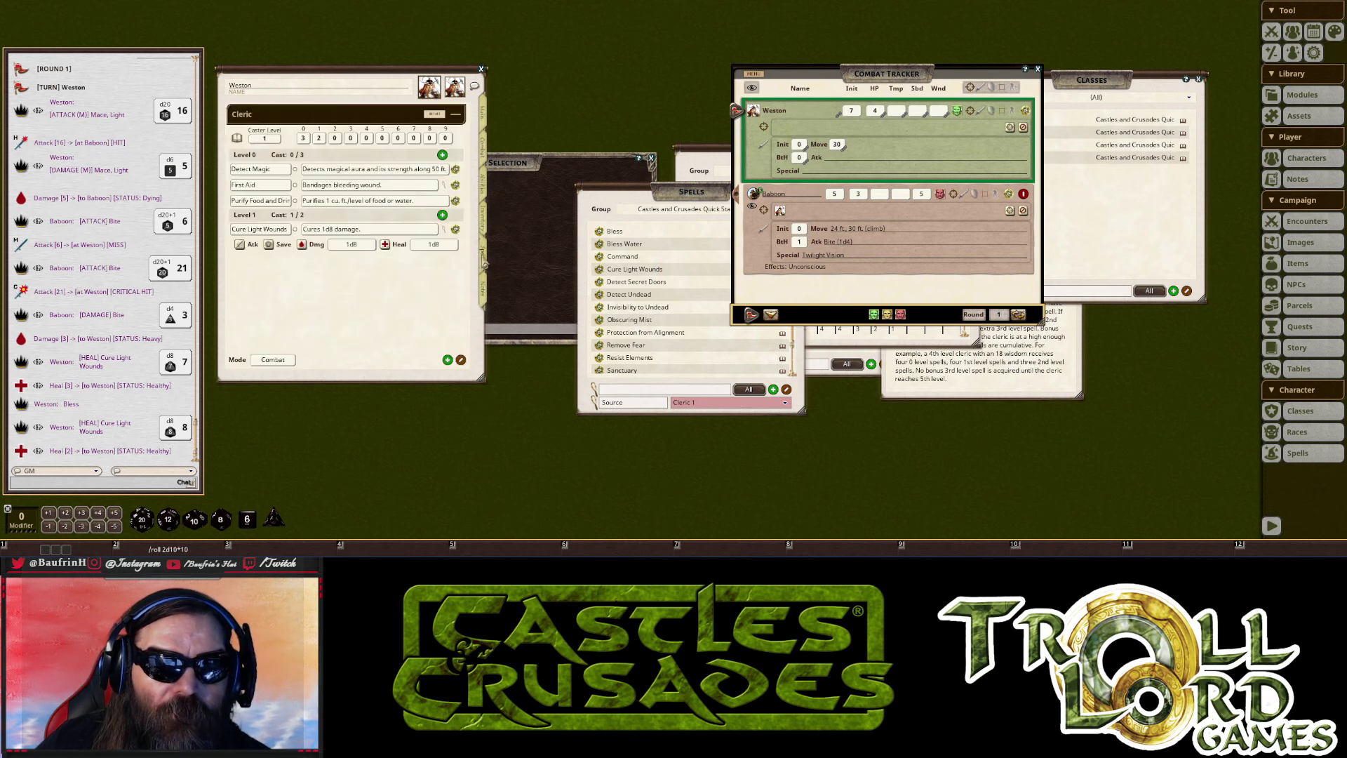
mouse_move(385, 244)
left_mouse_down()
mouse_move(811, 289)
mouse_move(776, 245)
left_mouse_up()
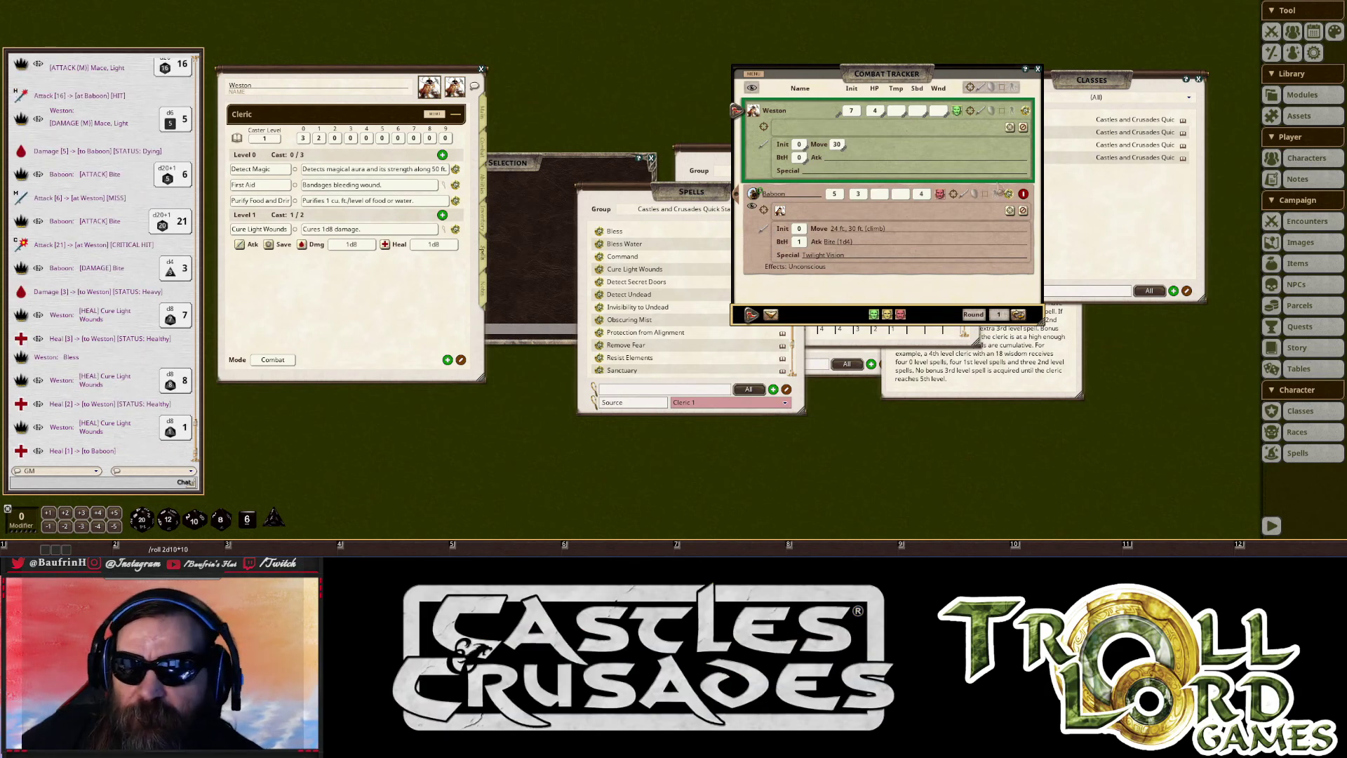
left_click(1023, 193)
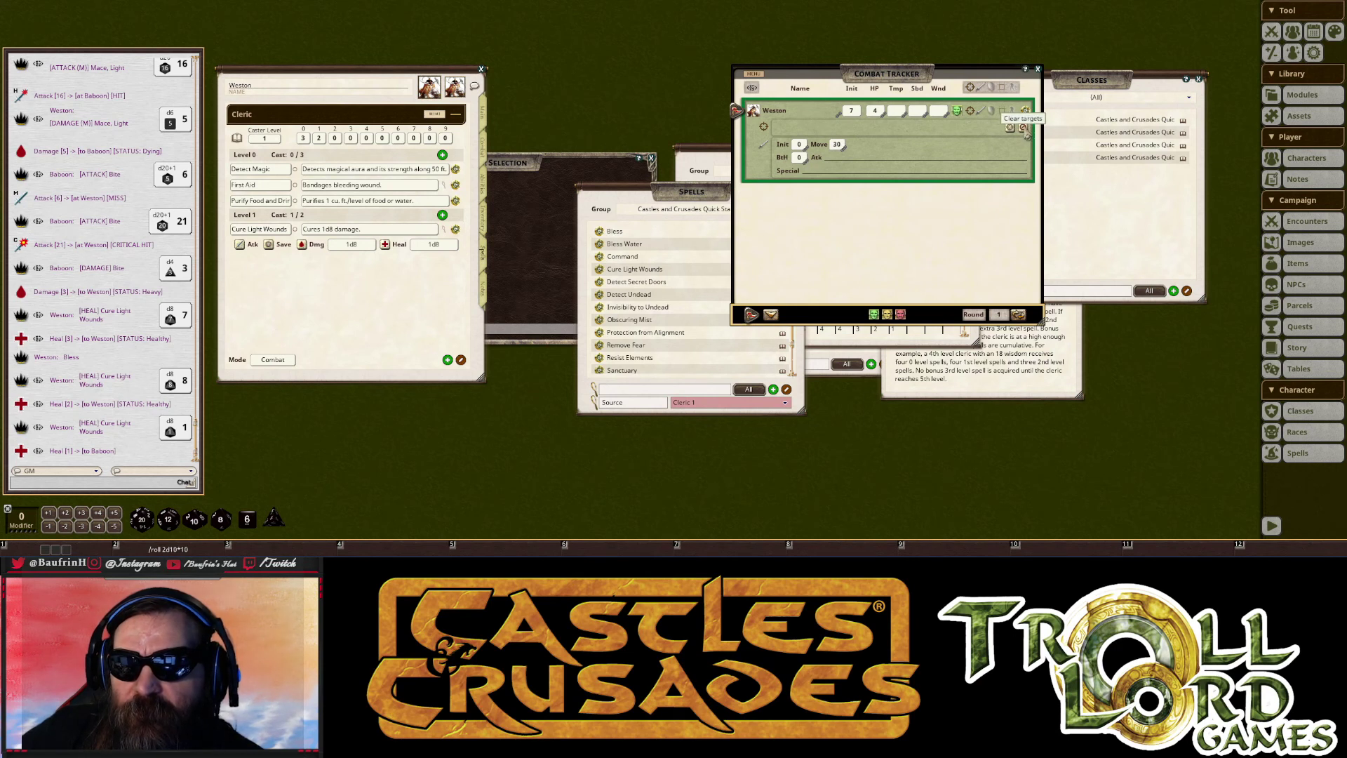
left_click(1037, 68)
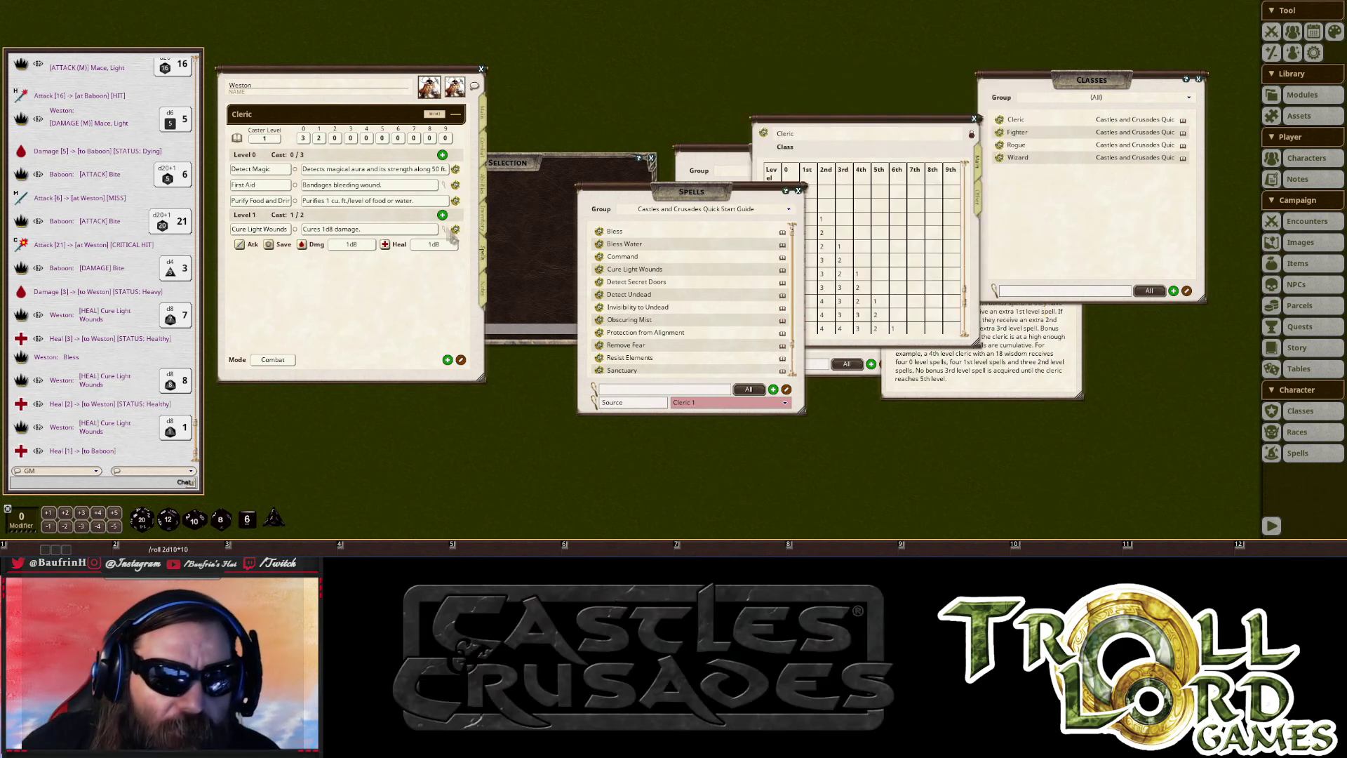
- Level Weston's Cleric class up to level 2 with the Class Loader, including a hit point roll
left_click(482, 125)
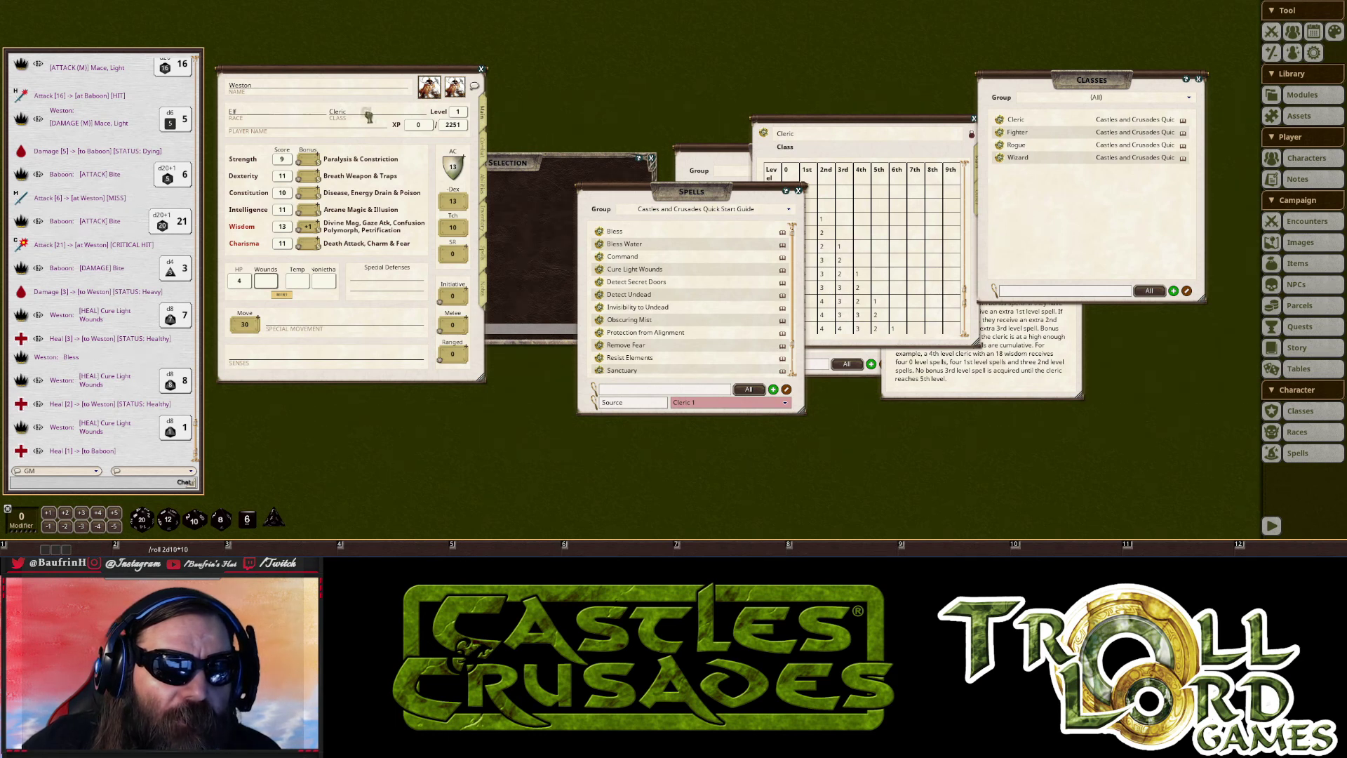
left_click_drag(369, 116, 368, 118)
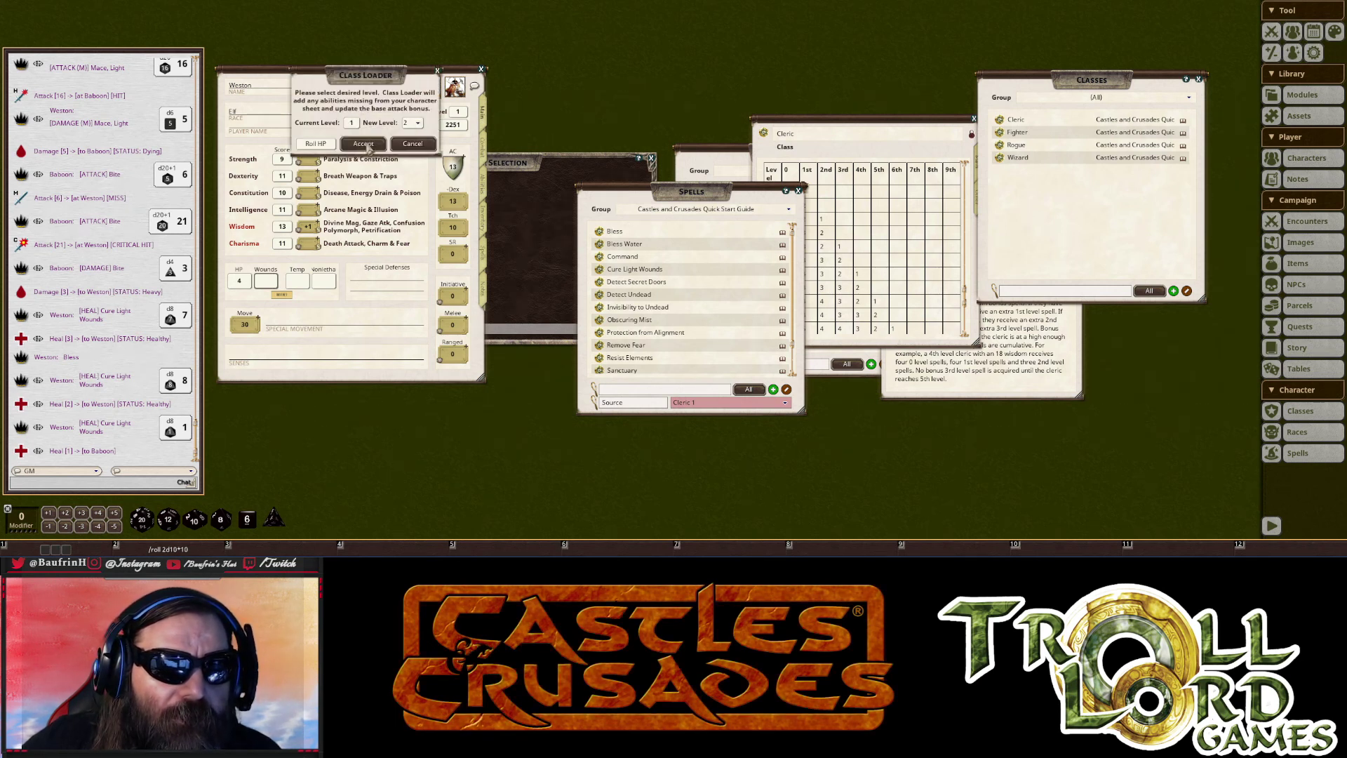
left_click(364, 144)
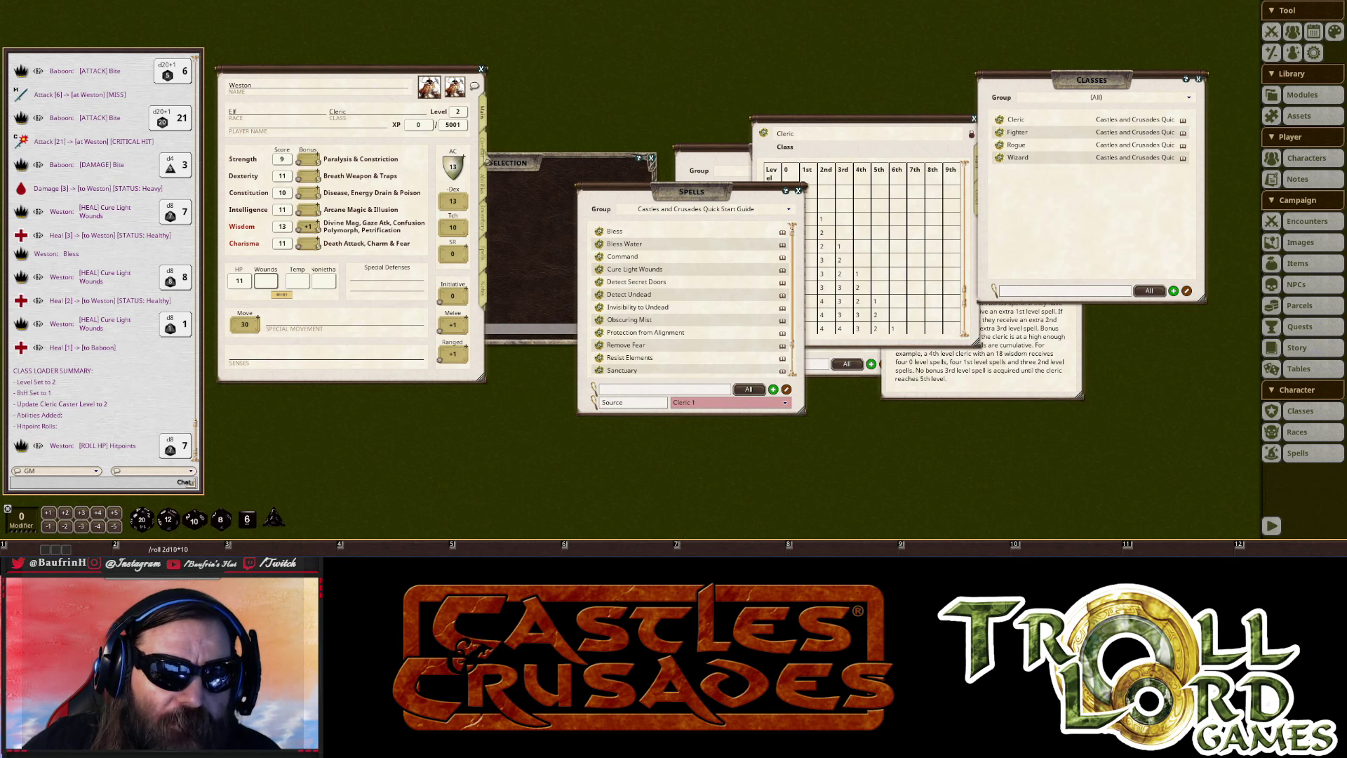
- Consult the Cleric spell table and set Weston's spell slots to 4 for level 0 and 3 for level 1
left_click(482, 252)
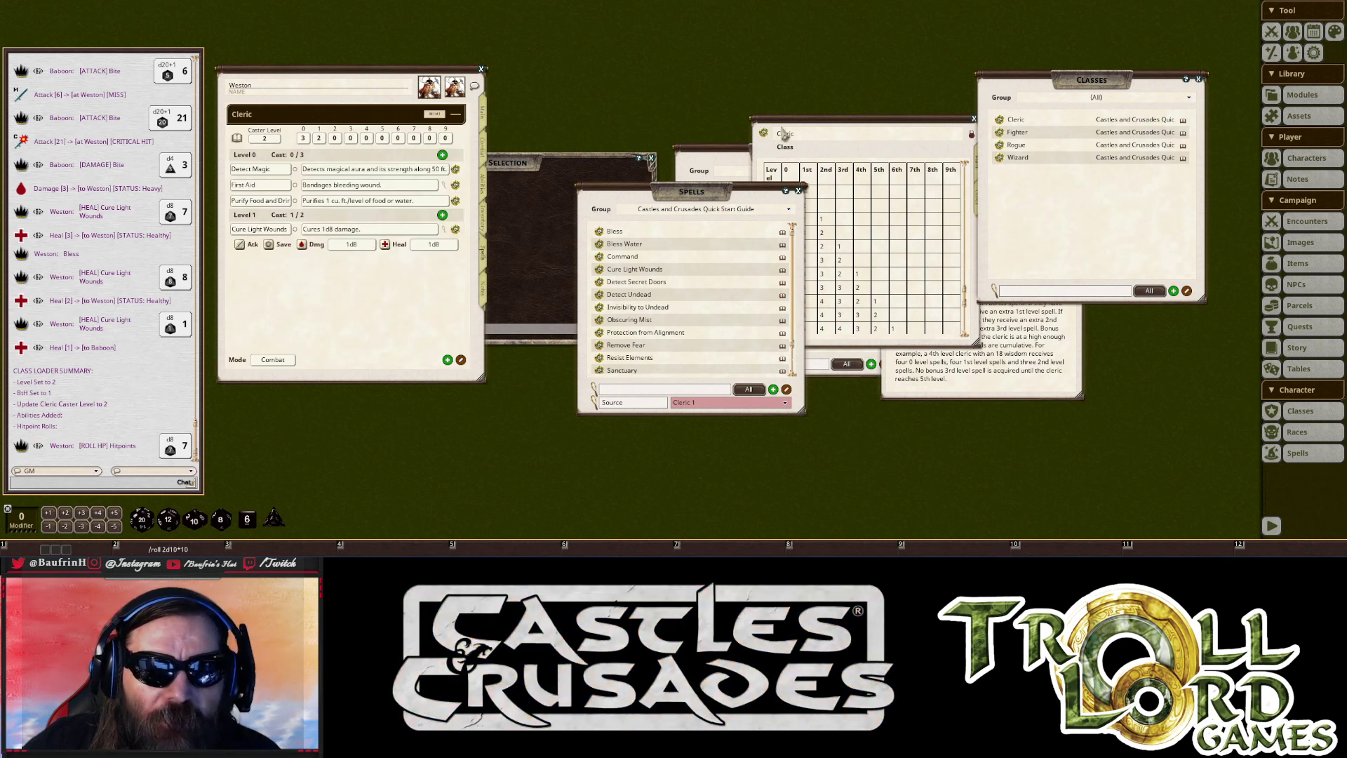
left_click(785, 133)
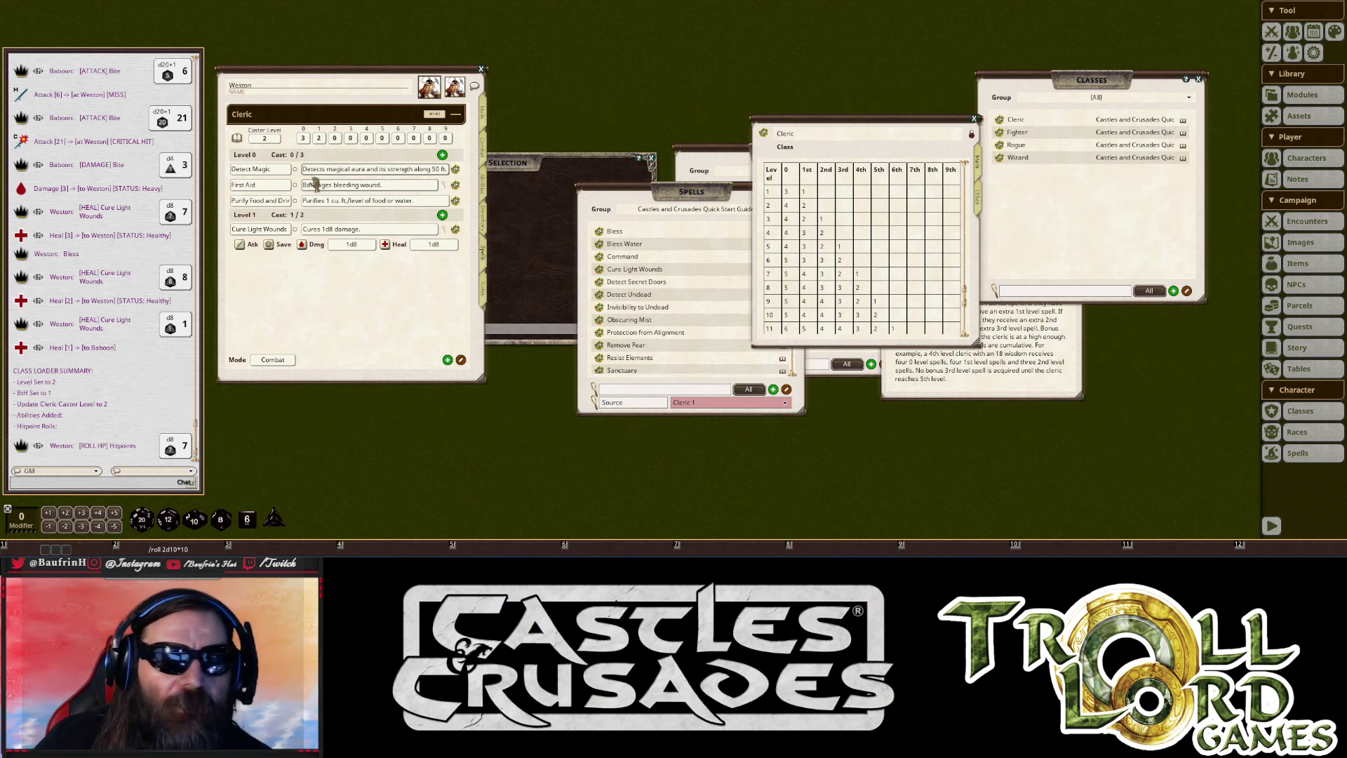
scroll(302, 139, "up", 1)
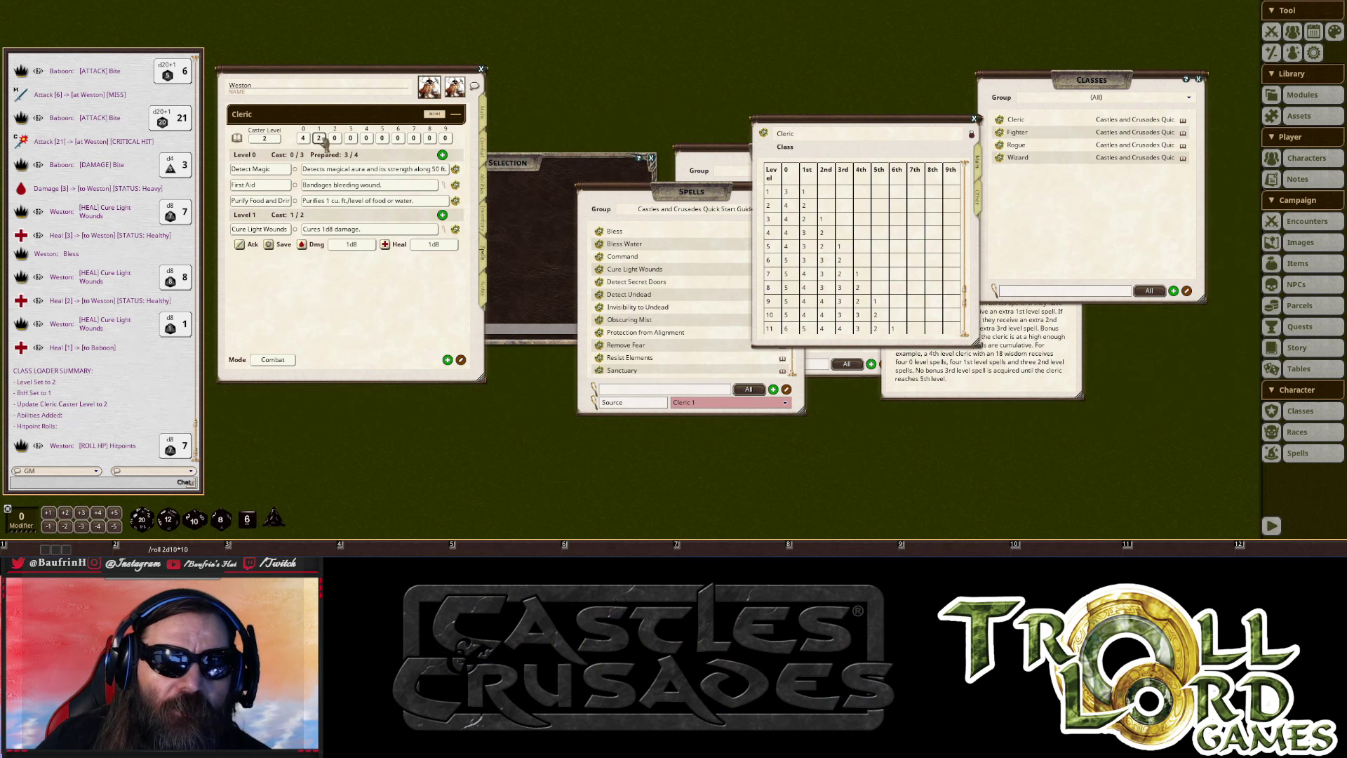
scroll(321, 144, "up", 1)
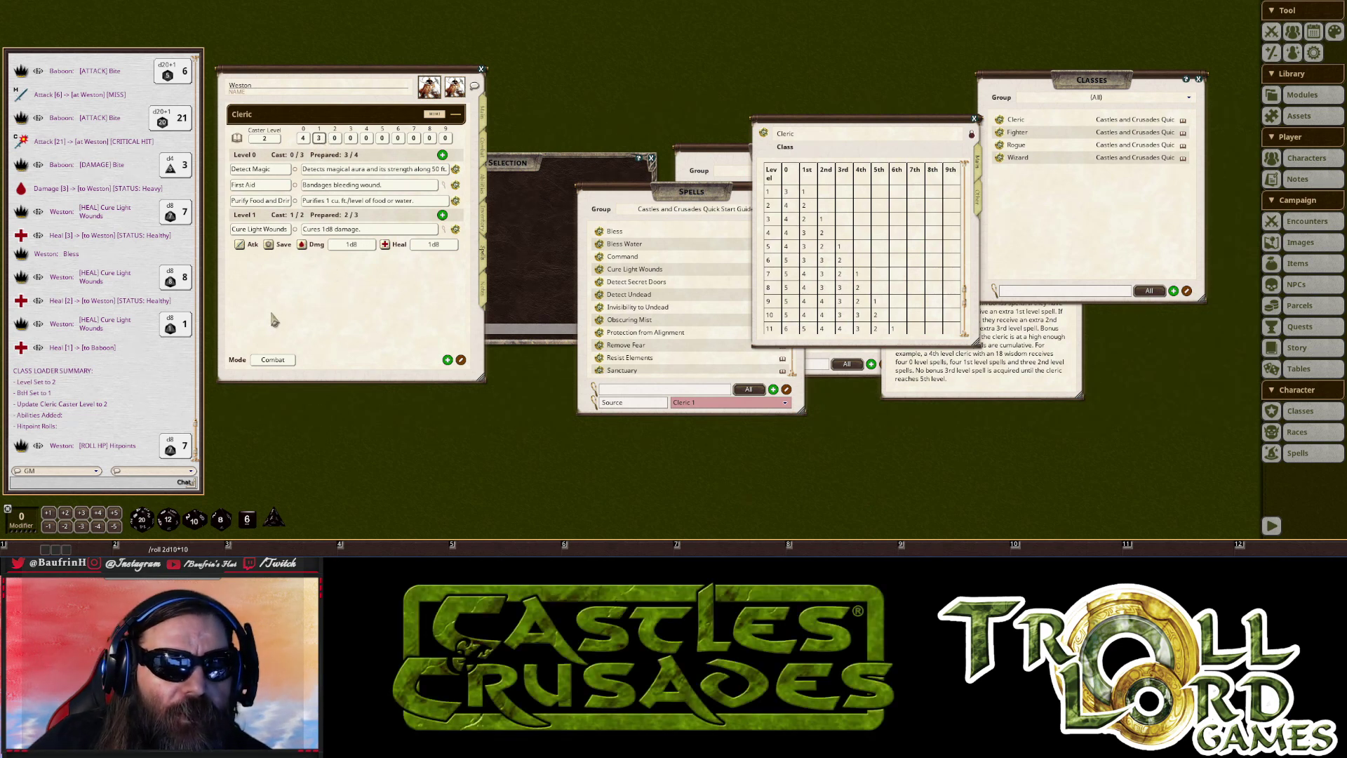
- Switch spells to Preparation mode, add Endure Elements from the Cleric 0 list to the level 0 spells, and open the notes page
left_click(289, 362)
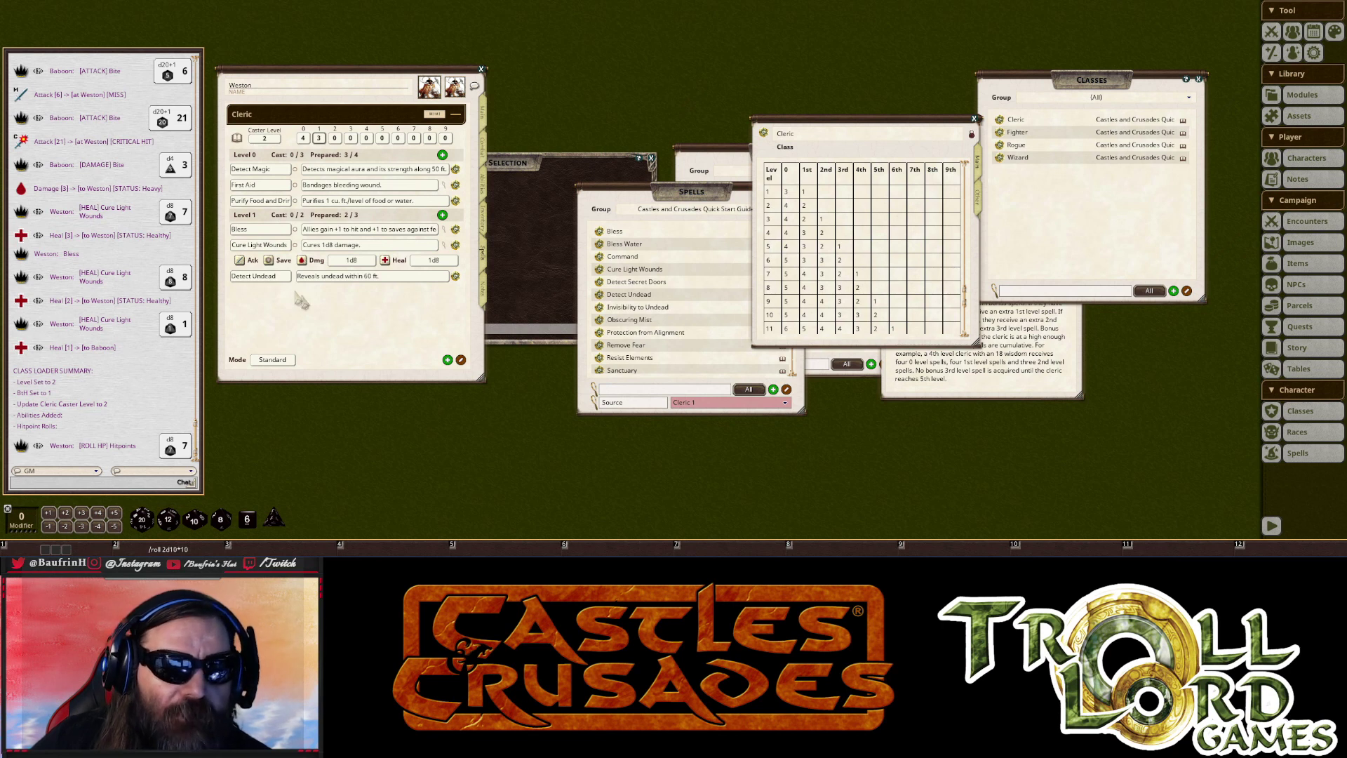
left_click(290, 361)
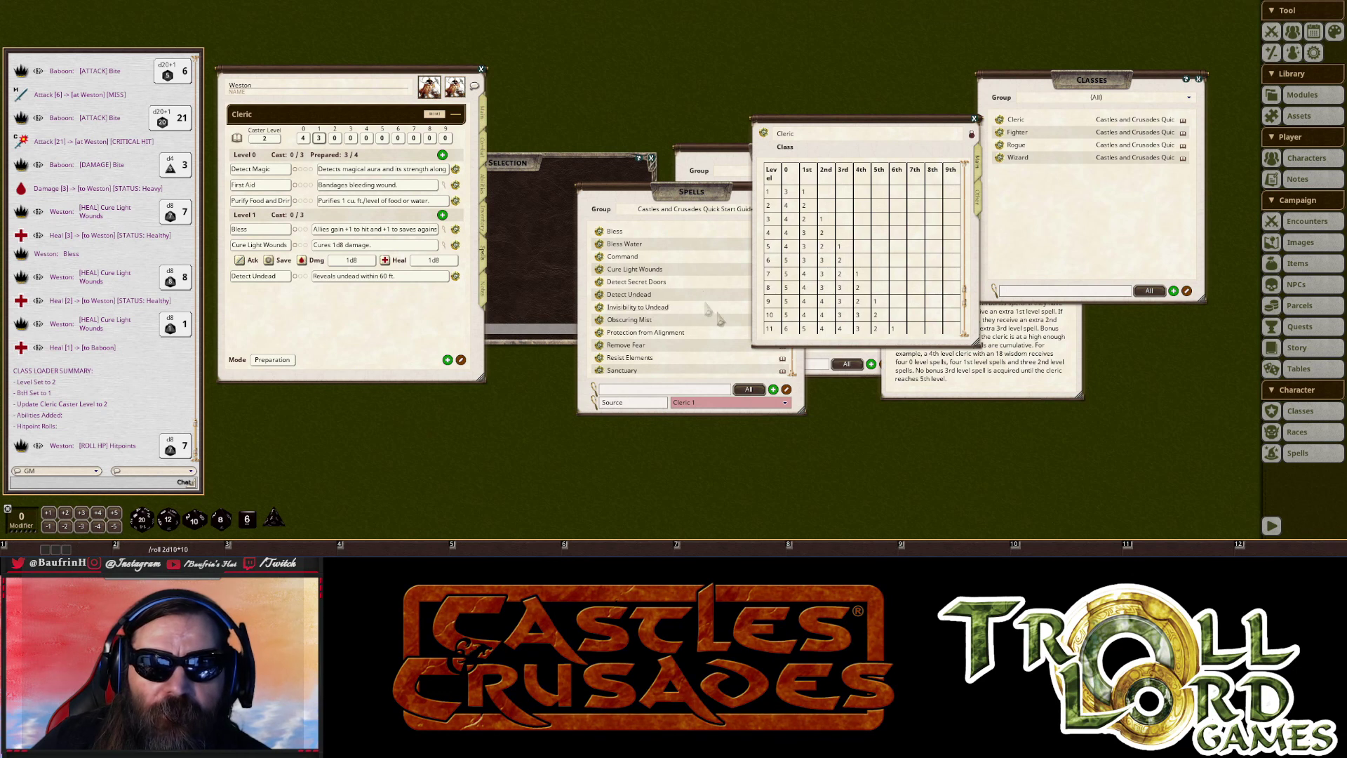
left_click(714, 401)
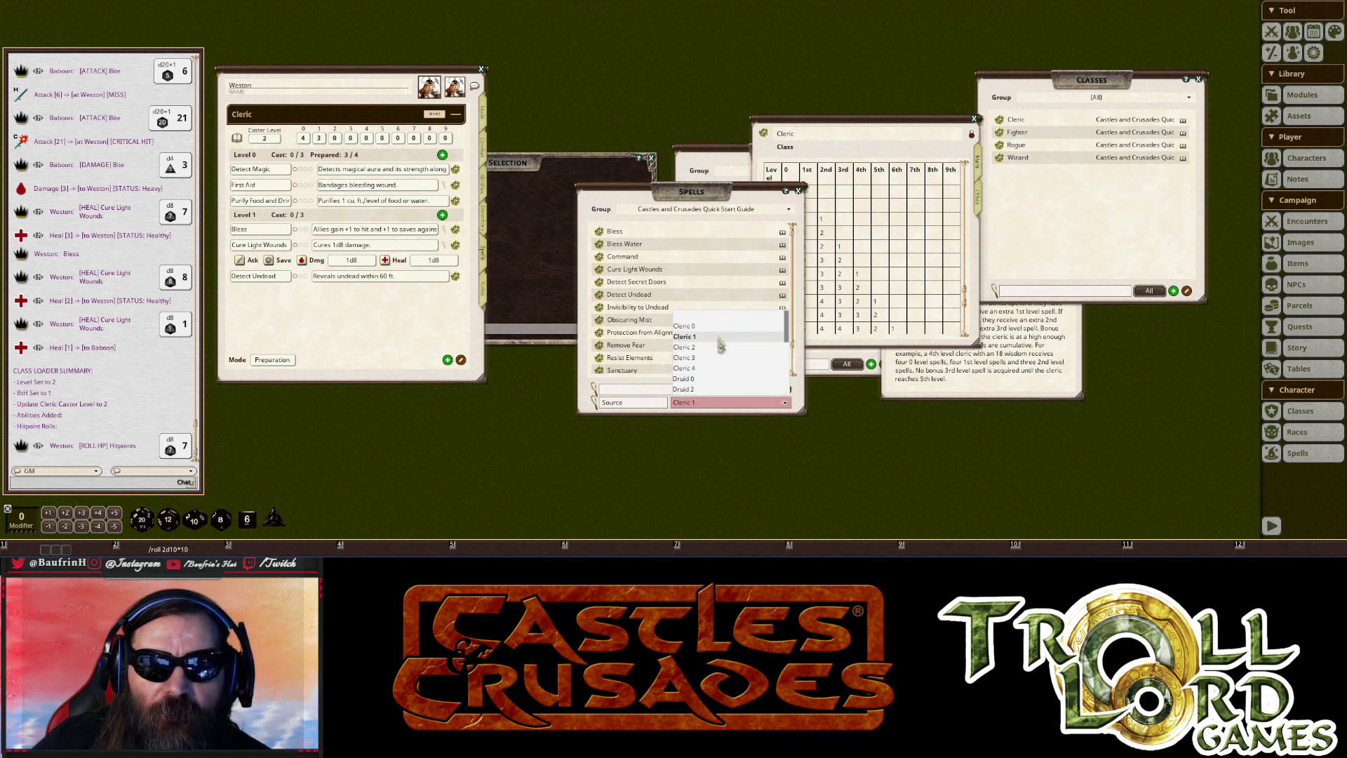
left_click(683, 325)
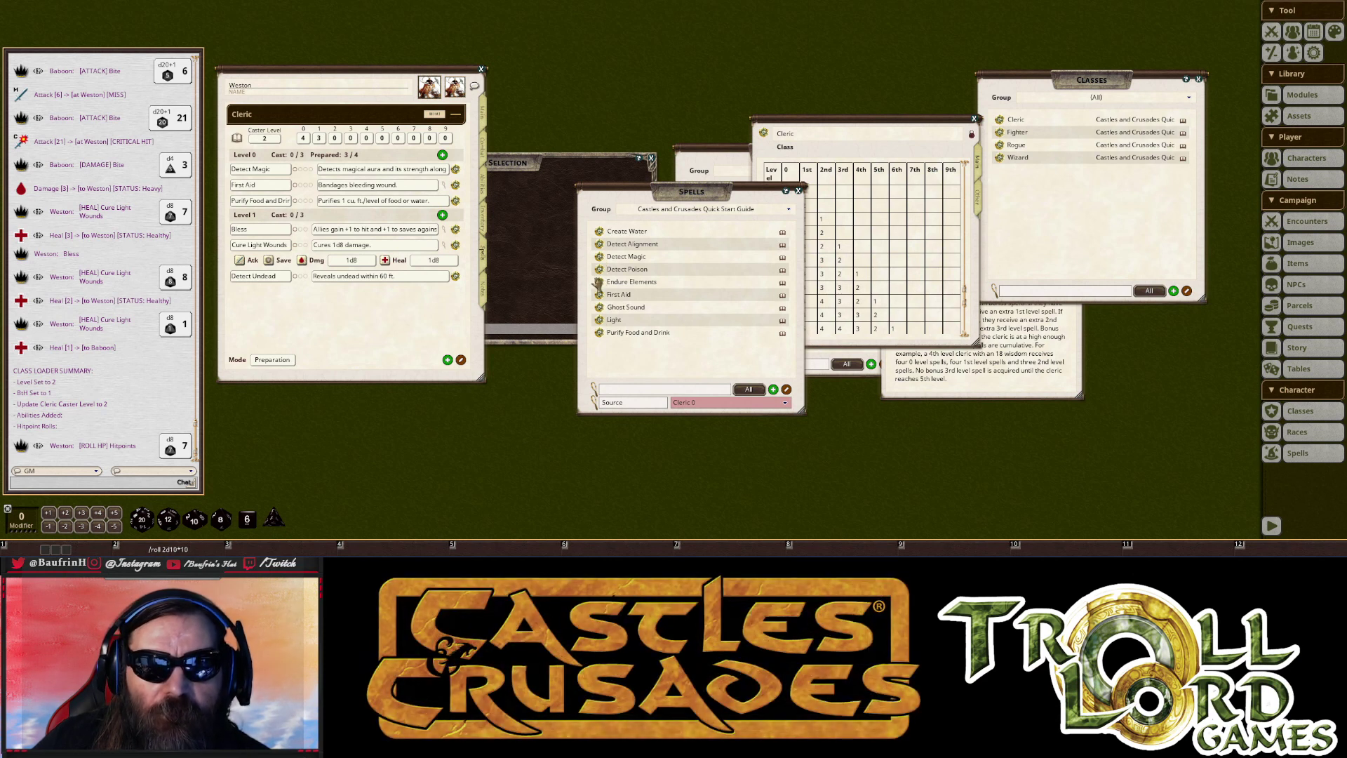
left_click_drag(385, 160, 385, 162)
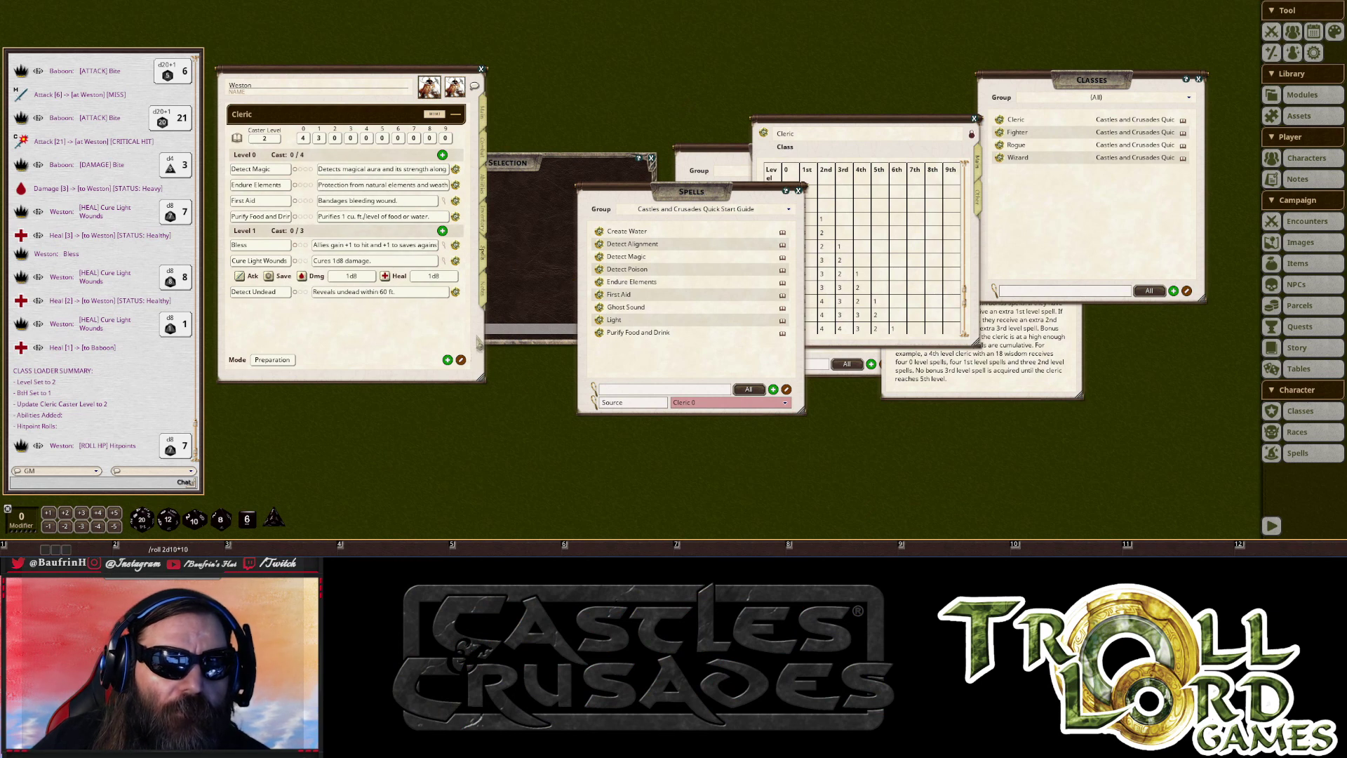
left_click(484, 293)
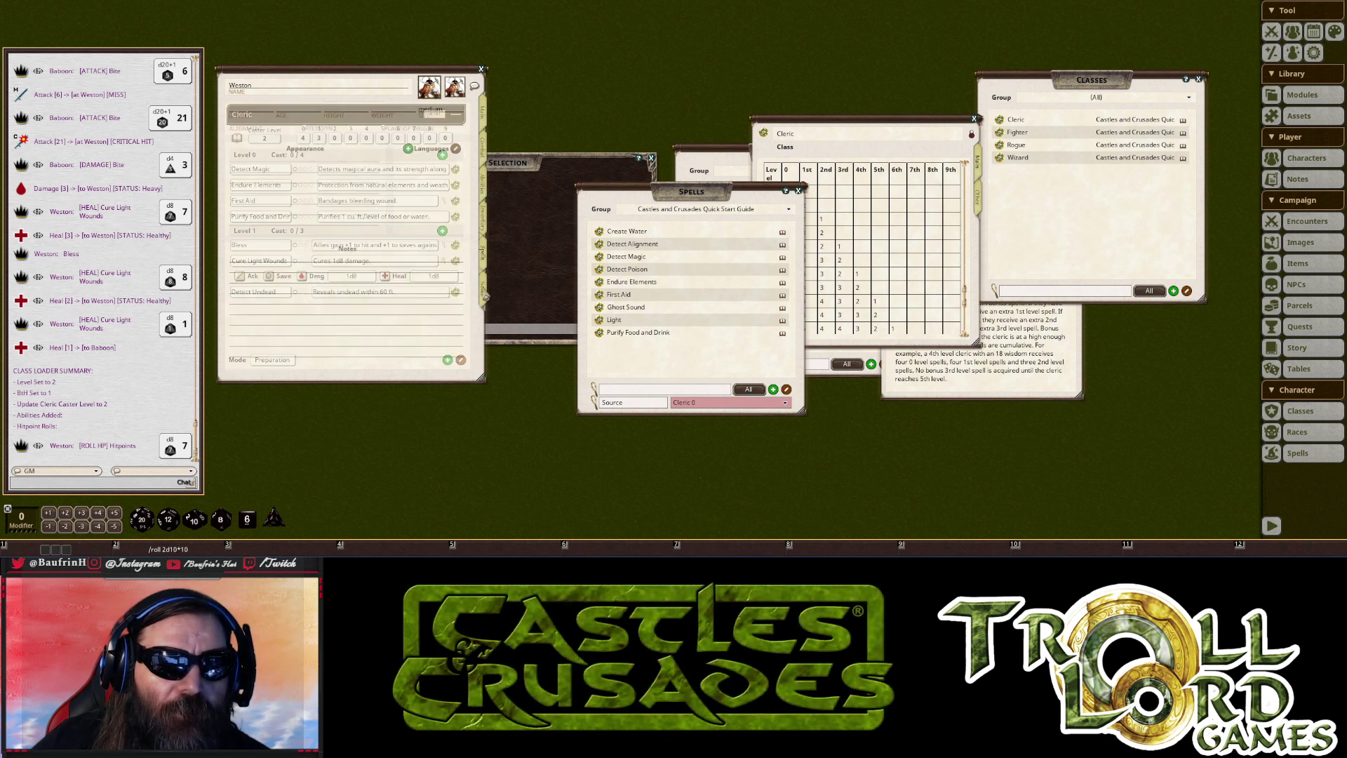